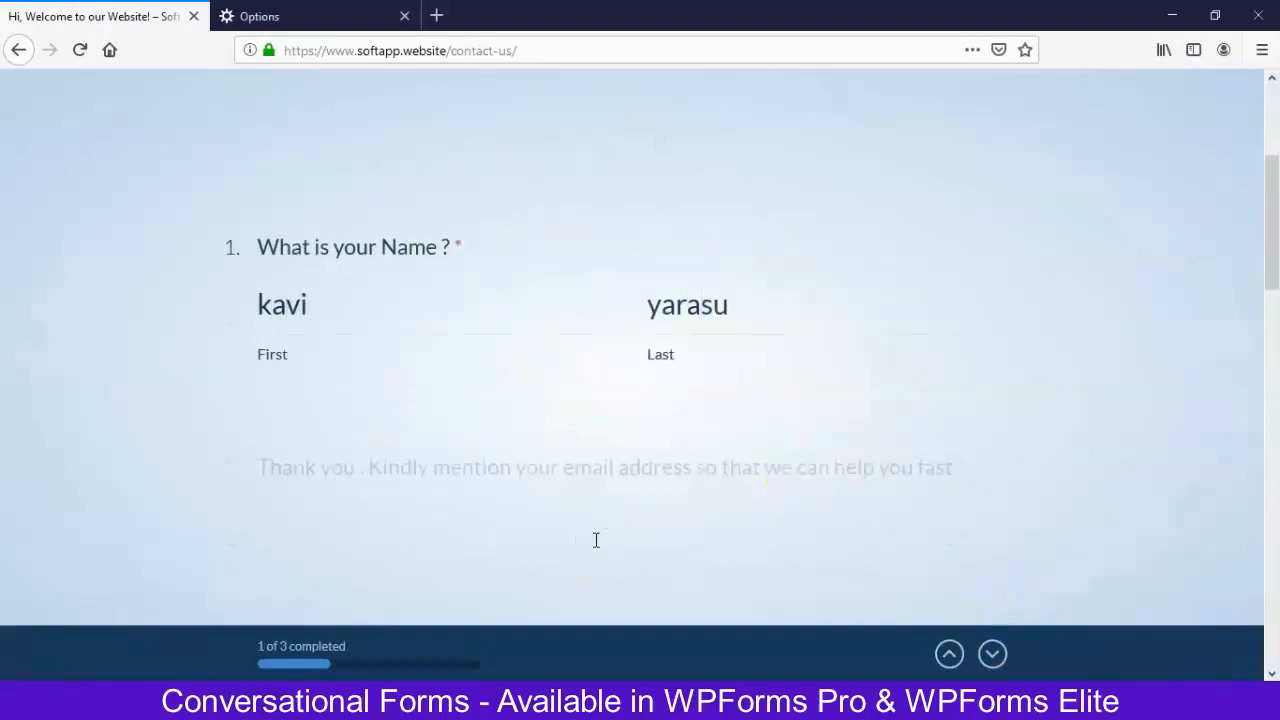
Enter a sample email address as the answer to the form's email question
text(sample)
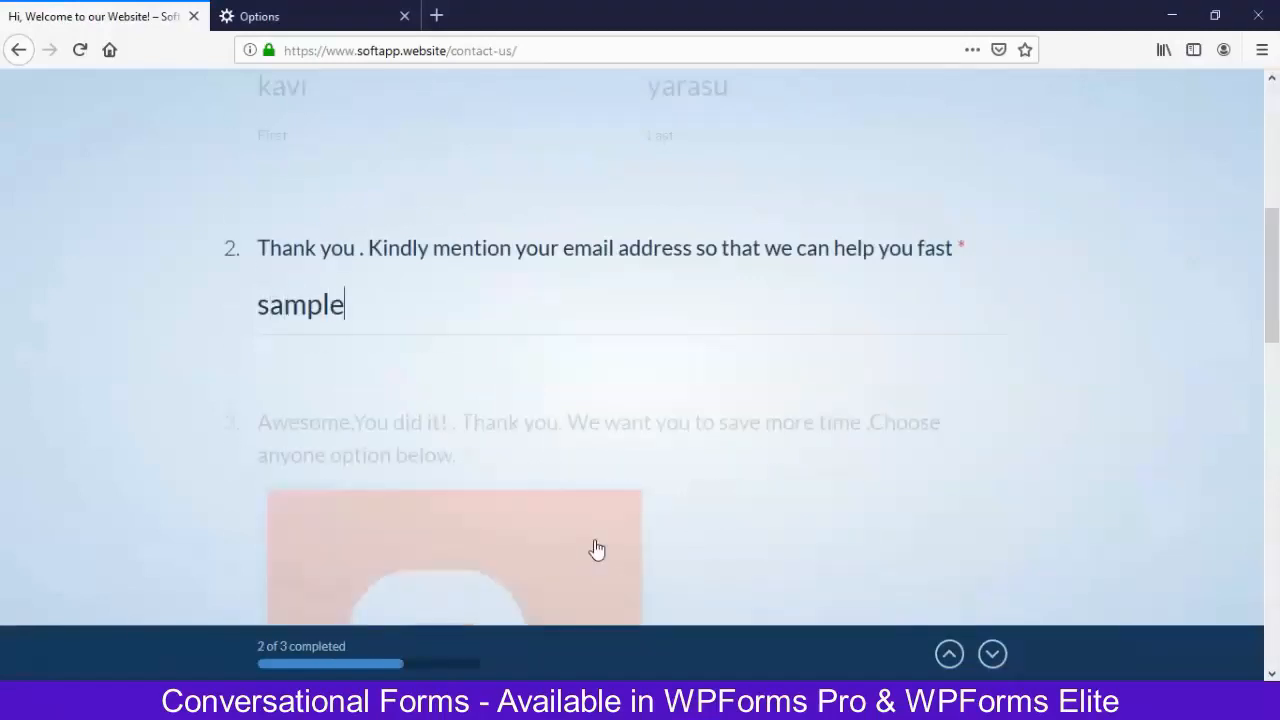
text(@example)
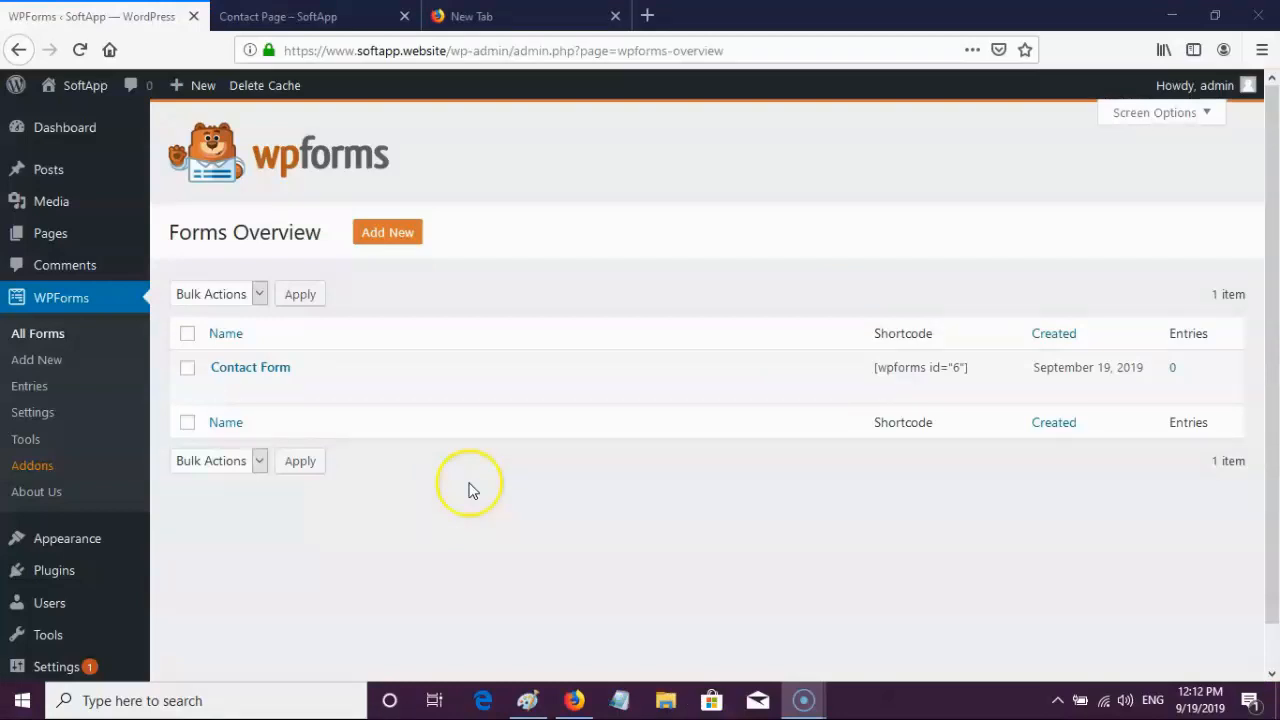
Install the Conversational Forms Addon from the WPForms addons list
click(44, 468)
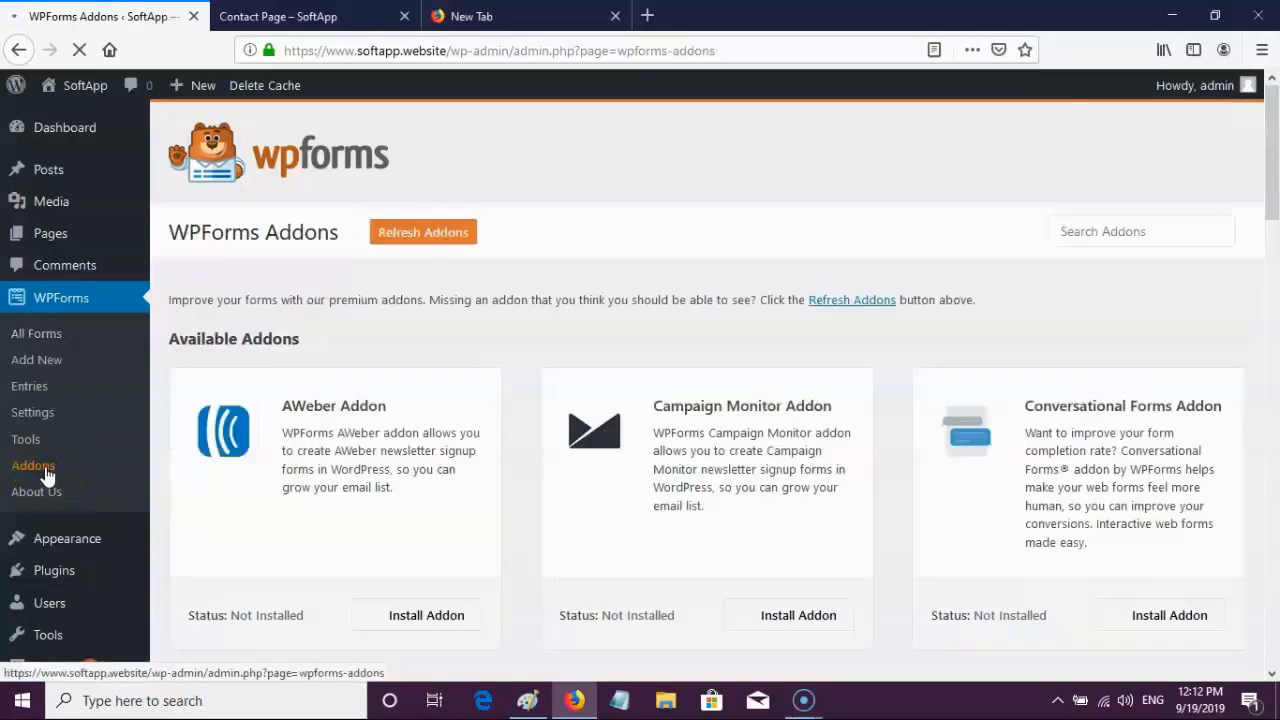
scroll(1272, 200, down, 3)
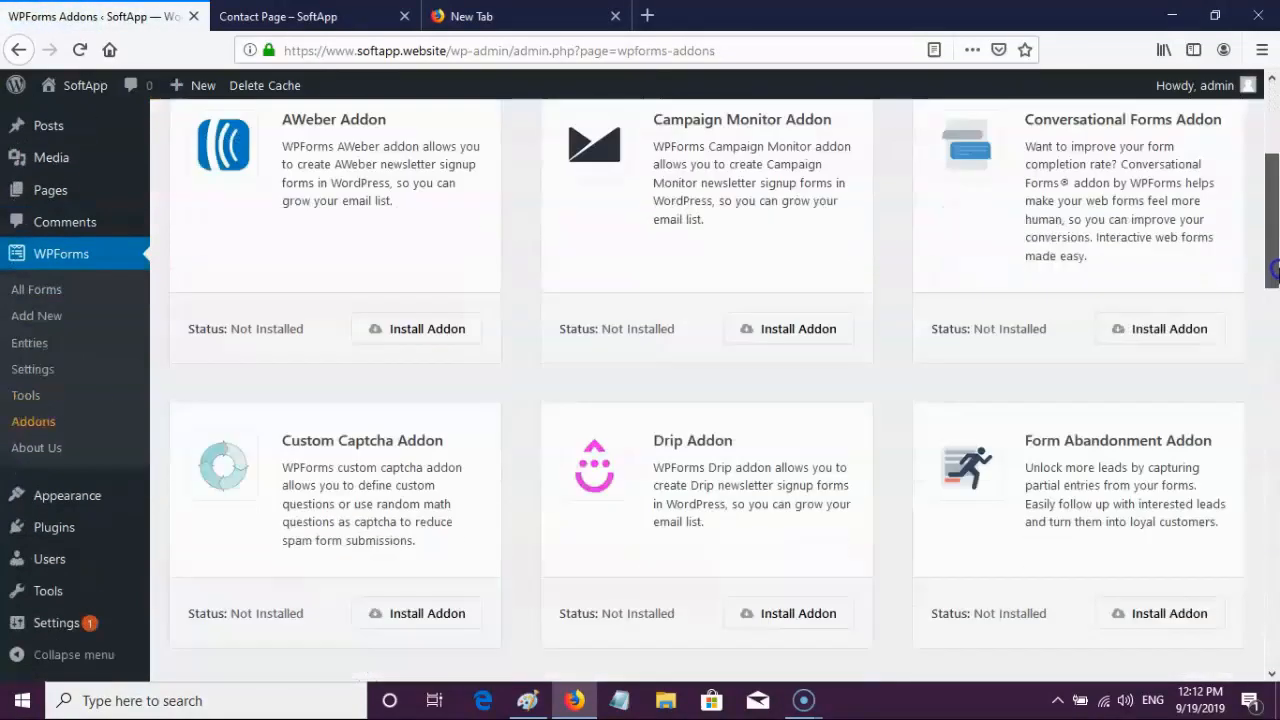
click(1188, 338)
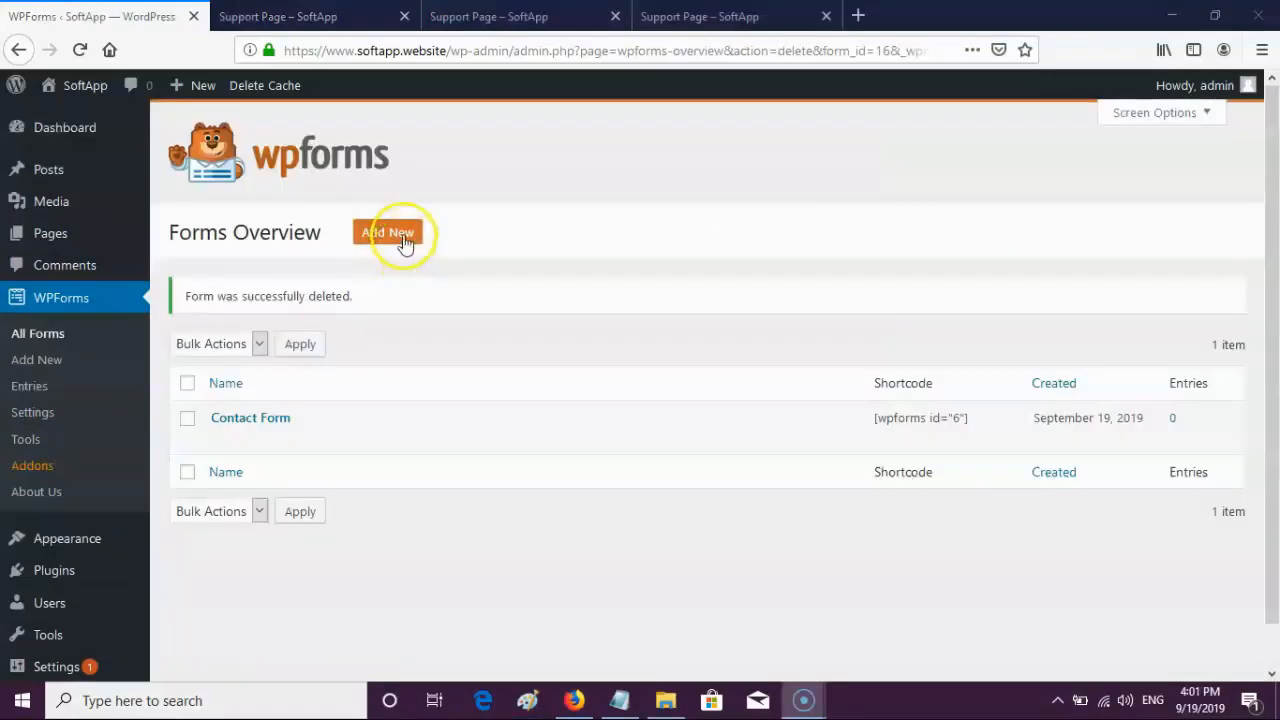
Create a new form named "Contact Us" from the Blank Form template
click(403, 237)
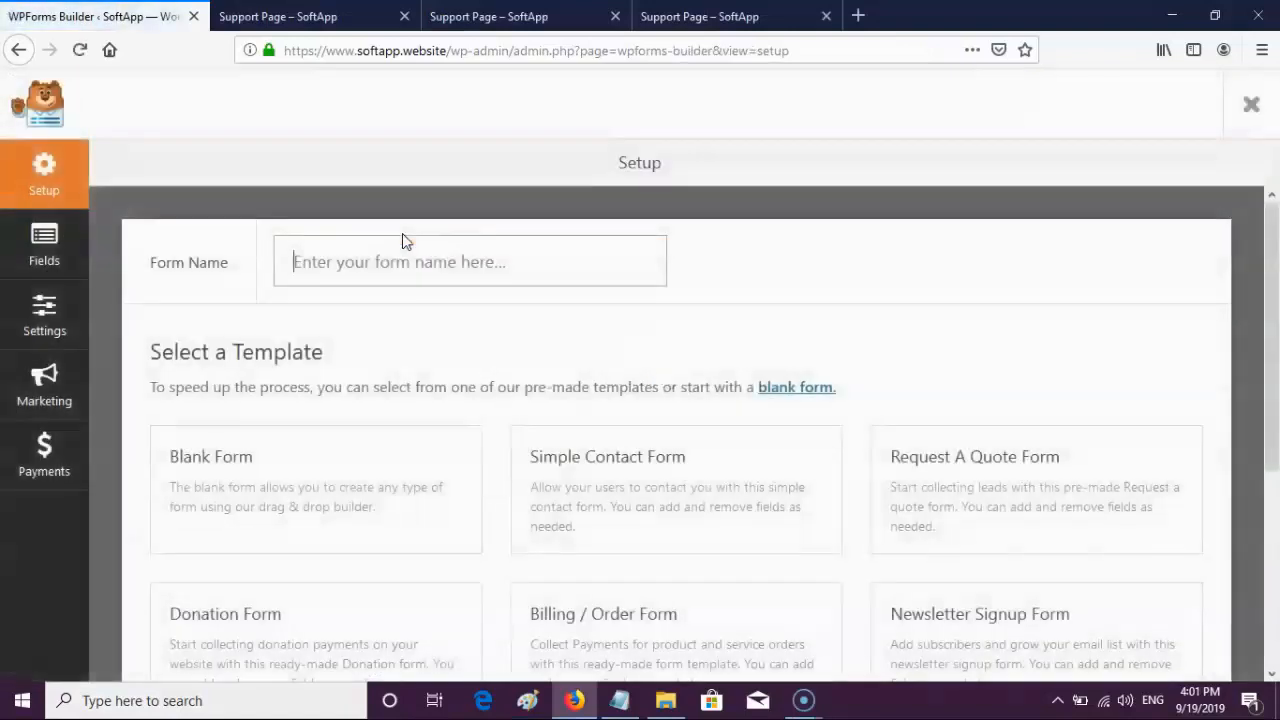
click(395, 272)
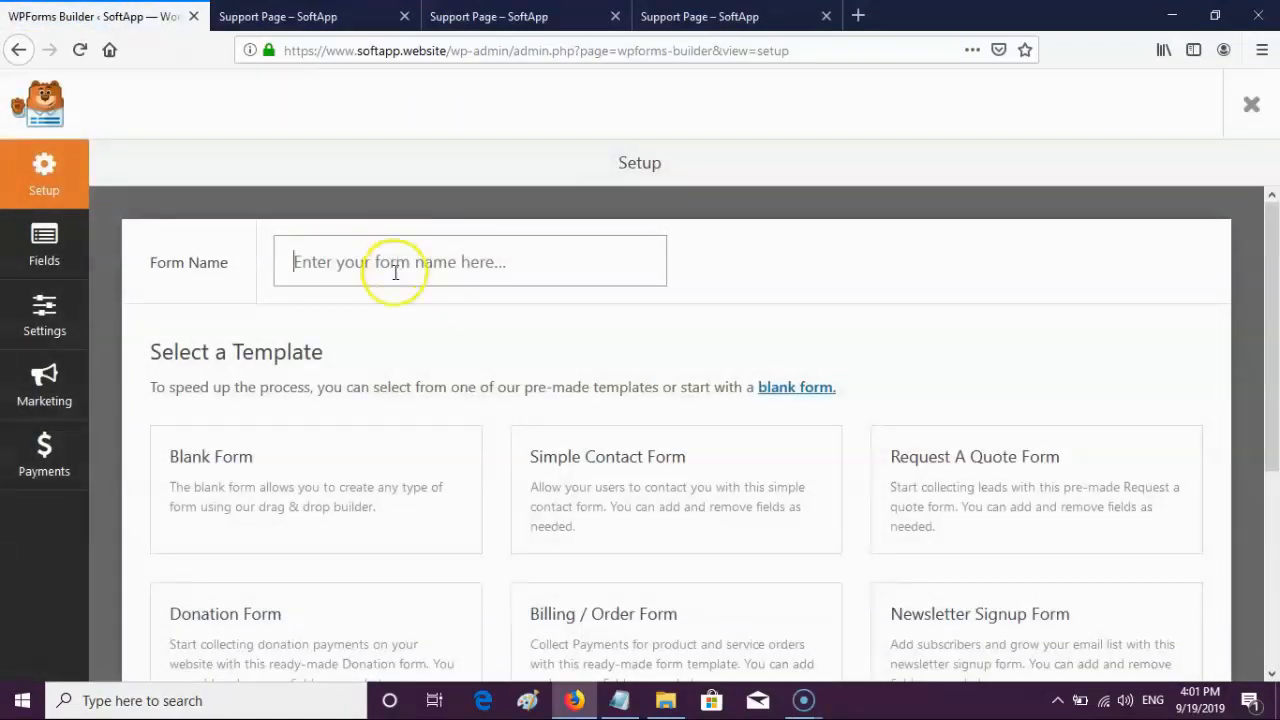
text(Contact Us)
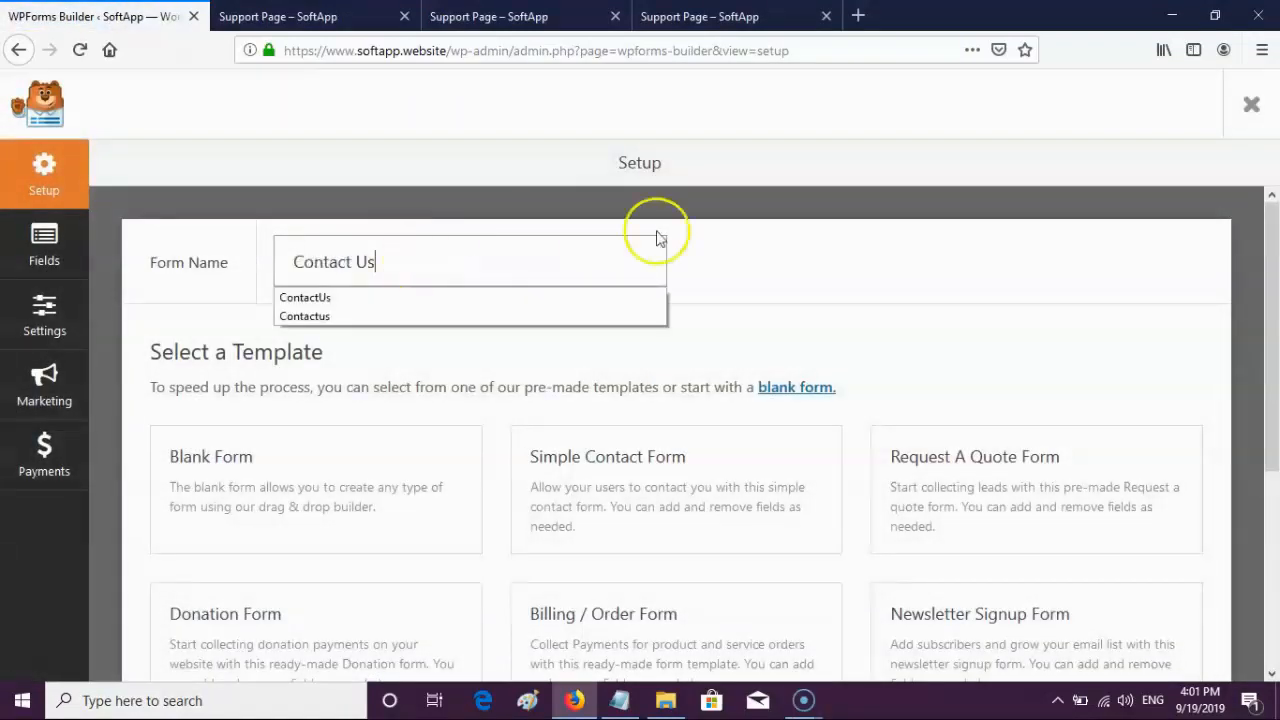
click(851, 255)
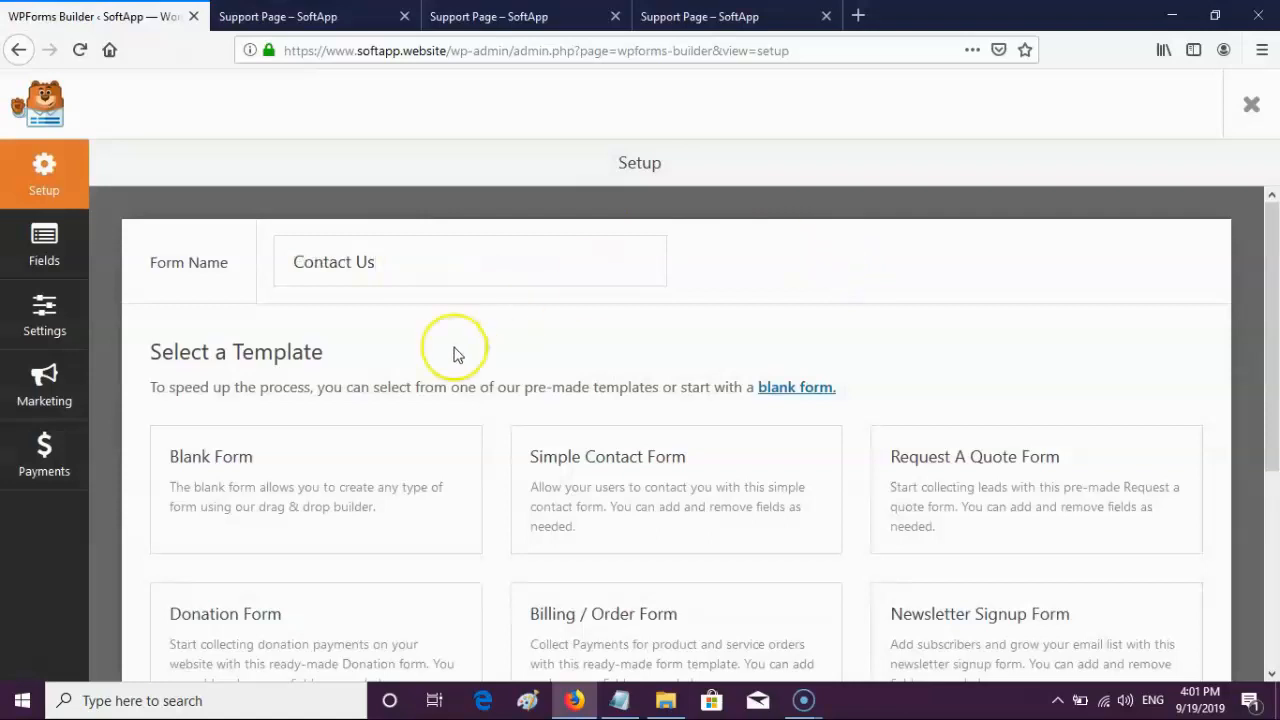
click(289, 506)
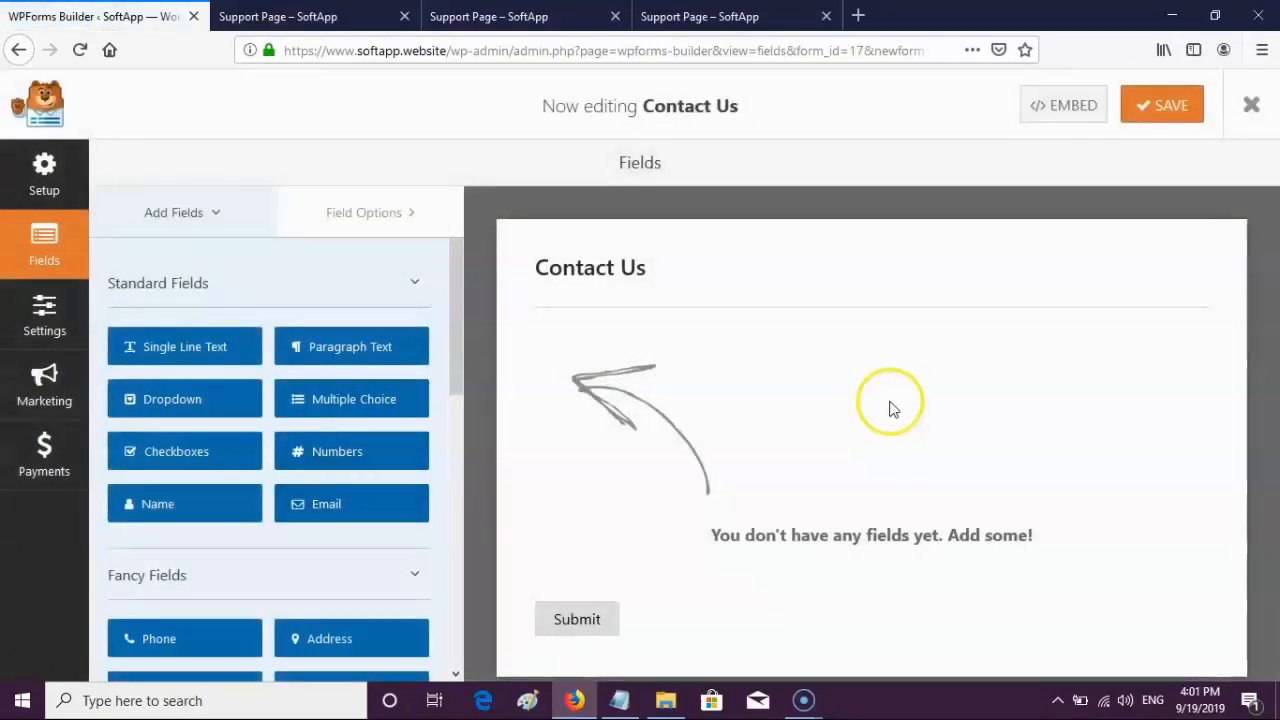
Enable Conversational Form Mode in the Contact Us form's settings
click(69, 341)
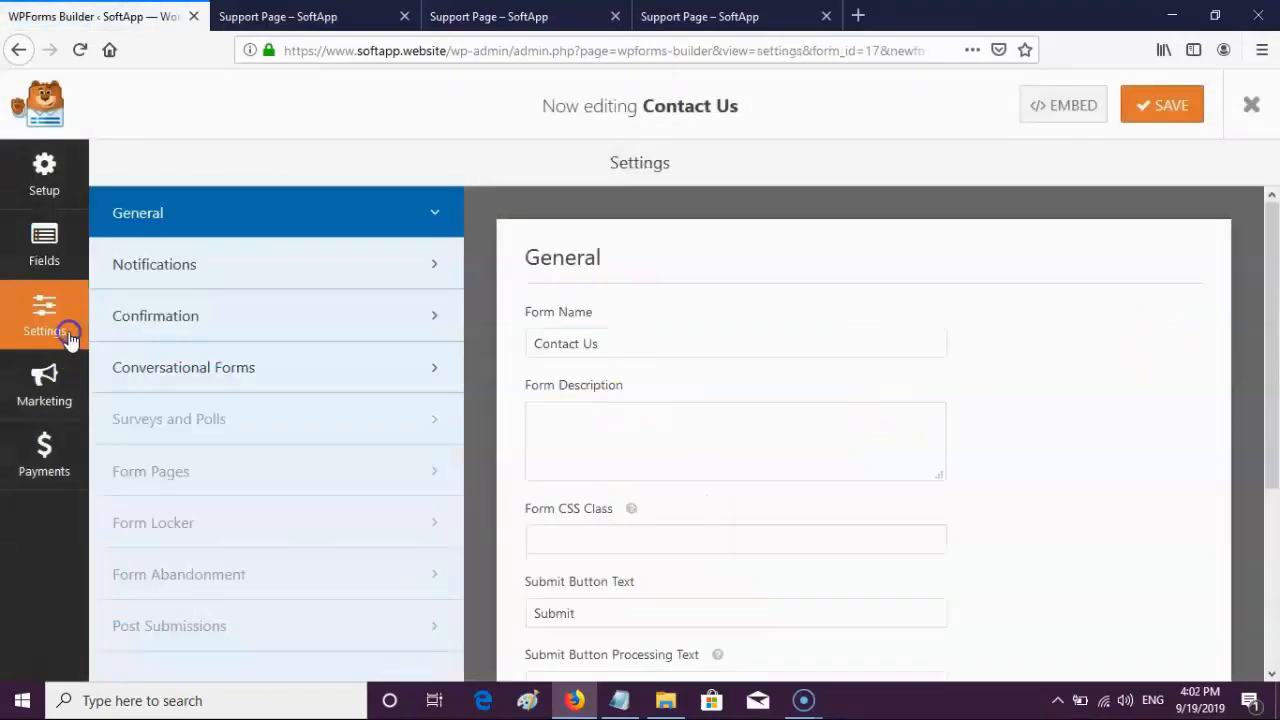
click(247, 388)
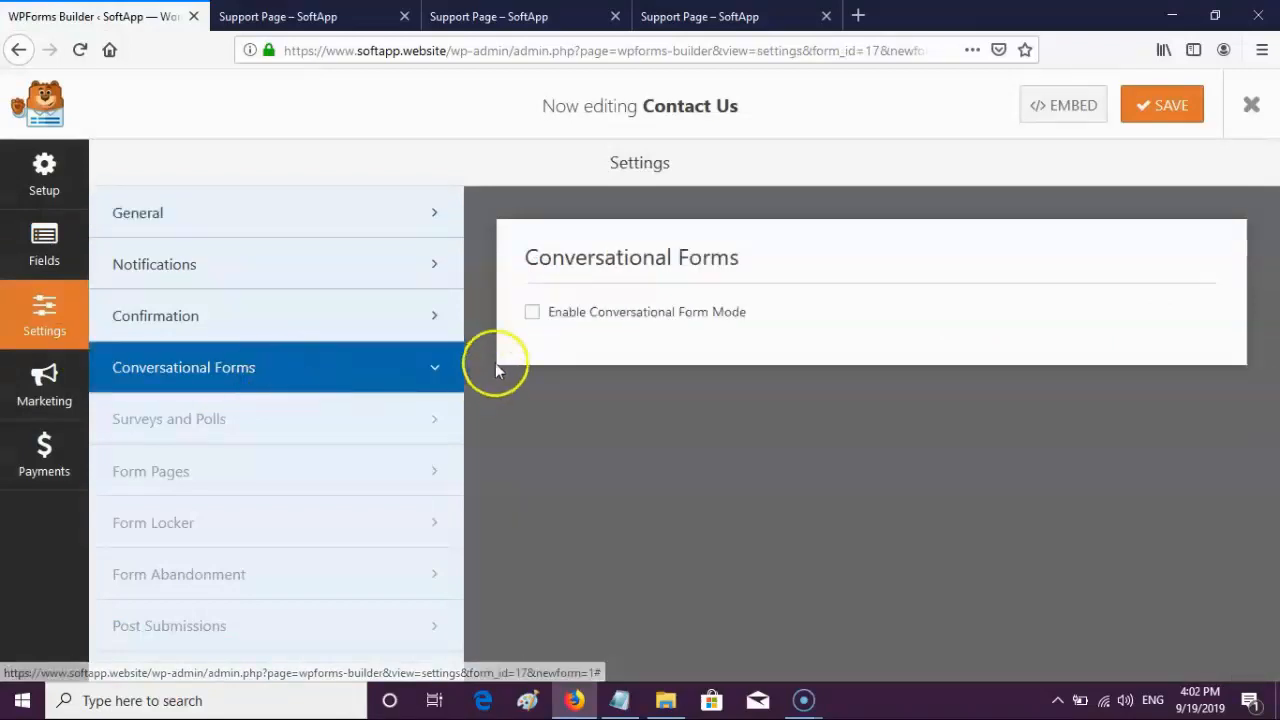
click(532, 313)
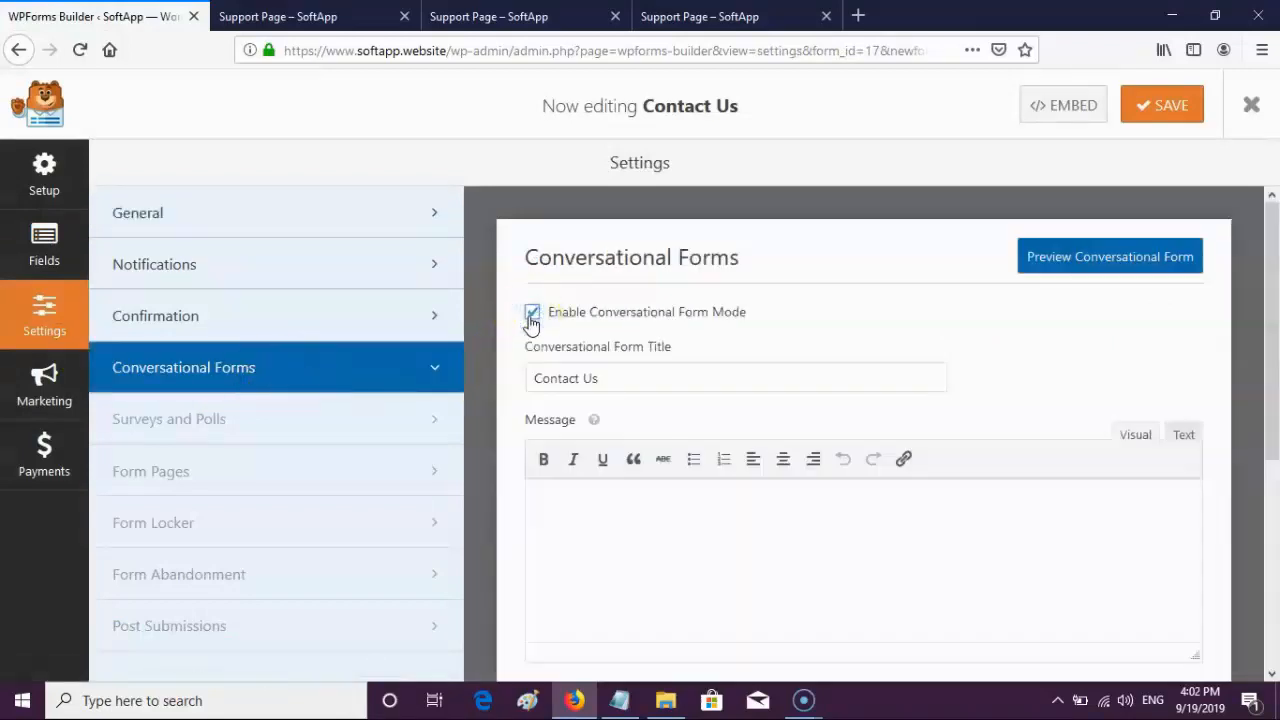
Set the Conversational Form Title to "Hi, Welcome to our Website!"
drag(1277, 273, 1278, 275)
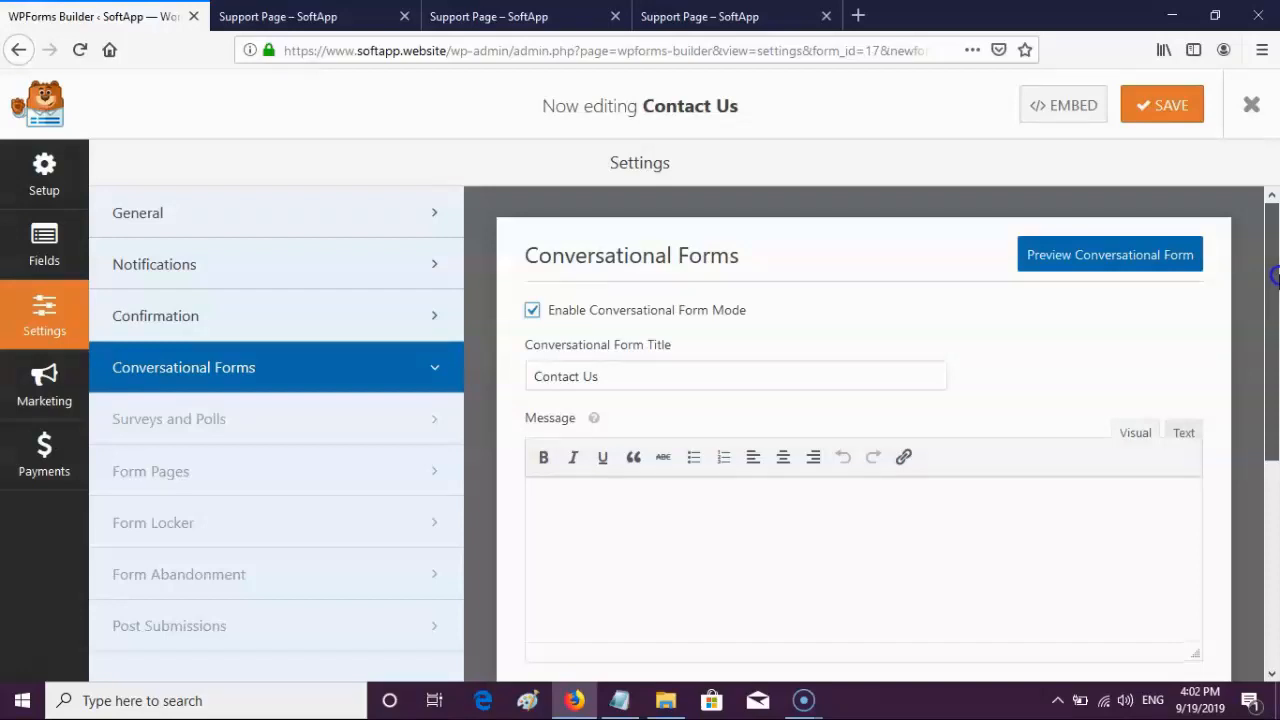
drag(1275, 275, 1276, 307)
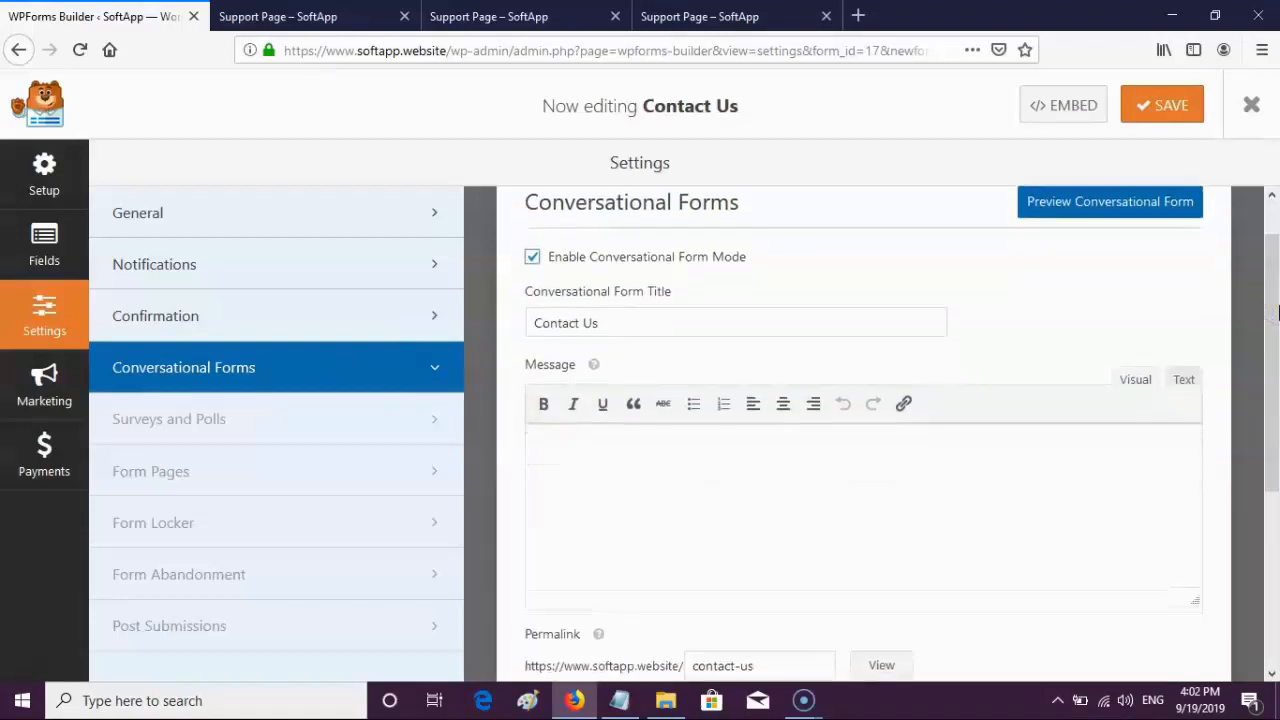
triple_click(737, 323)
text(Hi, Welcome to our Website!)
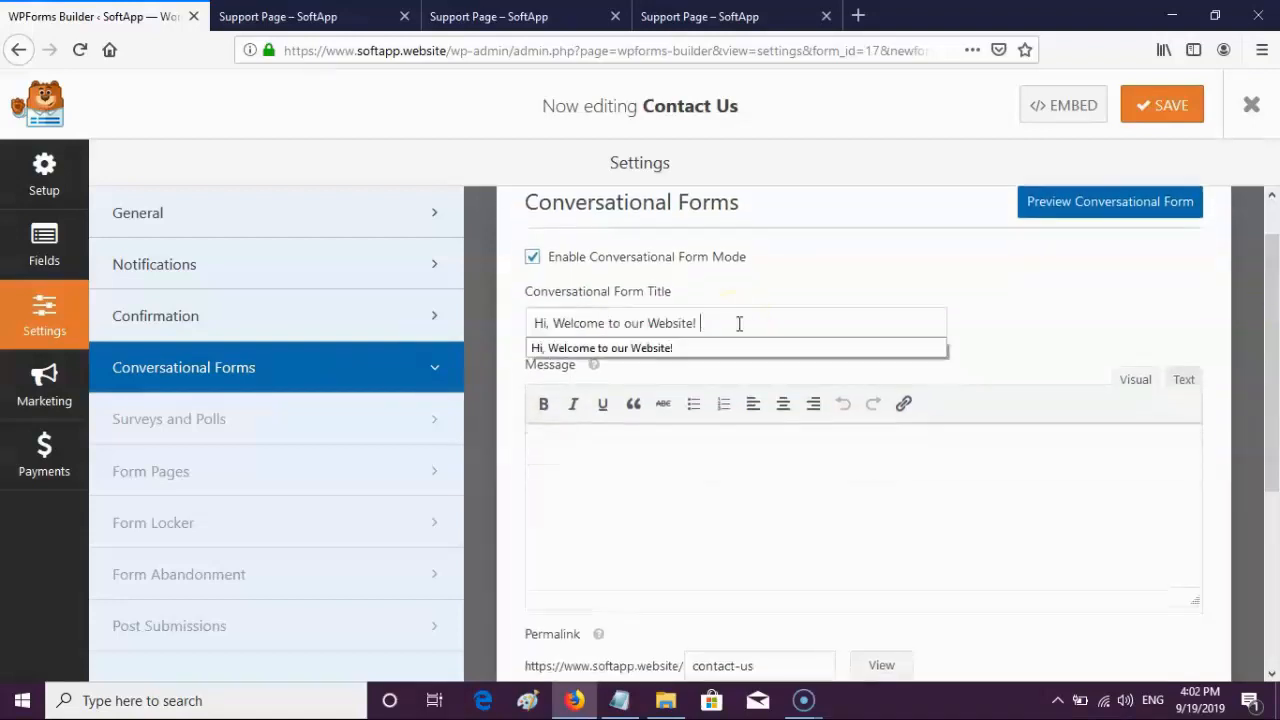
click(1086, 290)
Set the conversational form's header logo to softorwebapp-logo.png from the media library
drag(1272, 290, 1275, 445)
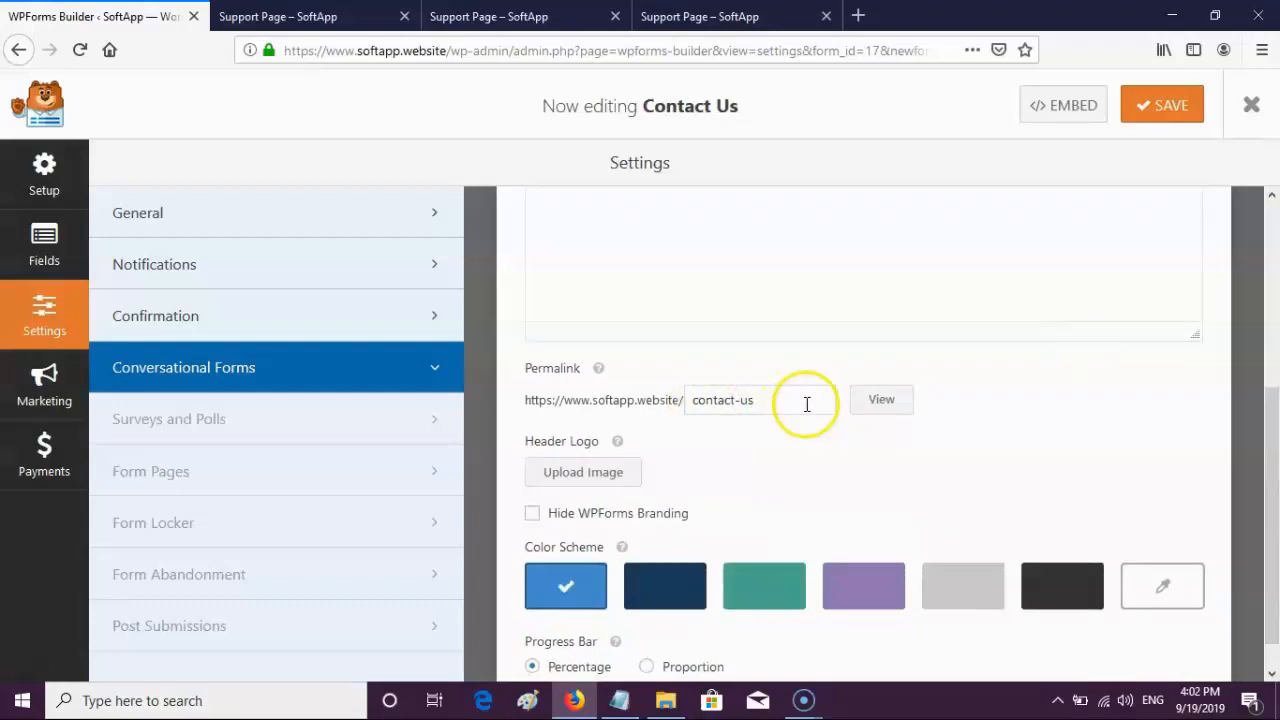
click(606, 479)
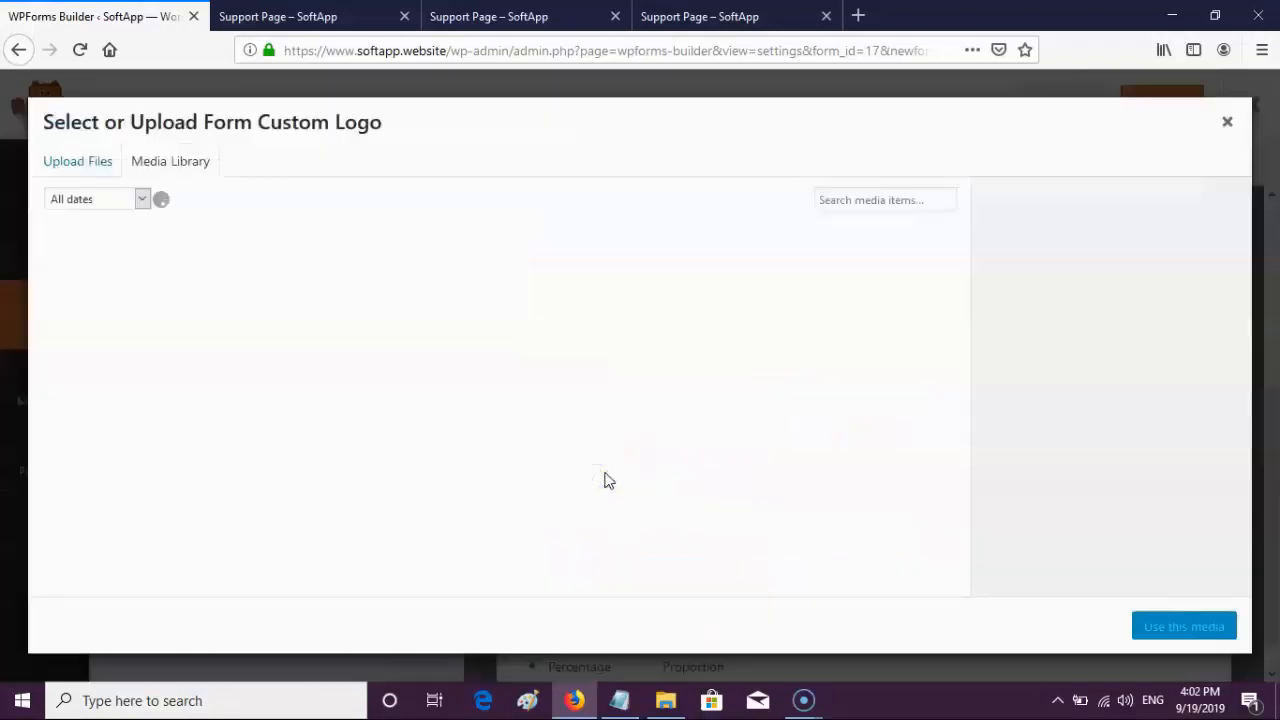
click(229, 290)
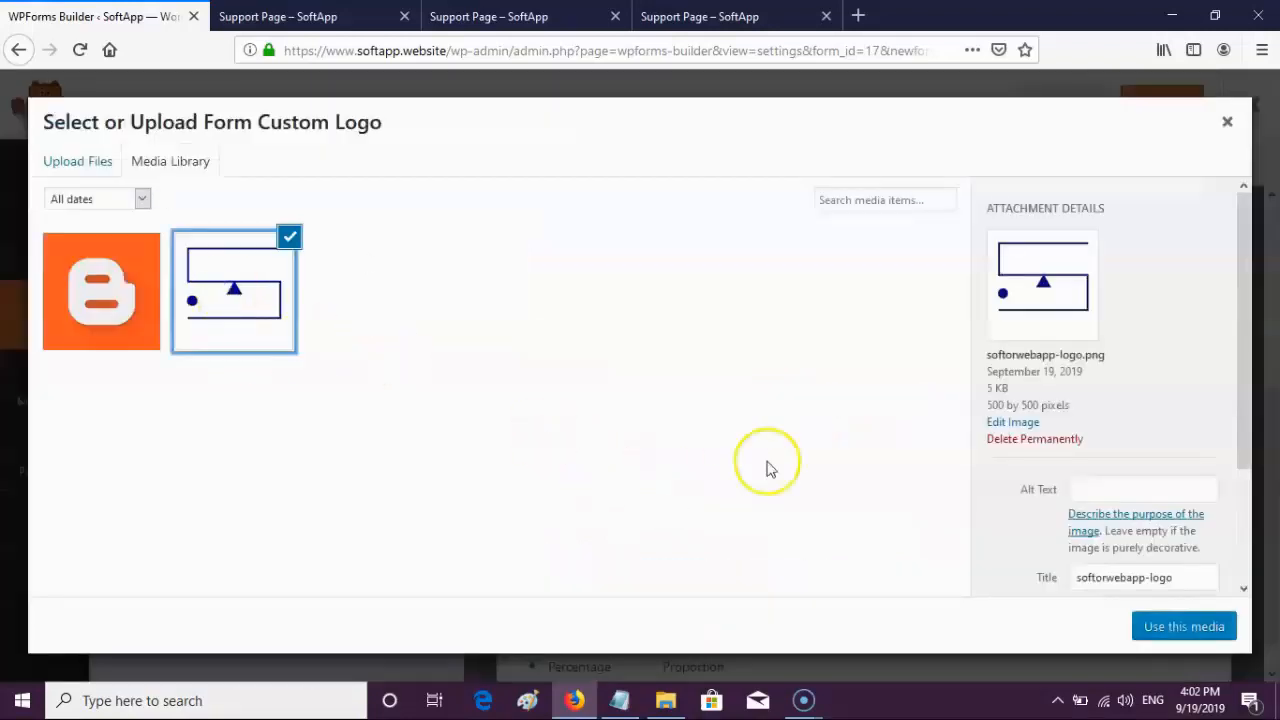
click(1150, 630)
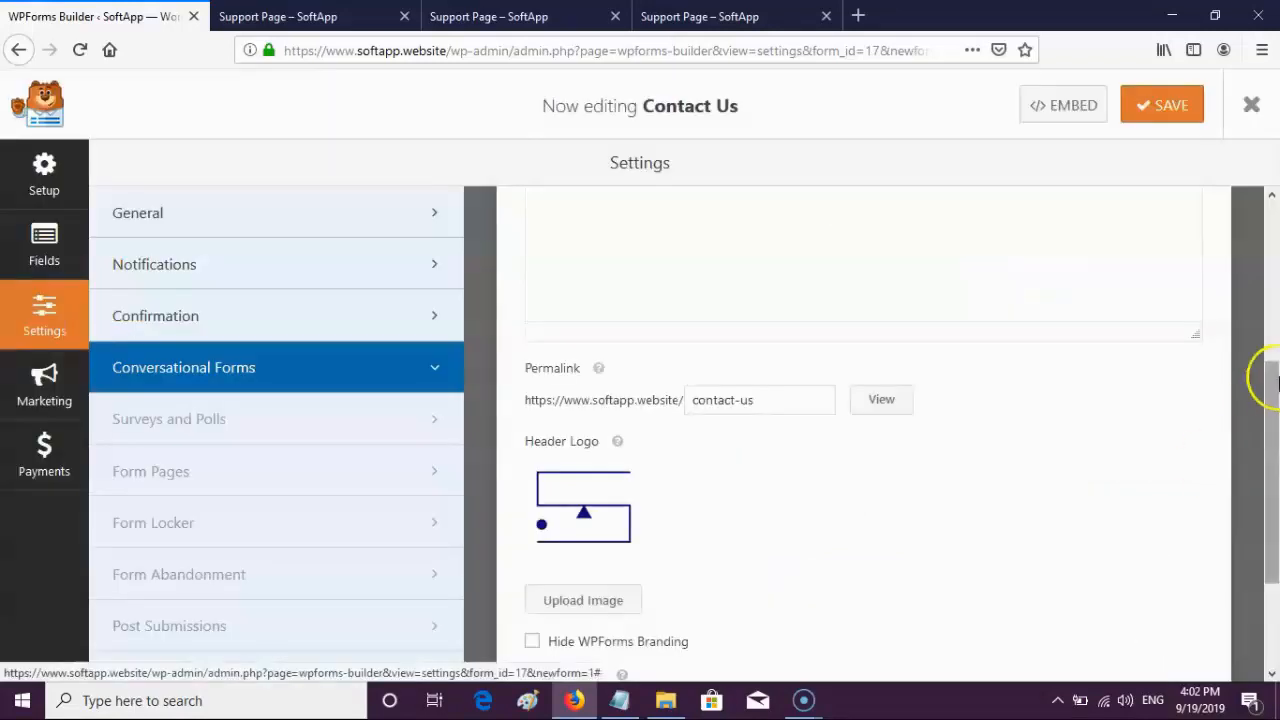
Hide the WPForms branding on the conversational form
scroll(1275, 405, down, 3)
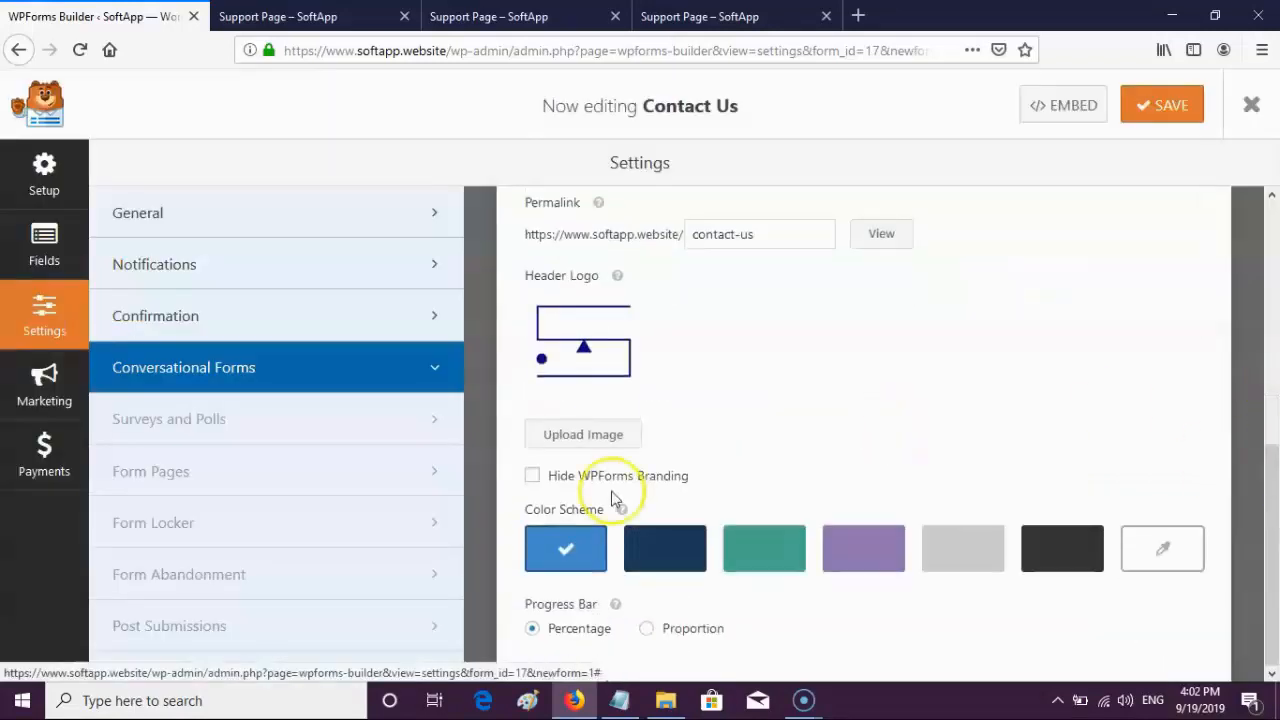
click(527, 481)
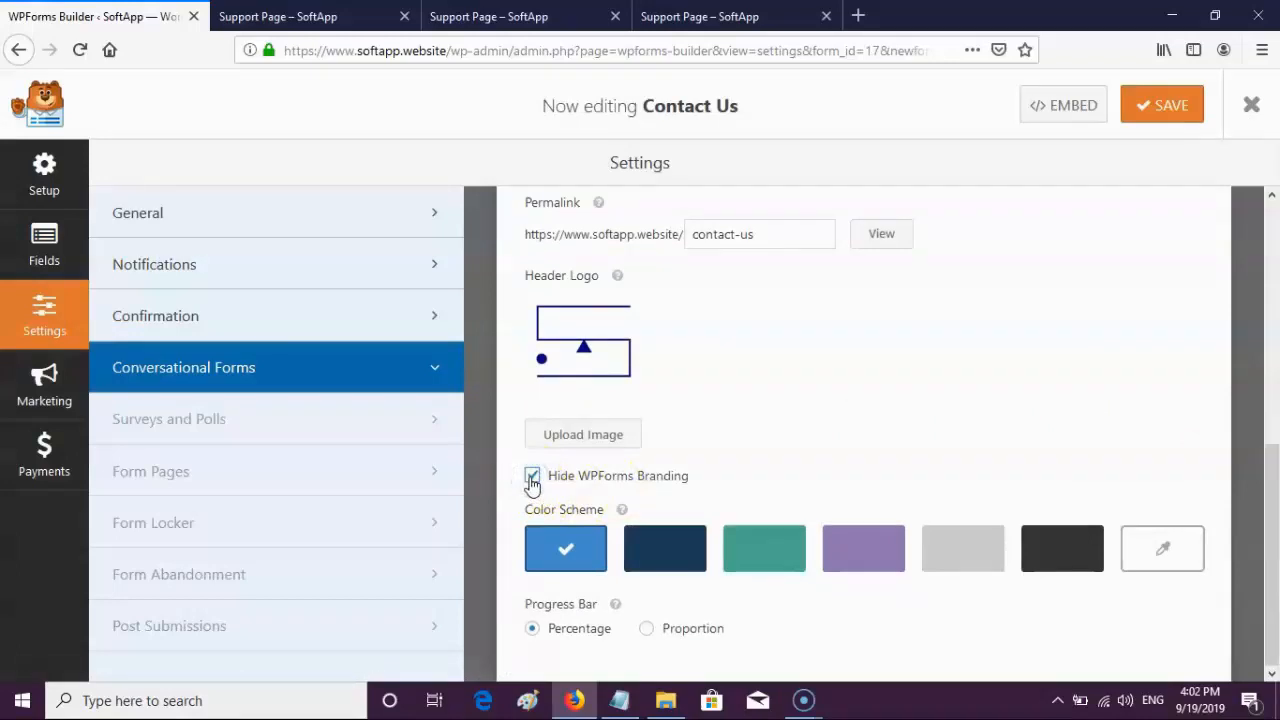
drag(1275, 540, 1274, 570)
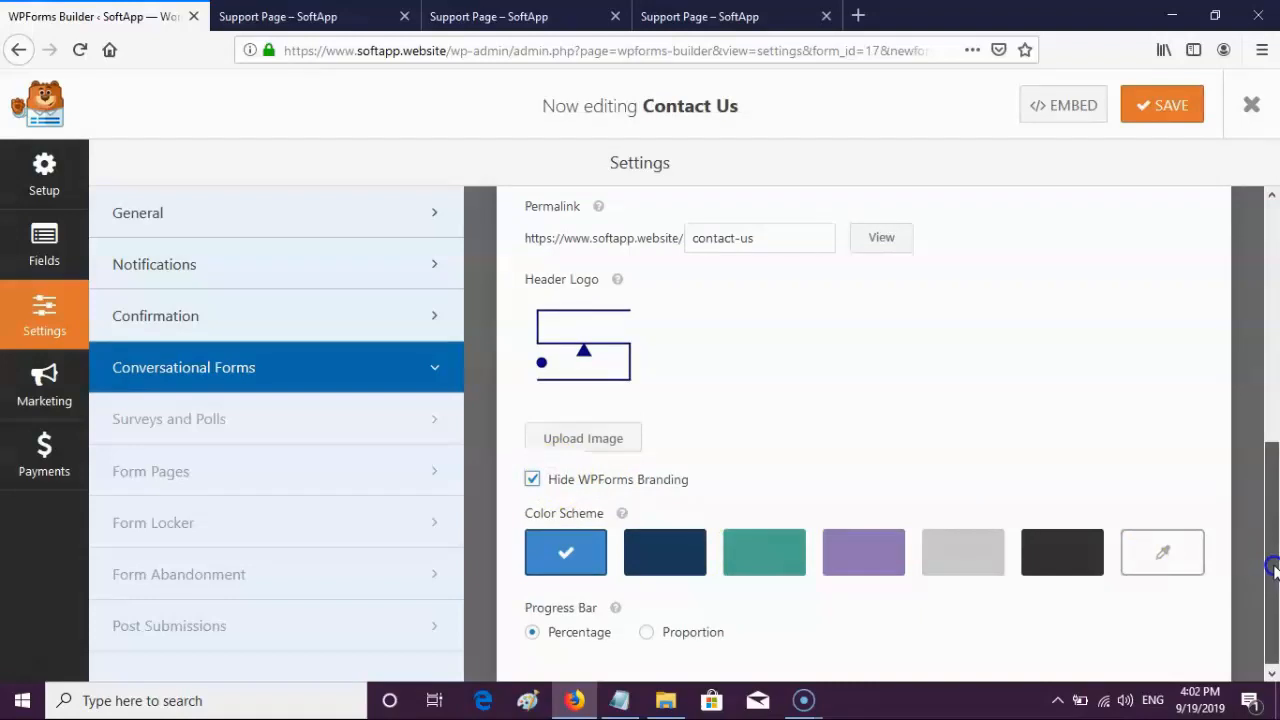
Save the Contact Us form and open its conversational form preview
drag(1274, 570, 1268, 338)
click(1160, 102)
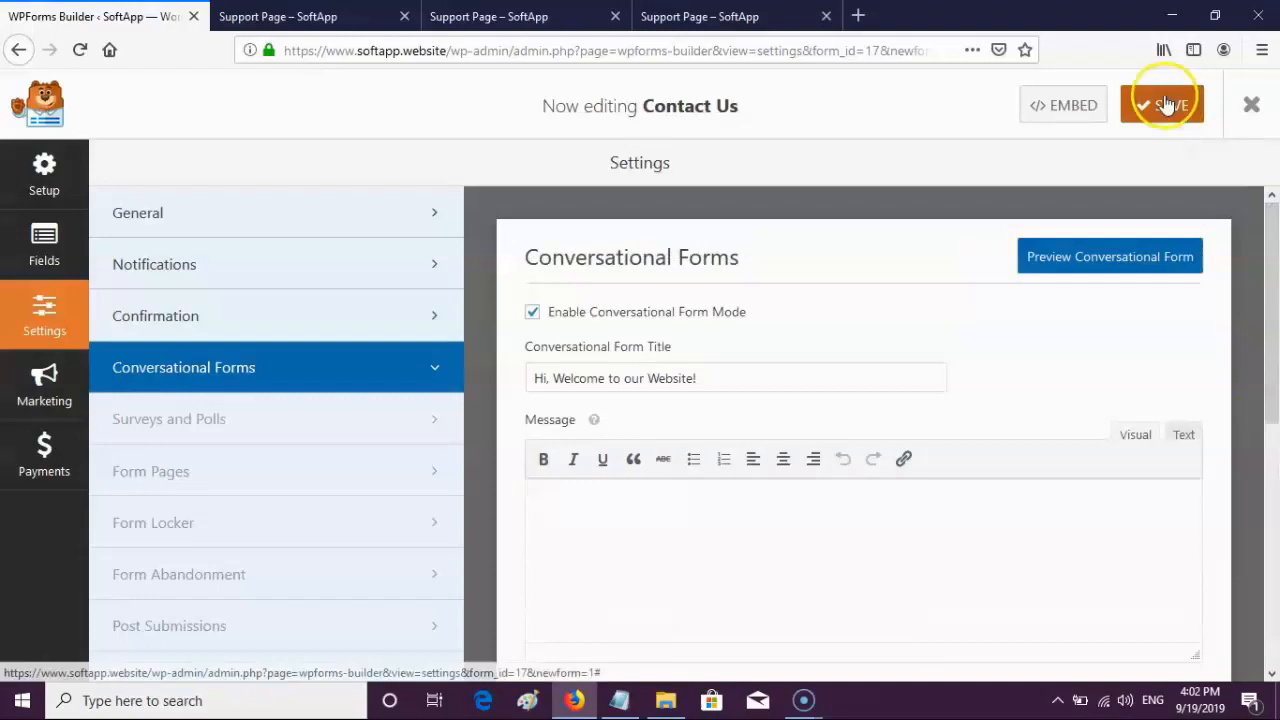
click(1077, 263)
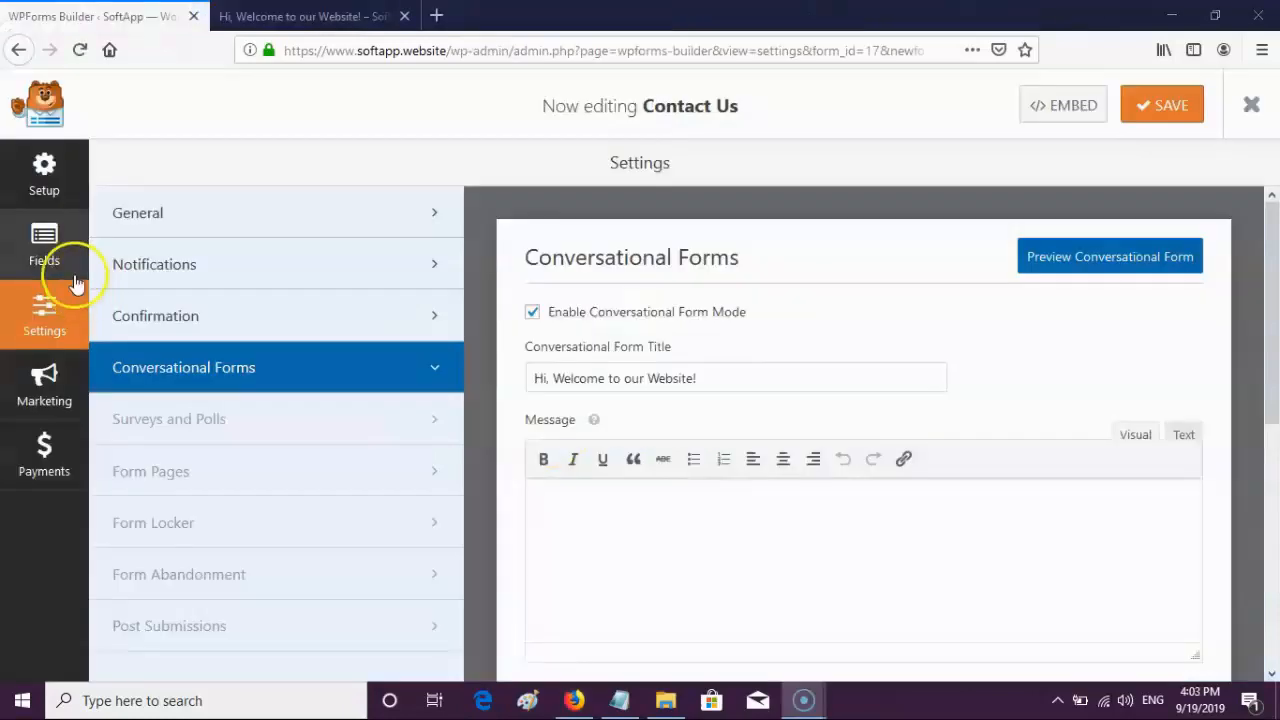
Add a Name field to the empty Contact Us form
click(66, 258)
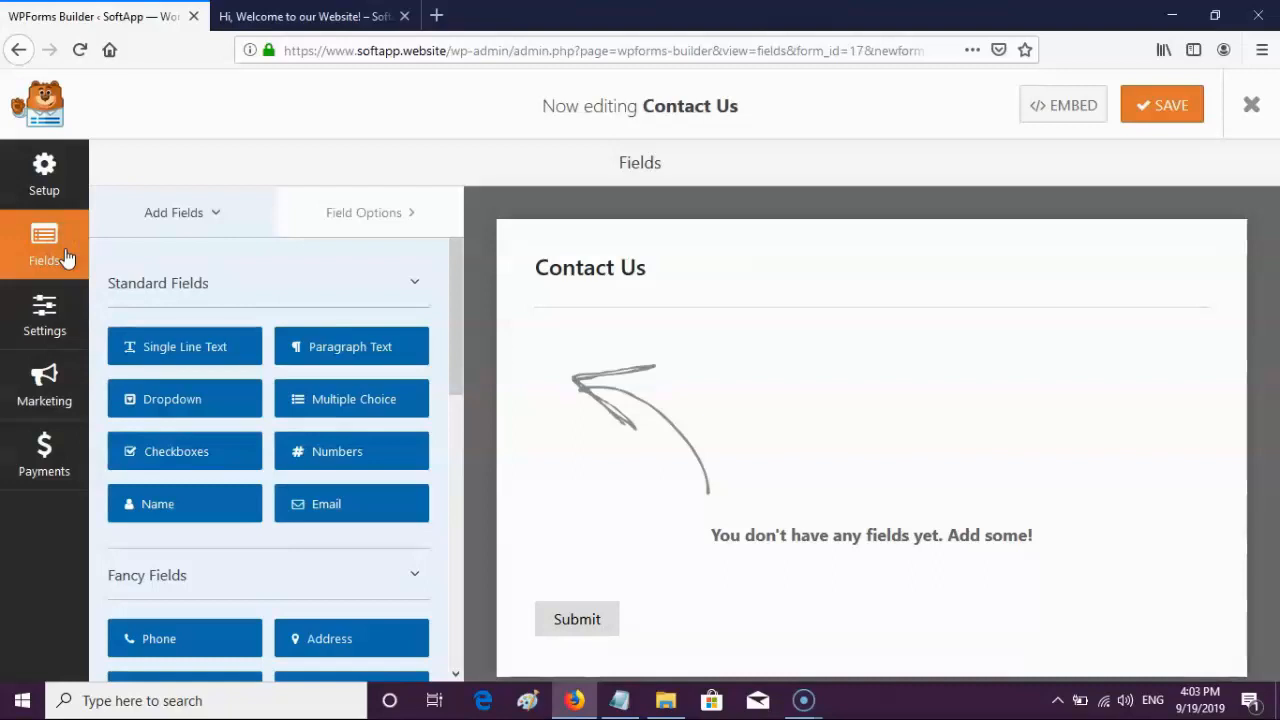
key(alt)
click(218, 550)
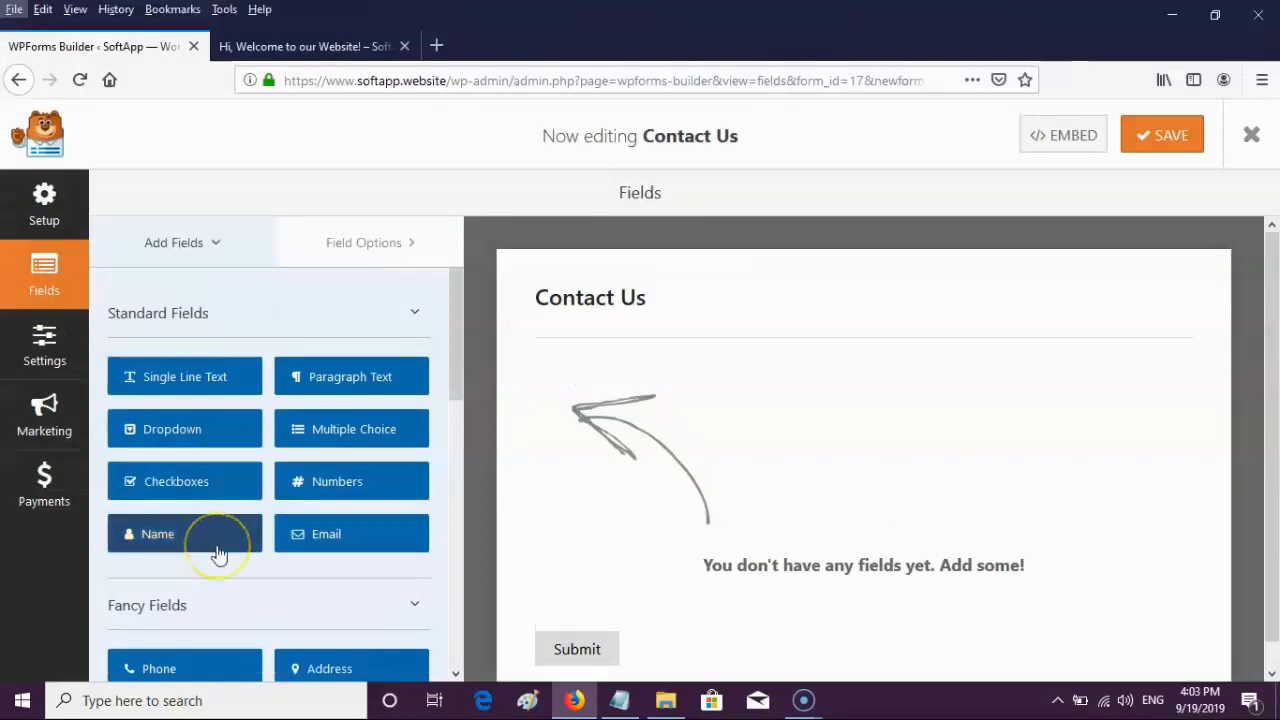
click(218, 550)
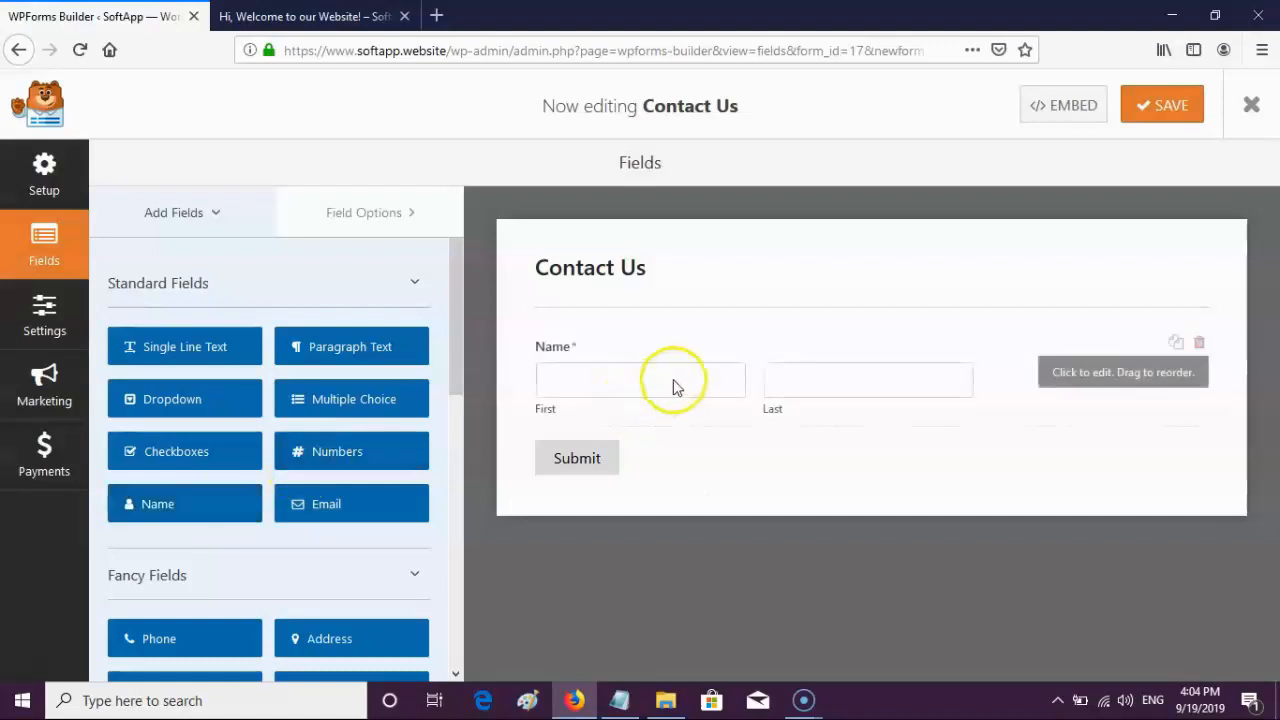
Change the Name field's label to "What is your Name ?" and save the form
click(730, 370)
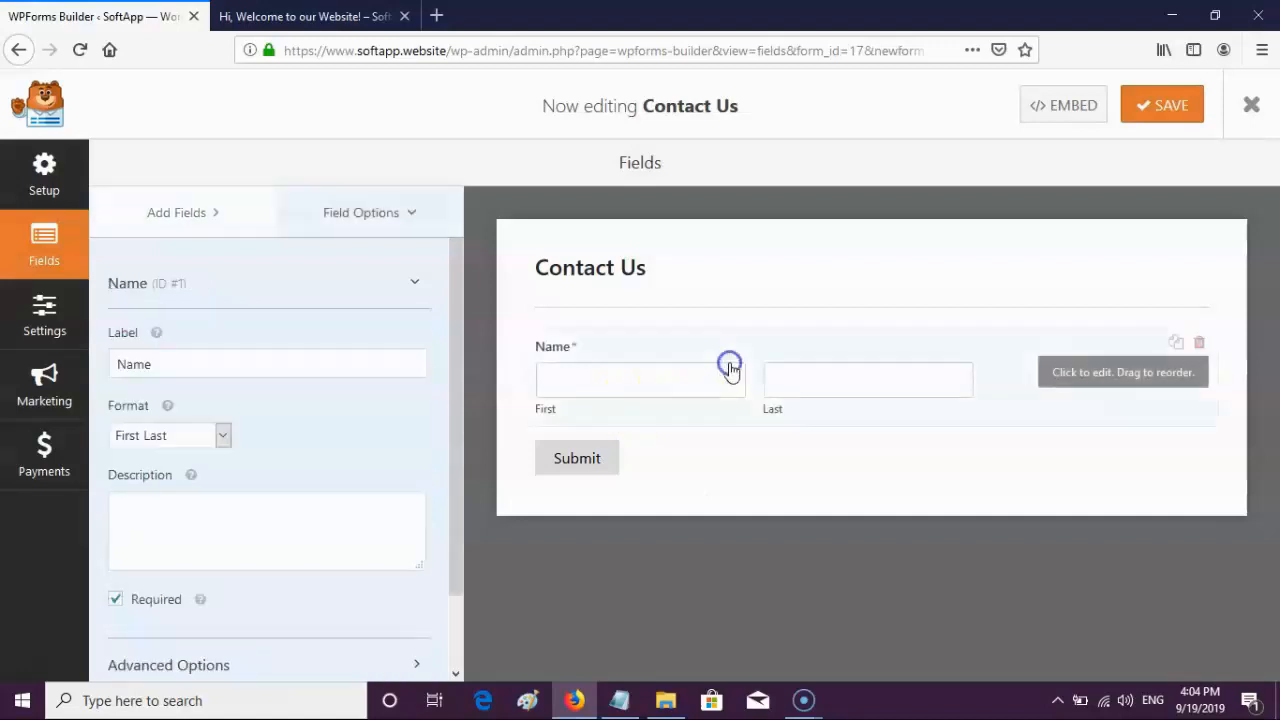
click(355, 364)
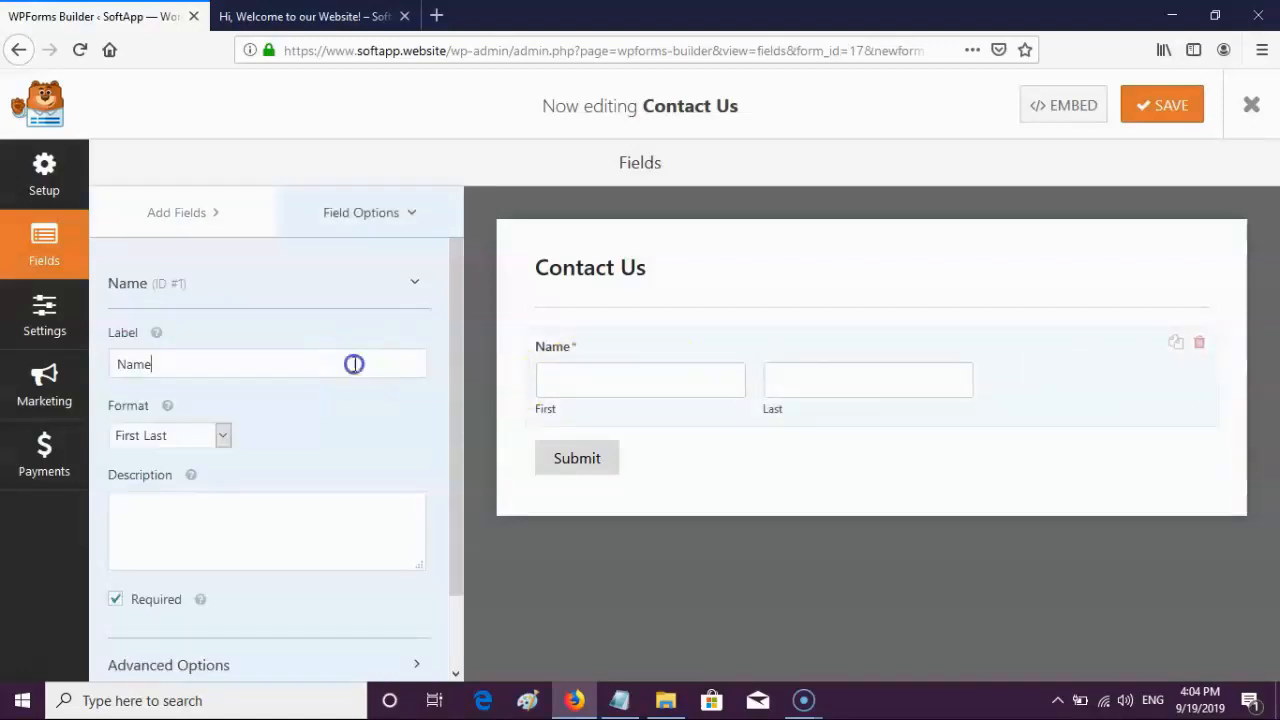
double_click(355, 364)
text(What is your Name ?)
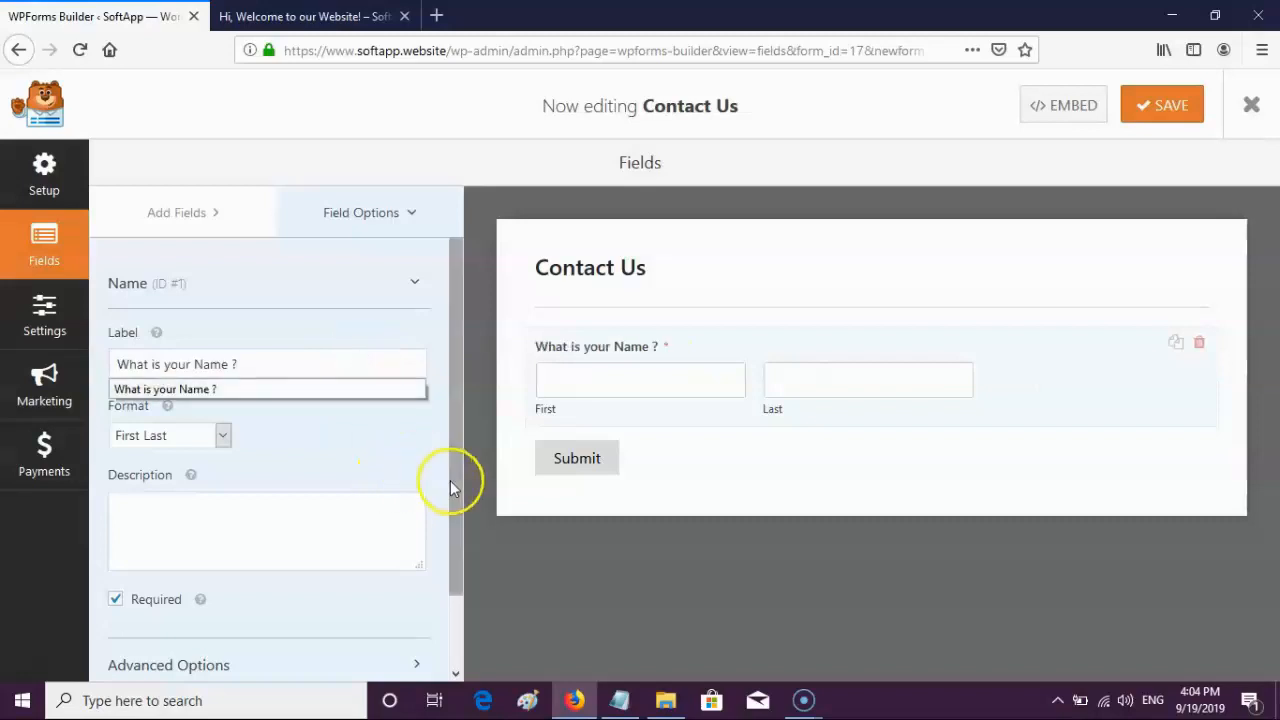
drag(449, 486, 459, 590)
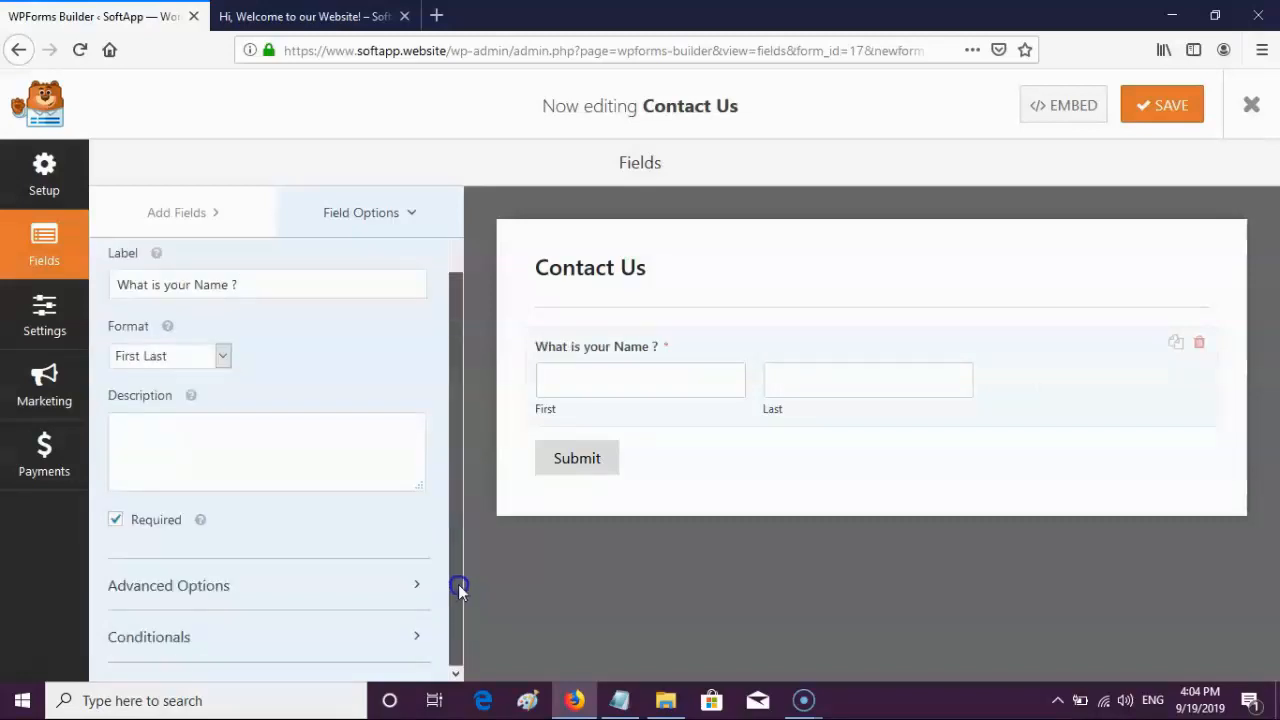
click(1176, 116)
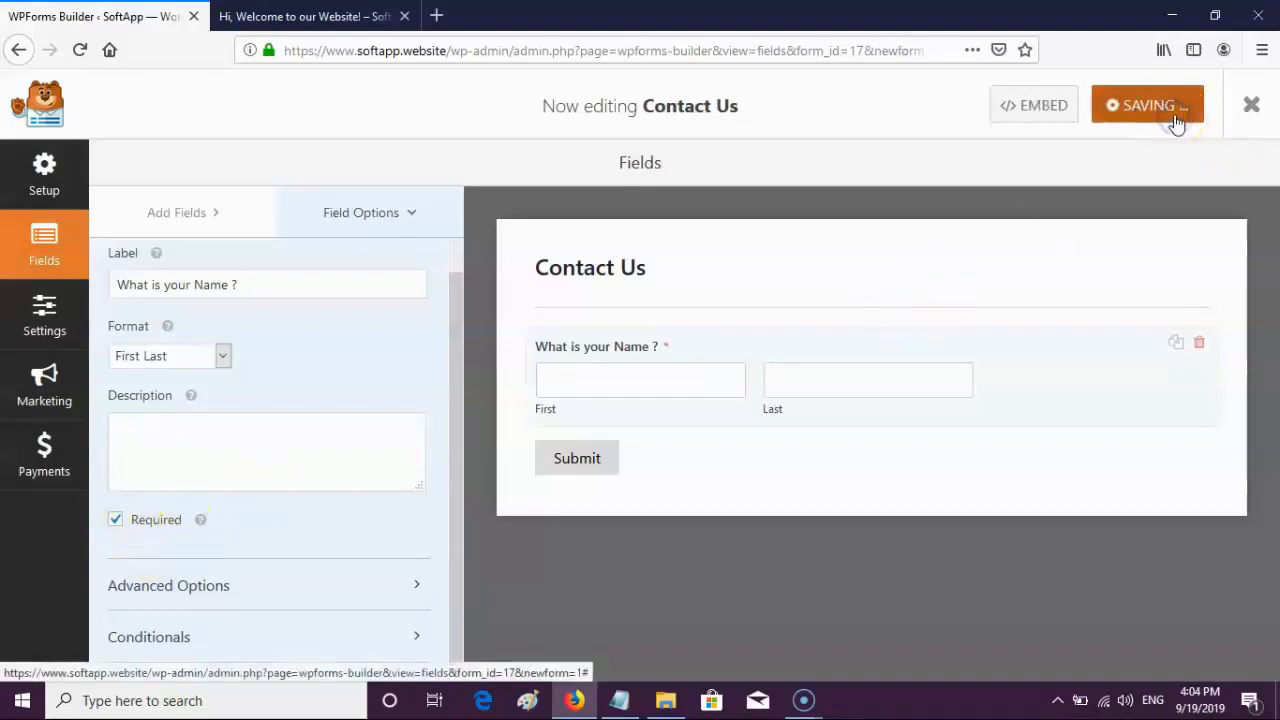
Preview the conversational form from its settings to check the saved Name question
right_click(44, 340)
click(40, 328)
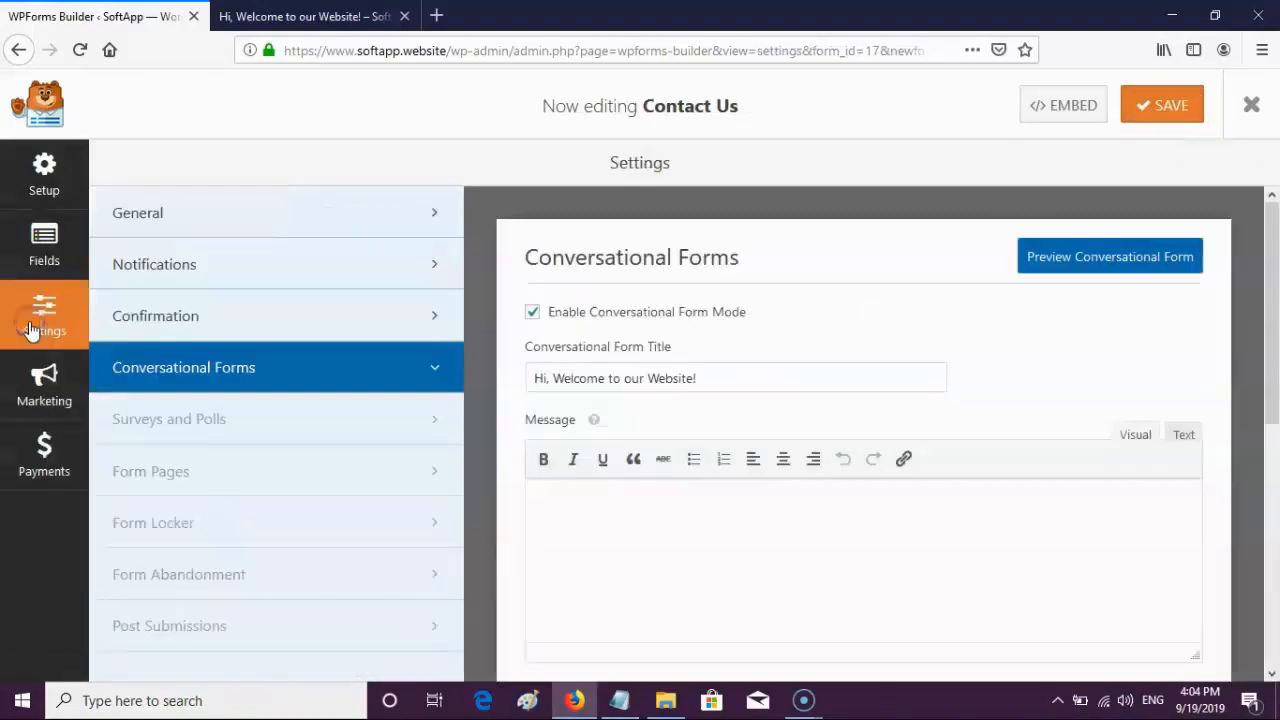
click(1133, 259)
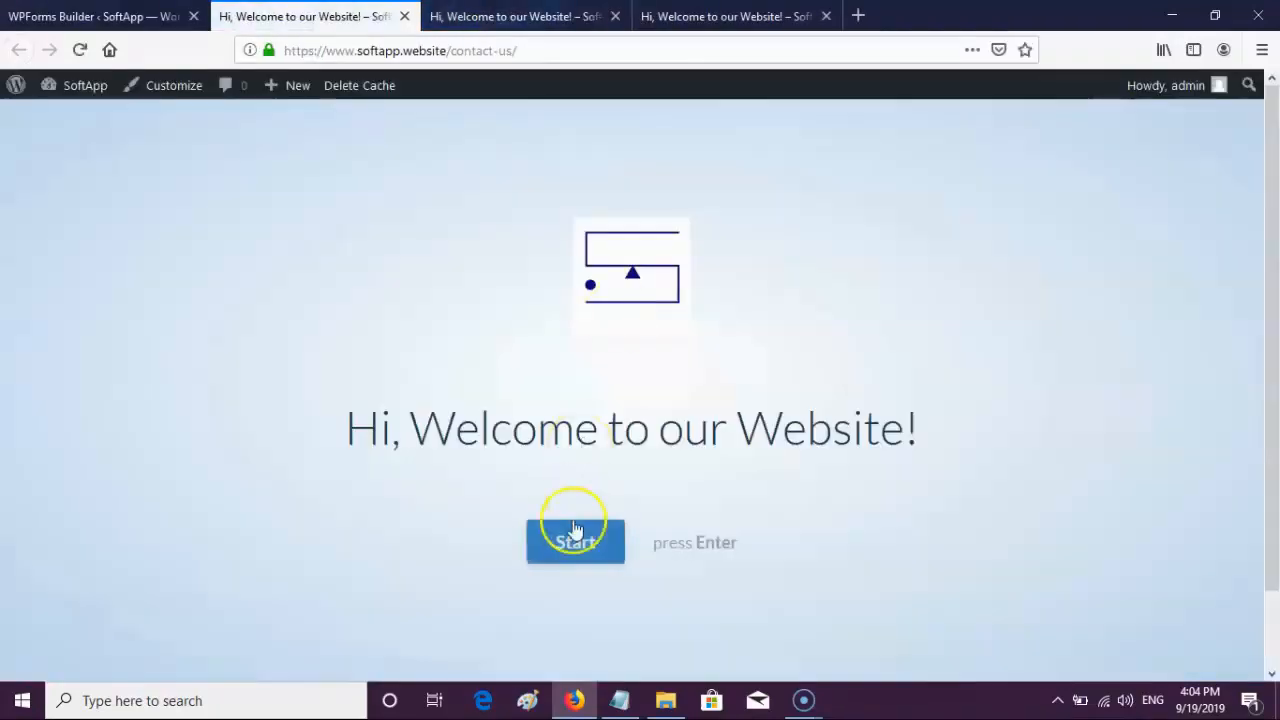
Start the previewed conversational form to view the Name question, and return to the form builder
click(575, 530)
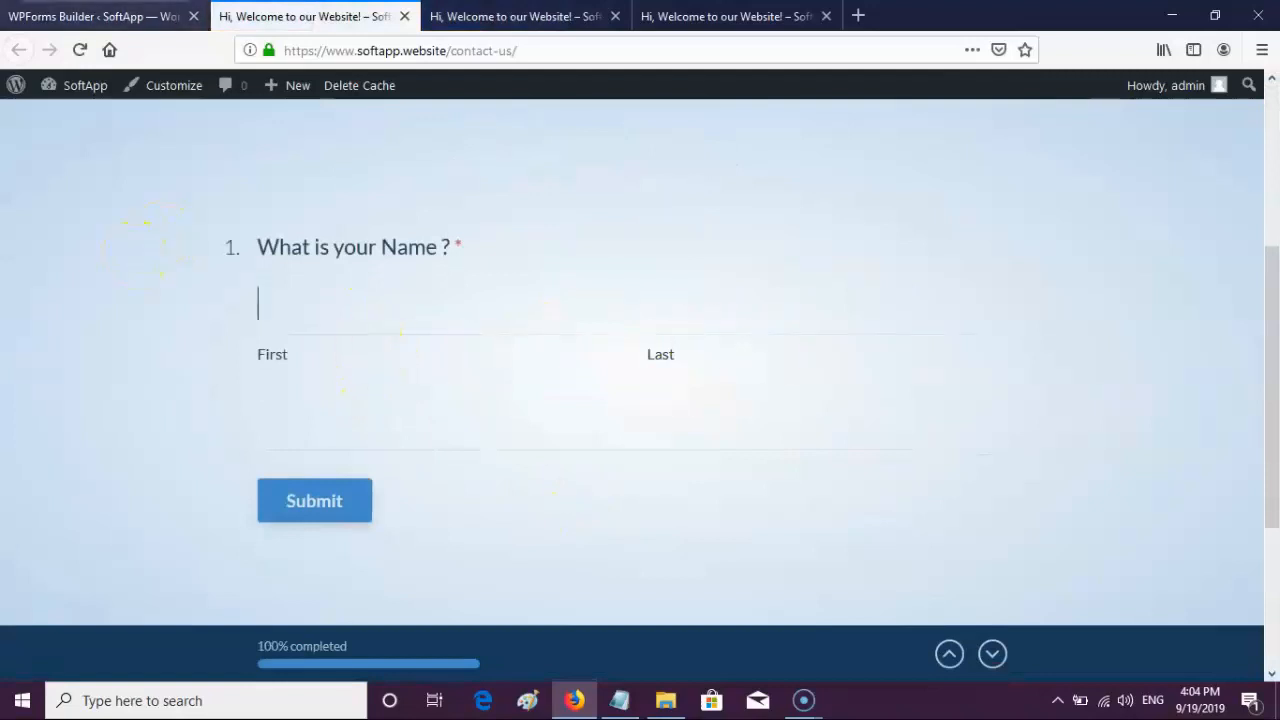
click(95, 16)
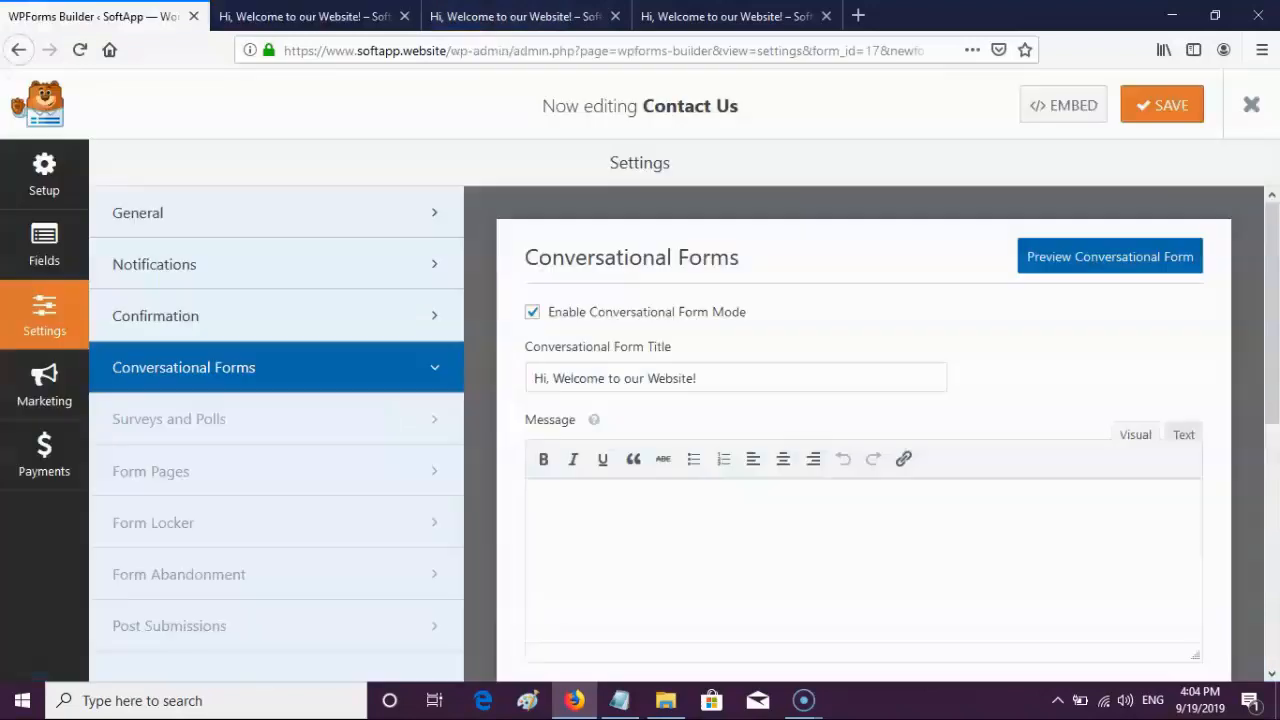
Add an Email field below the name question of the Contact Us form
click(67, 248)
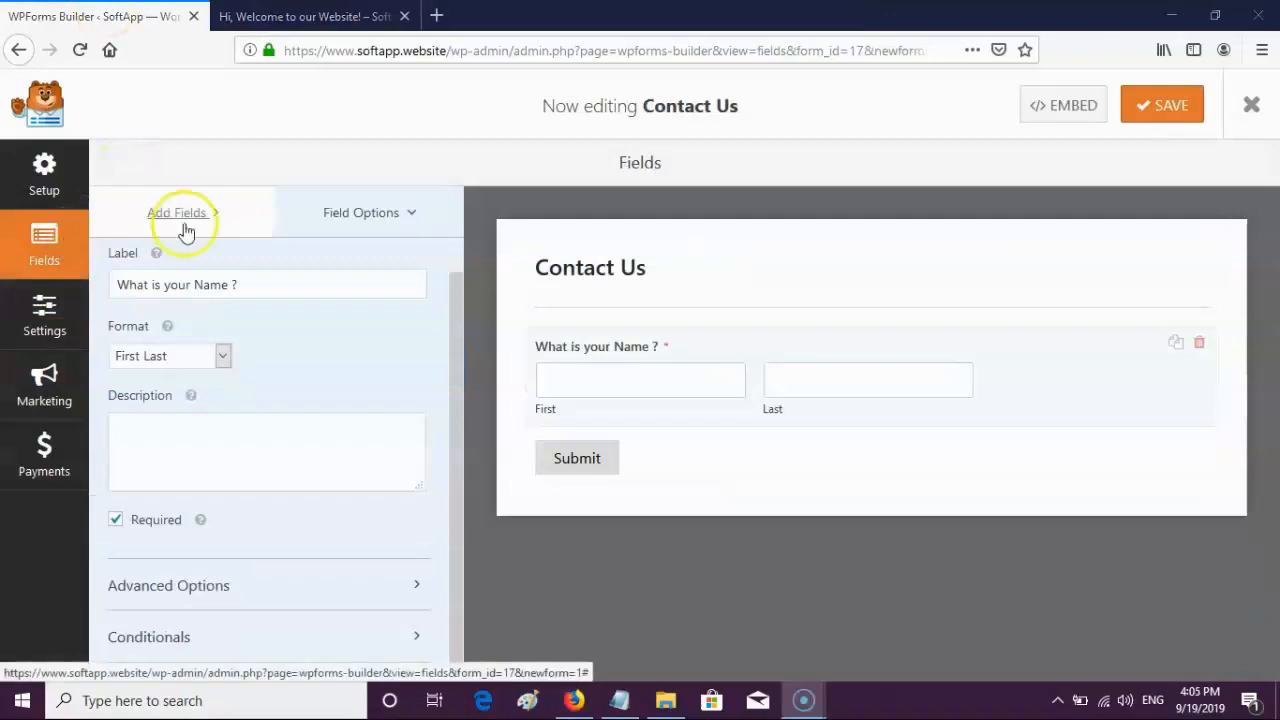
click(185, 226)
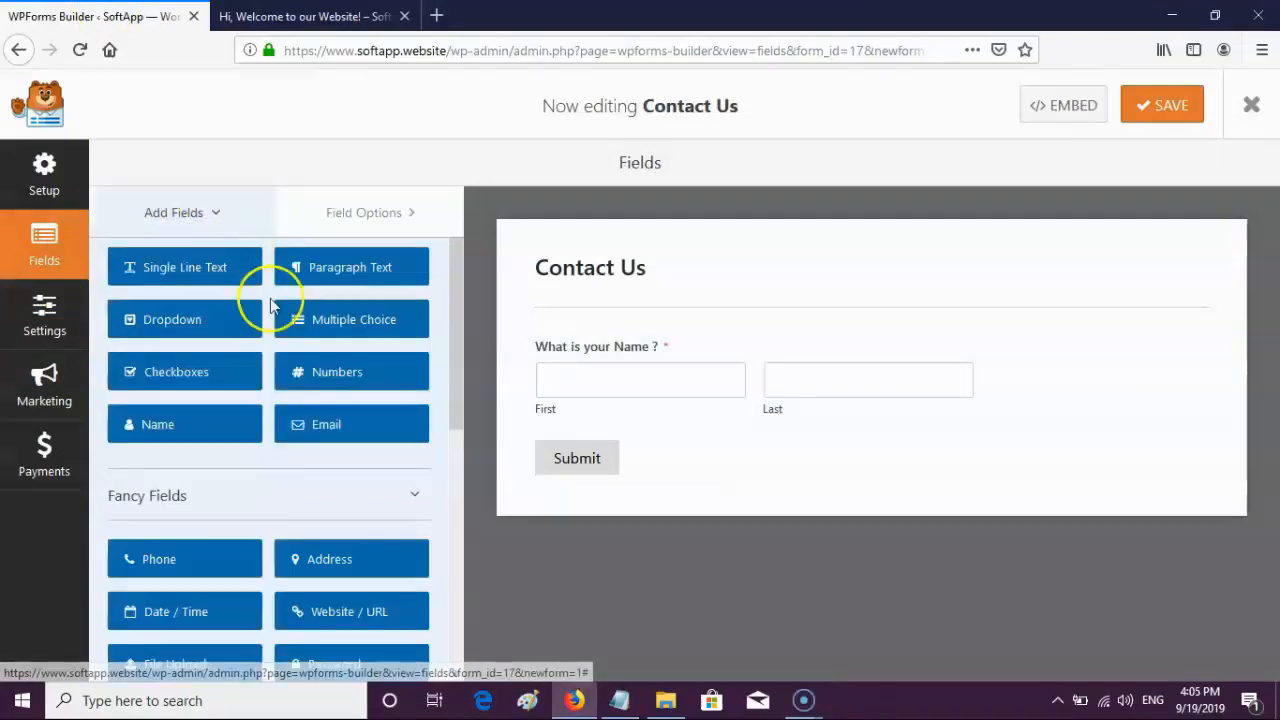
click(350, 428)
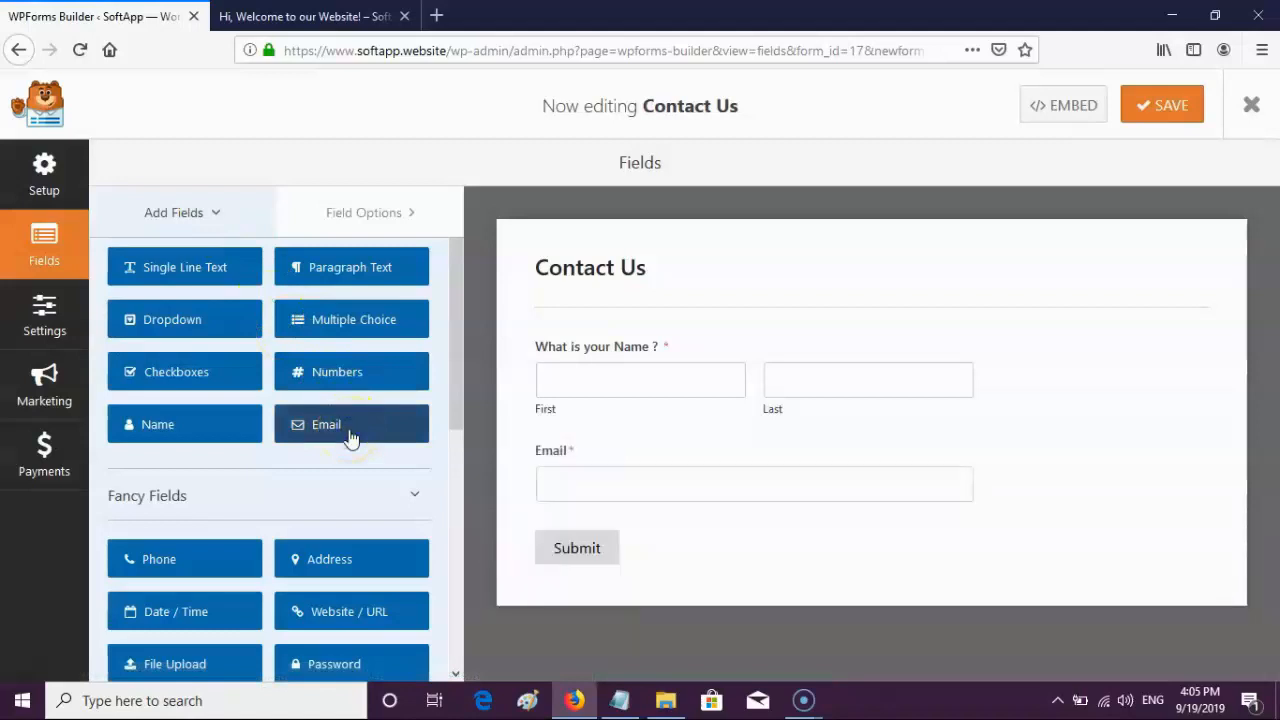
Set the Email field's label to "Thank you . Kindly mention your email address so that we can help you fast" and save the form
click(721, 470)
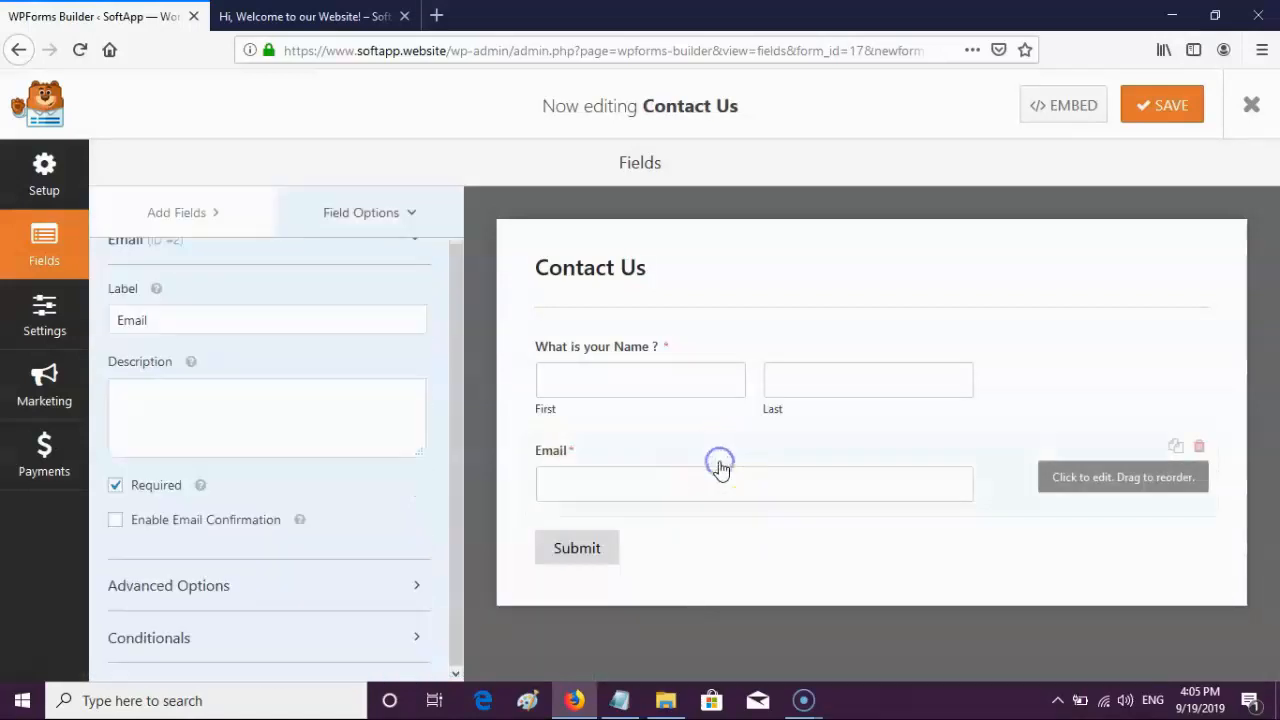
double_click(315, 321)
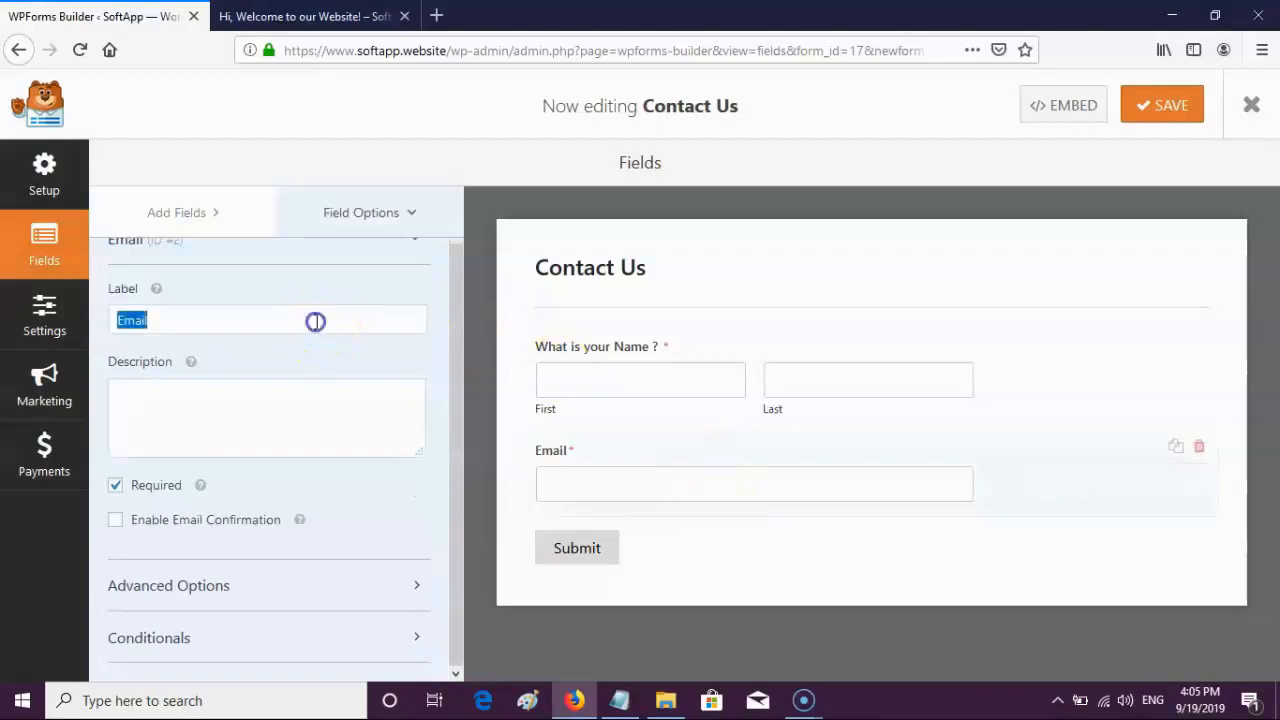
text(Thank you . Kindly mention your email address so that we can help you fast)
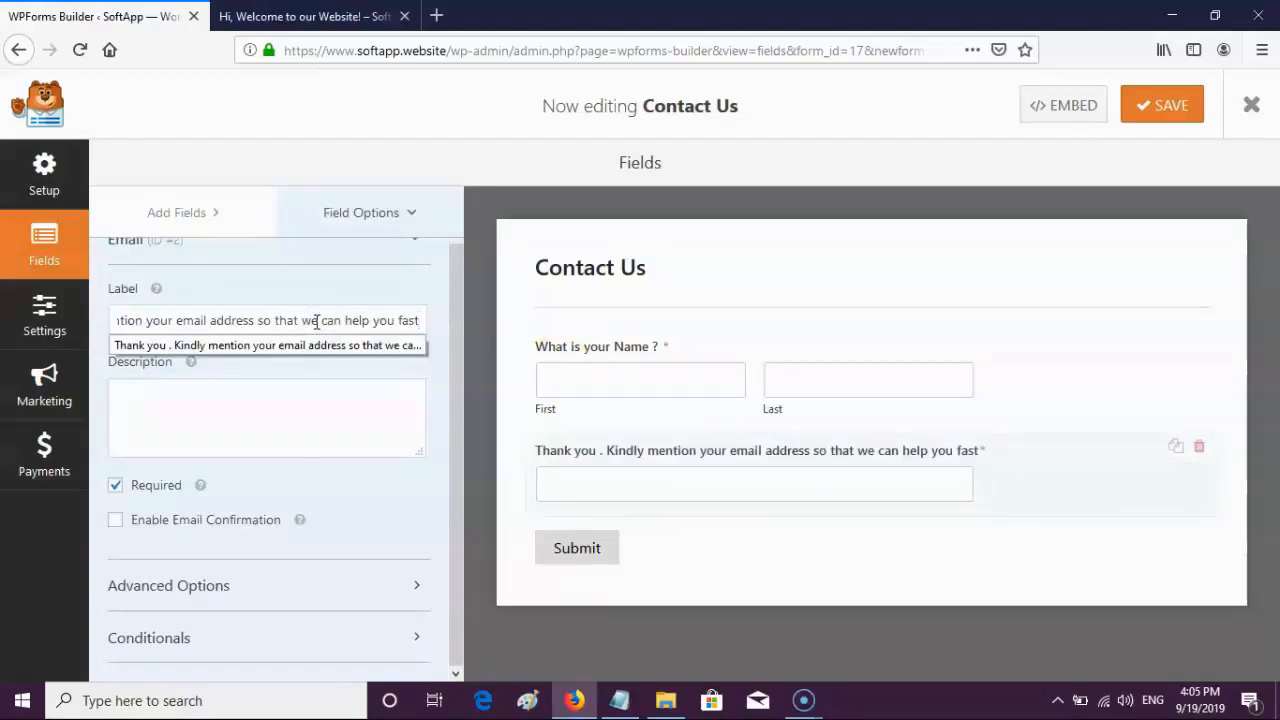
click(331, 397)
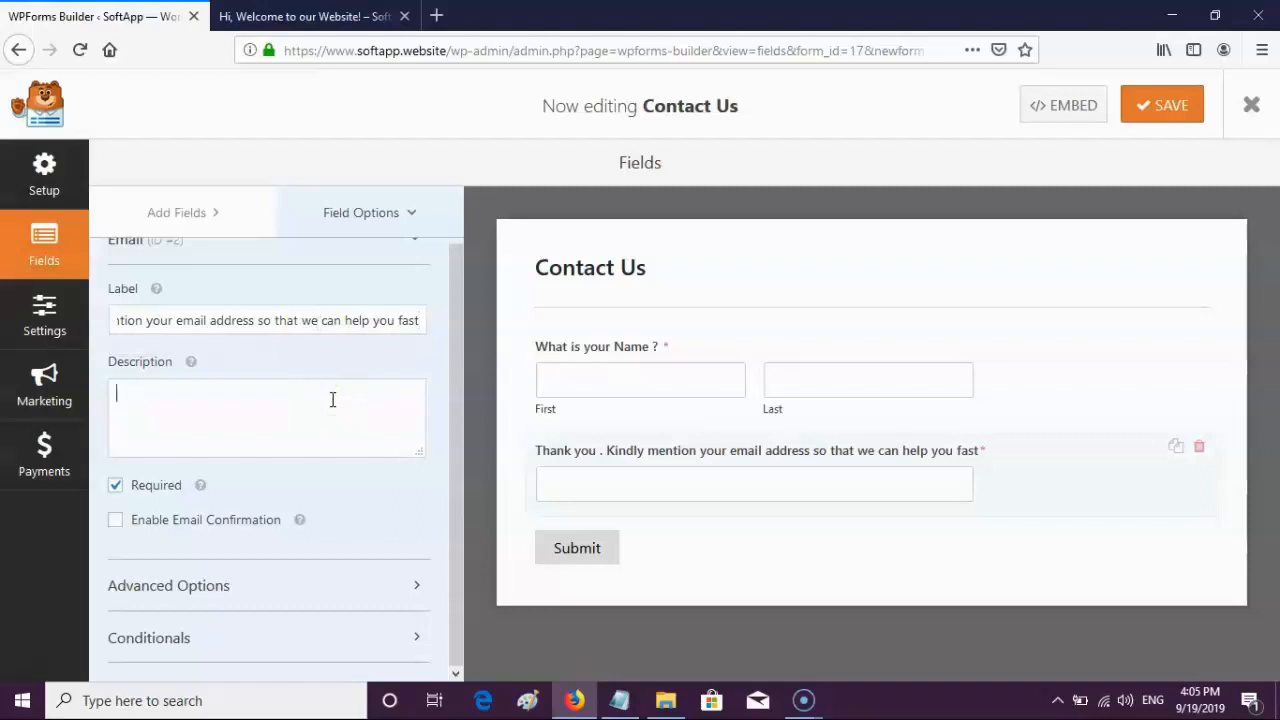
click(1116, 127)
Preview the conversational form and answer the name question with "gh" and "jk" to reach the email question
click(47, 322)
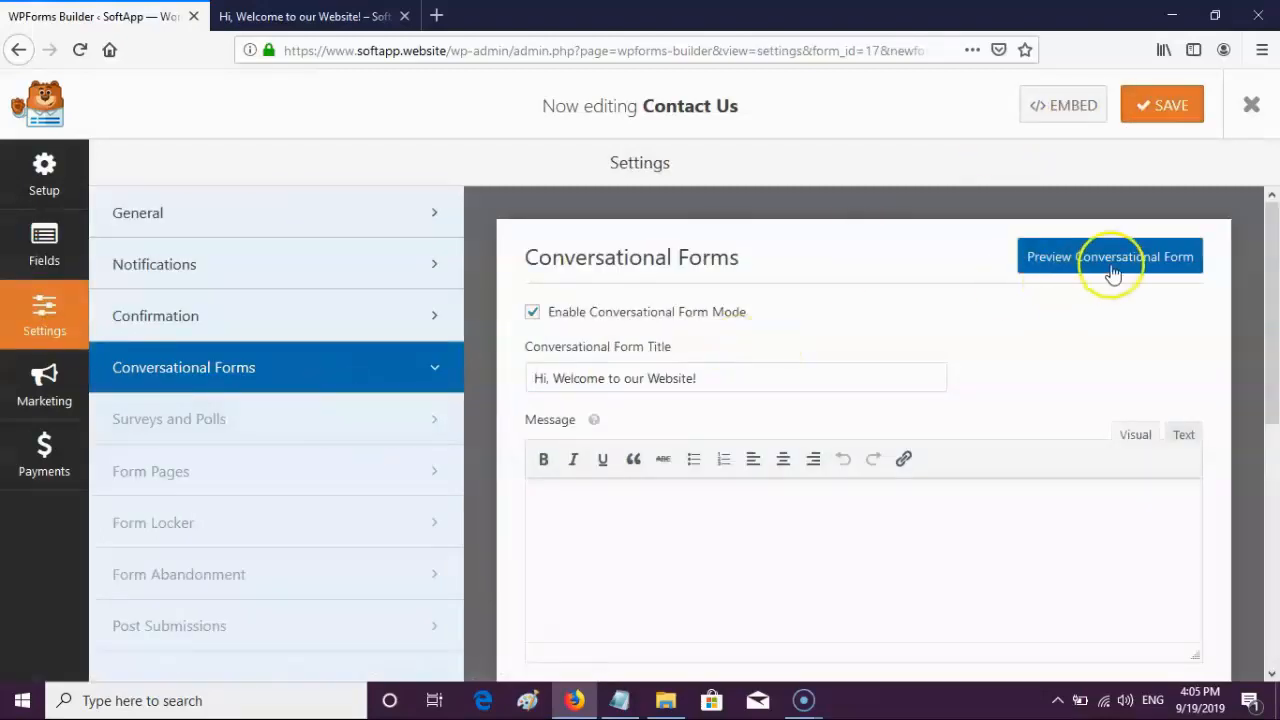
double_click(1111, 266)
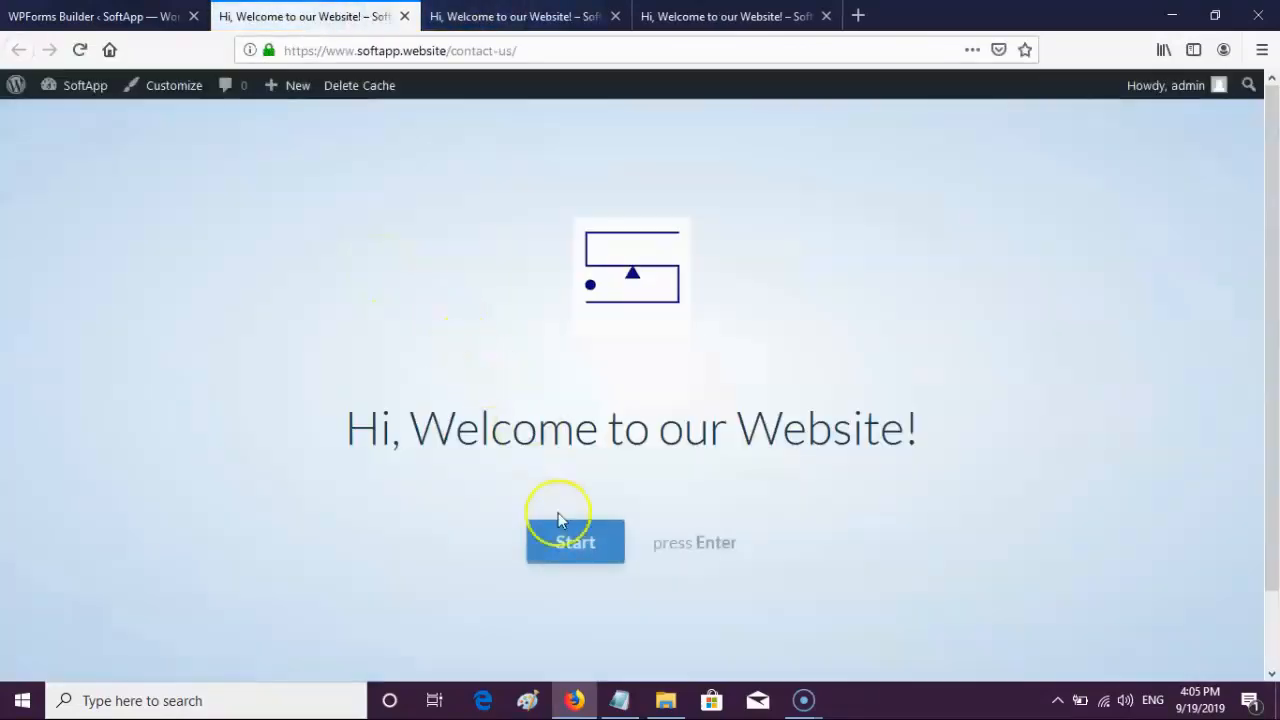
click(575, 545)
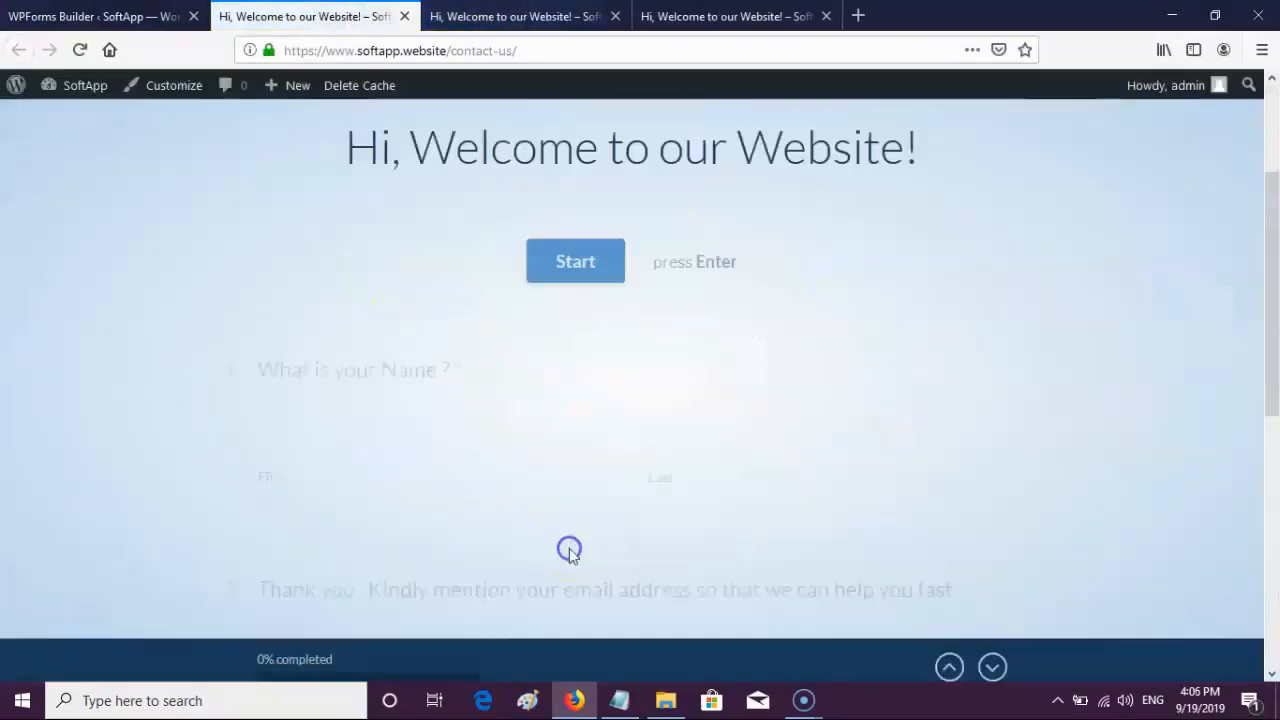
text(gh)
key(Tab)
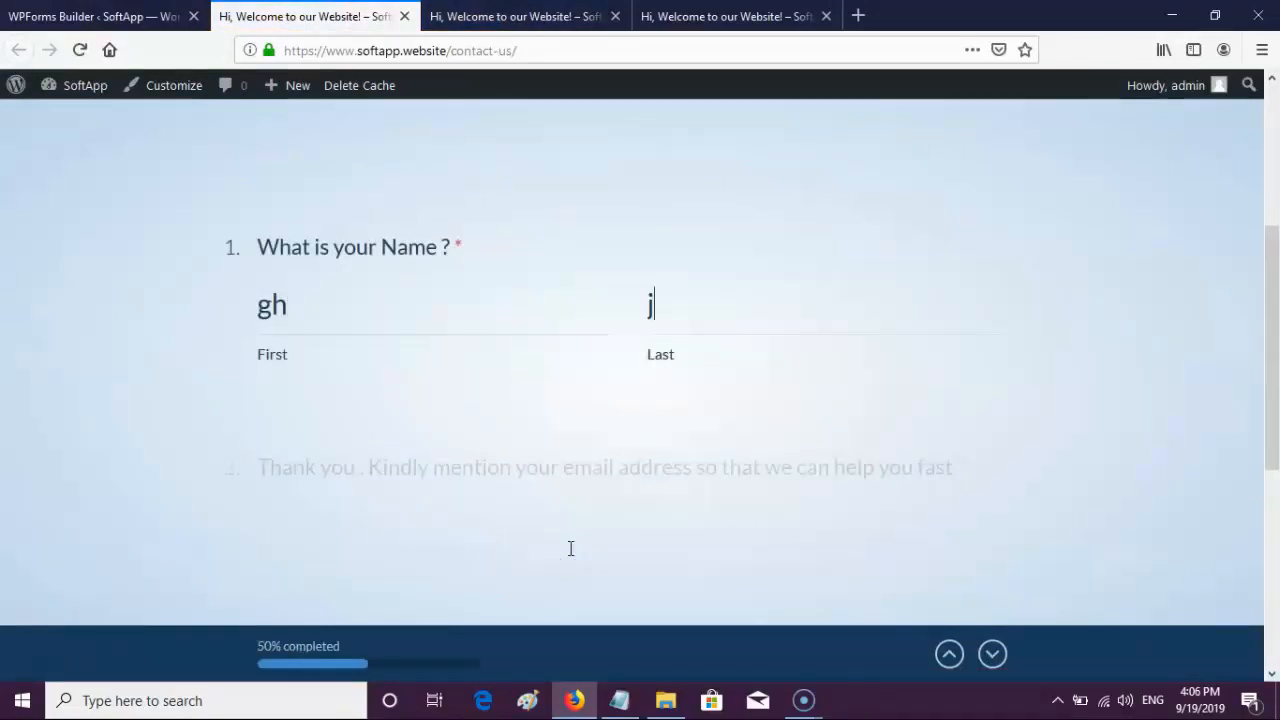
text(jk)
key(Return)
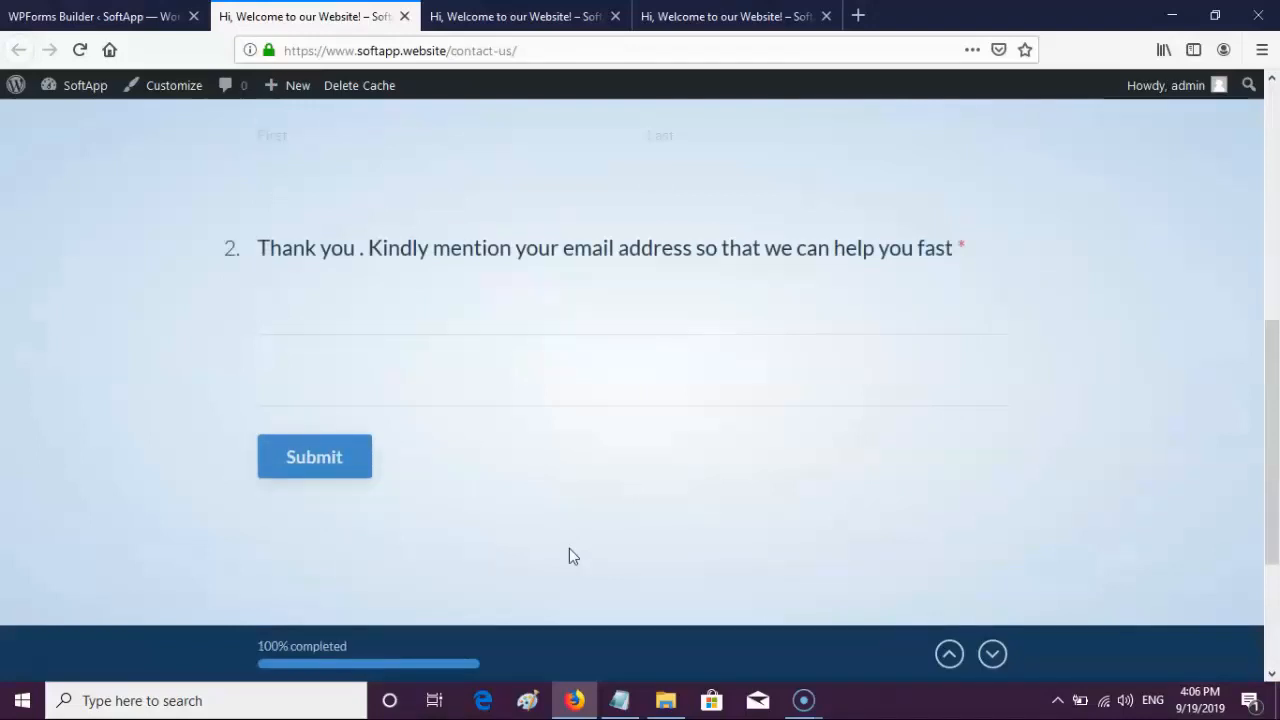
Return to the form builder and add a Multiple Choice field below the email question
click(95, 16)
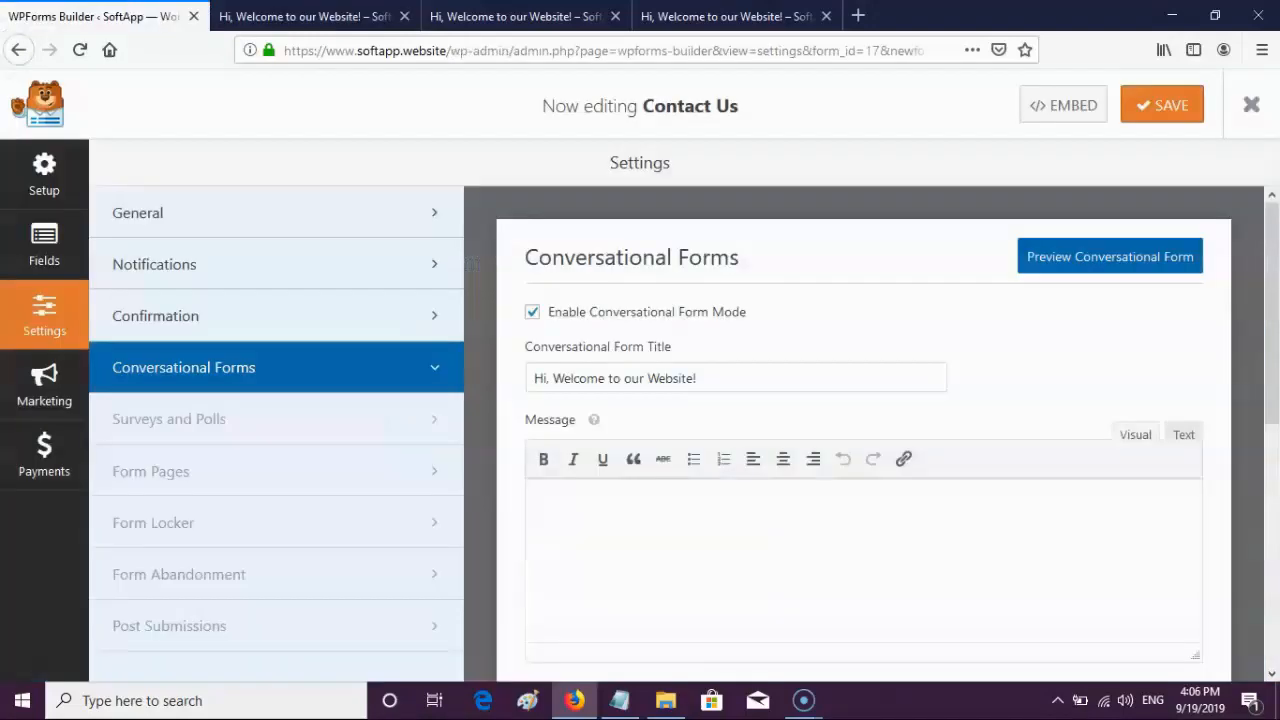
click(59, 246)
click(176, 213)
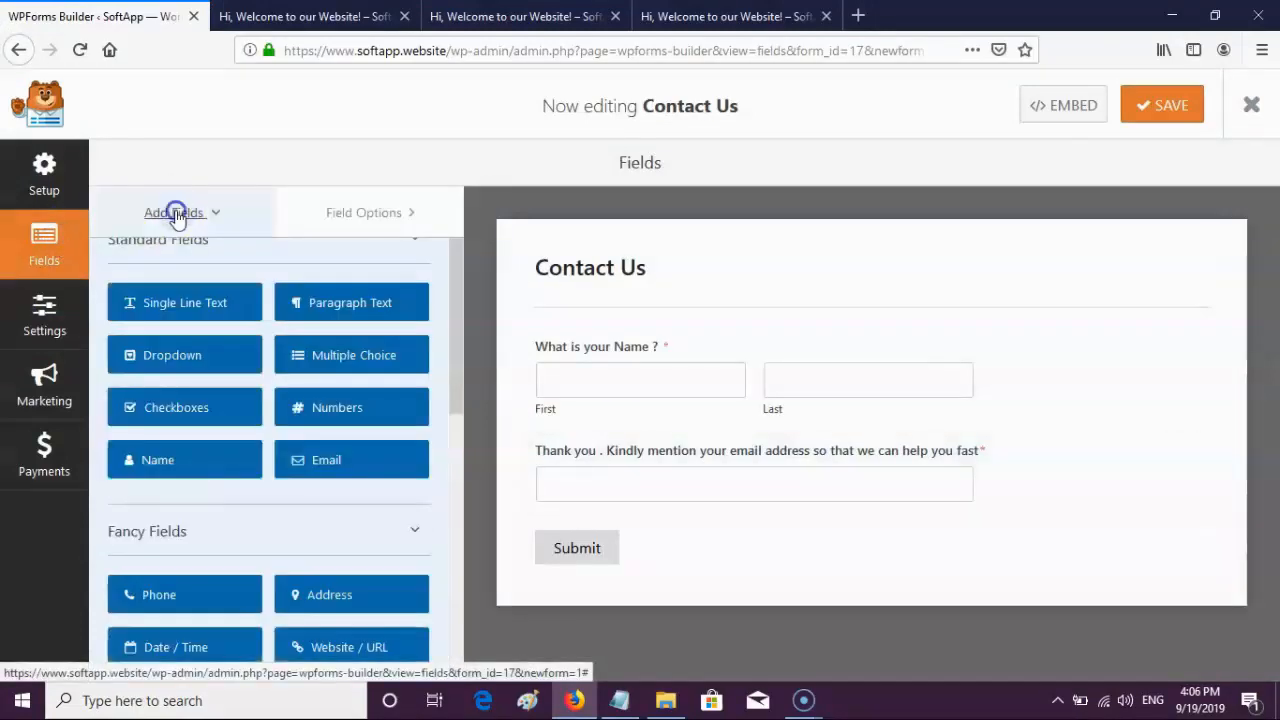
click(323, 361)
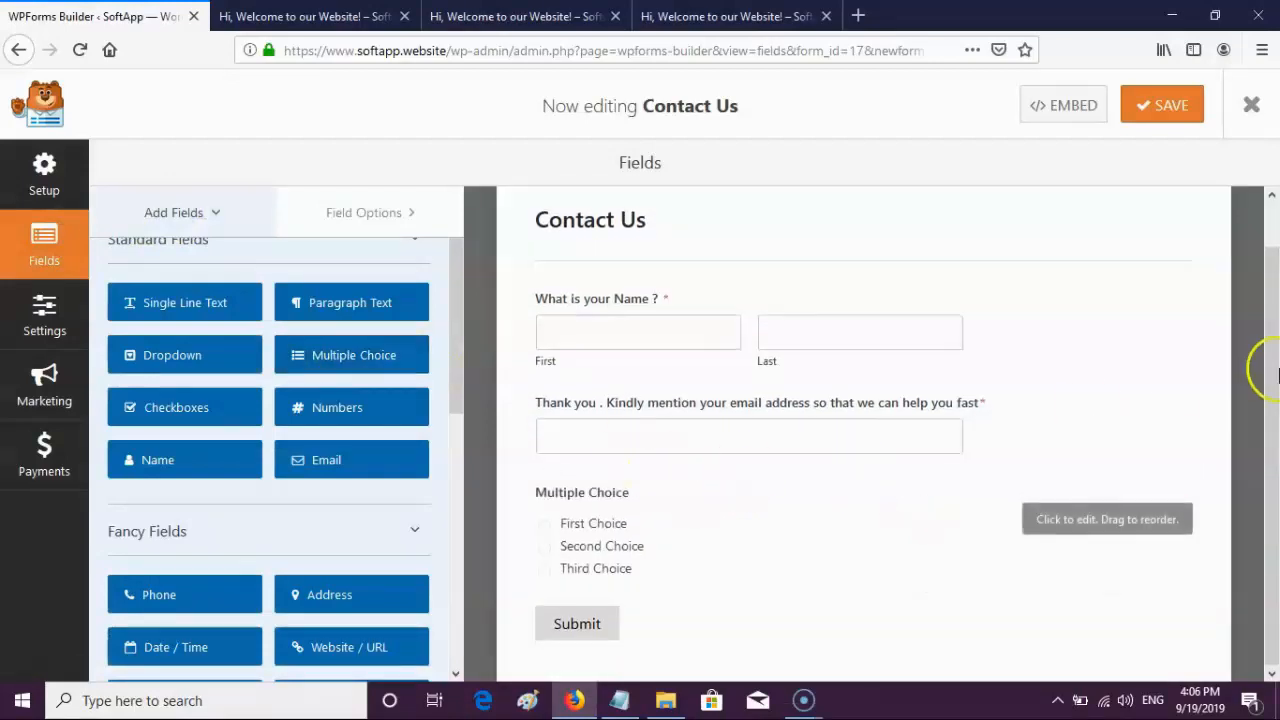
Label the Multiple Choice field "Awesome,You did it! . Thank you. We want you to save more time .Choose anyone option below."
click(762, 532)
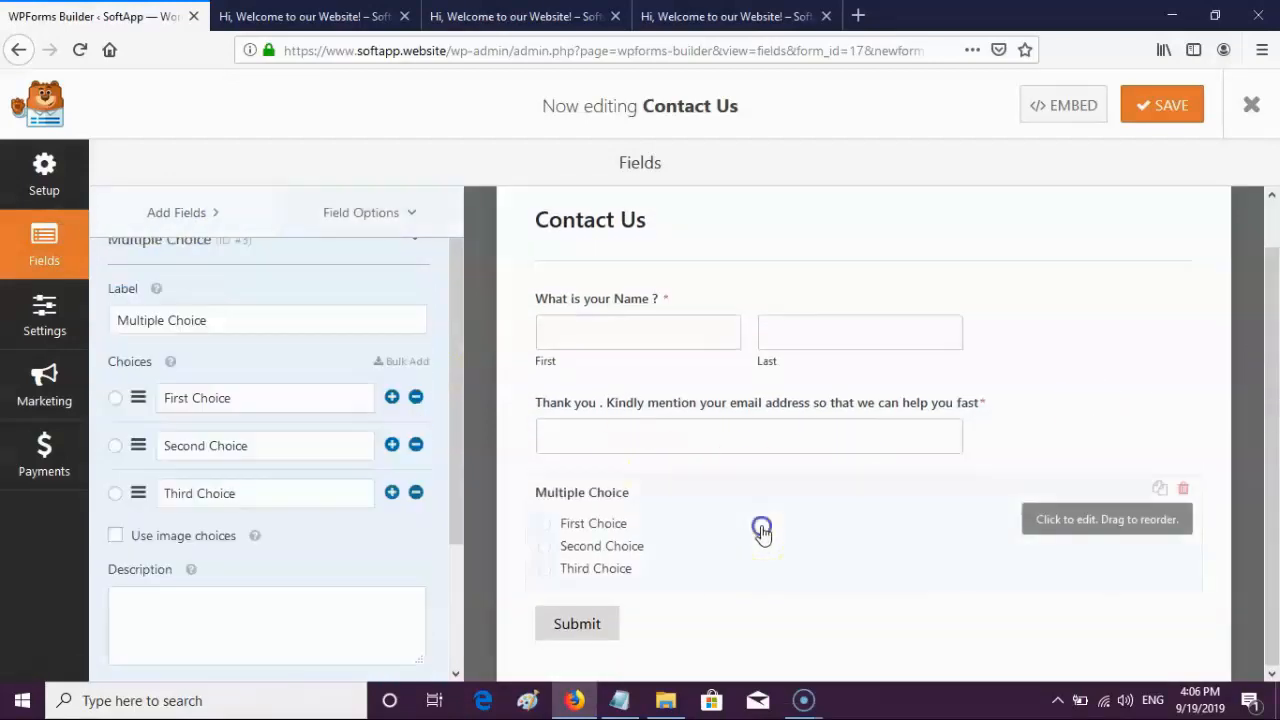
double_click(250, 321)
triple_click(250, 321)
text(Awesome,You did it! . Thank you. We want you to save more time .Choose anyone option below.)
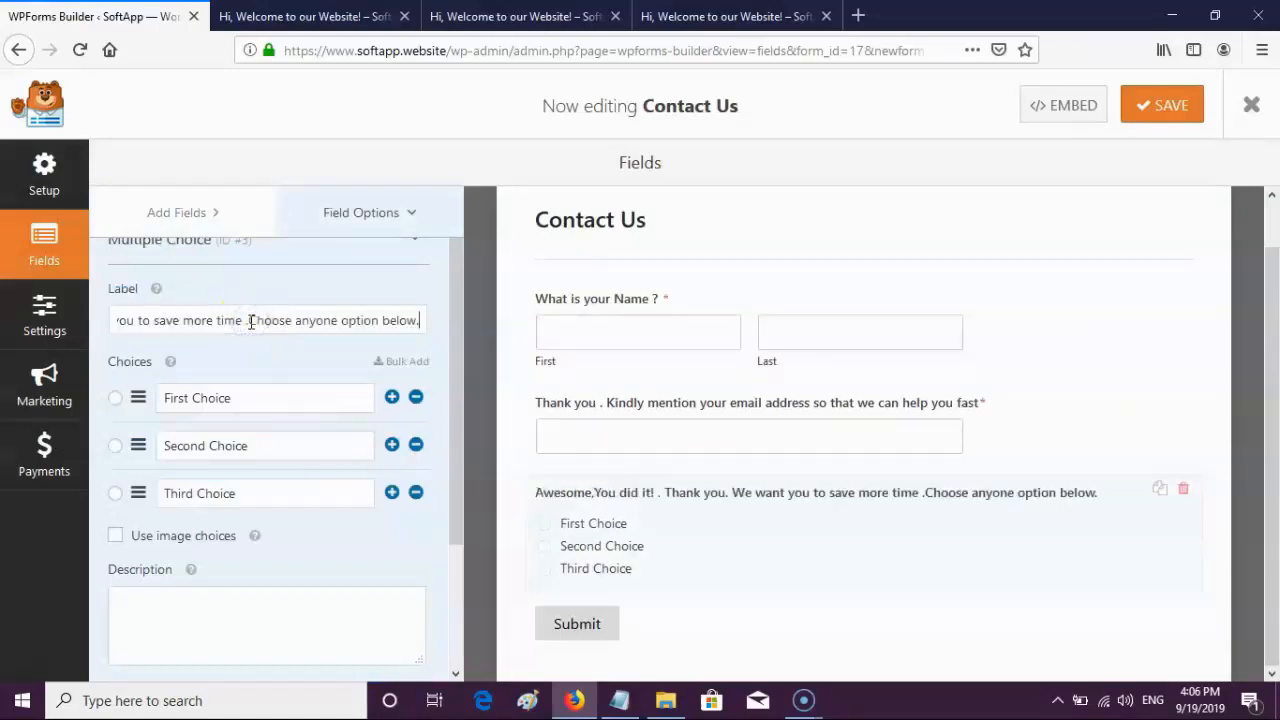
Rename the first two choices to Blogger and Youtuber, and remove the third choice
triple_click(249, 406)
text(B)
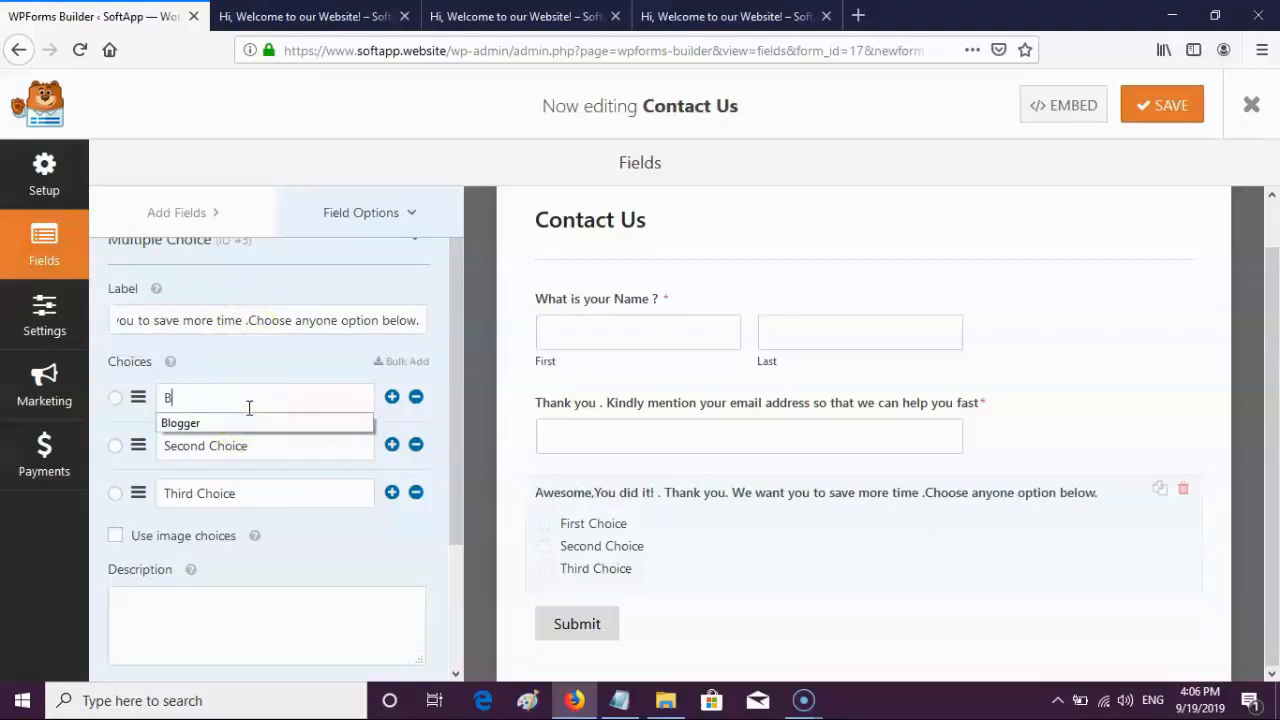
text(lo)
click(249, 423)
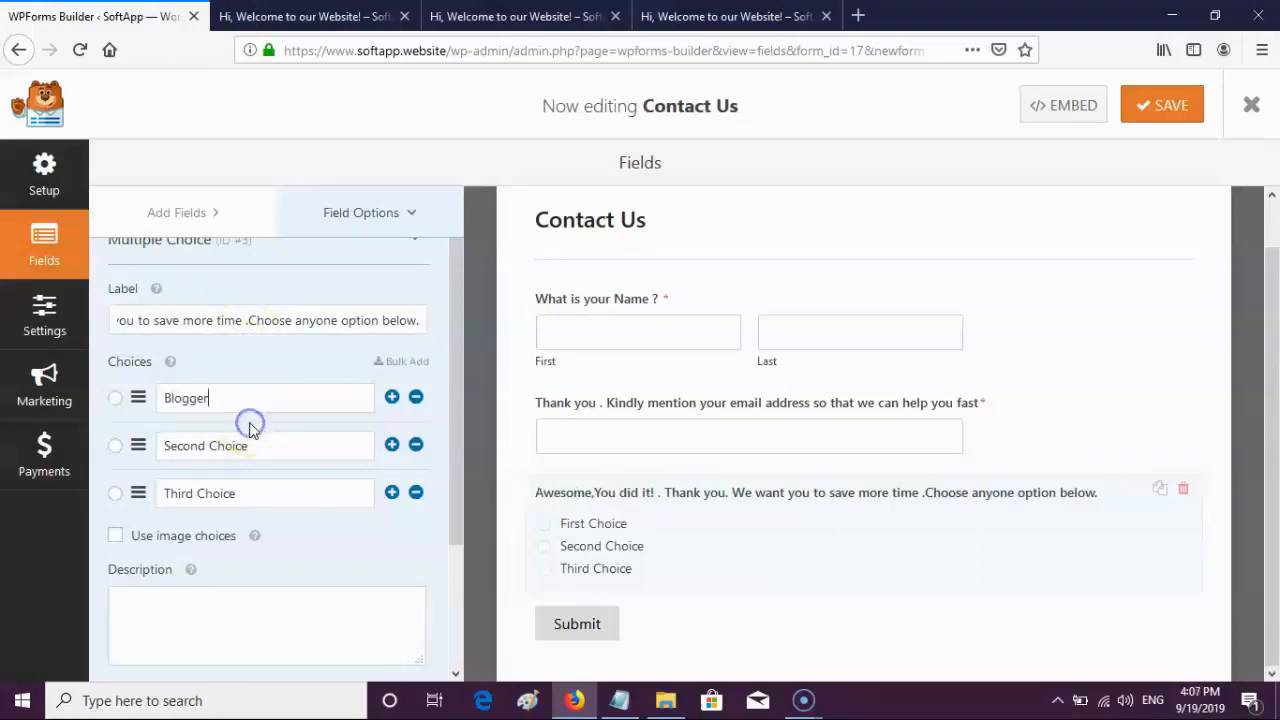
triple_click(243, 445)
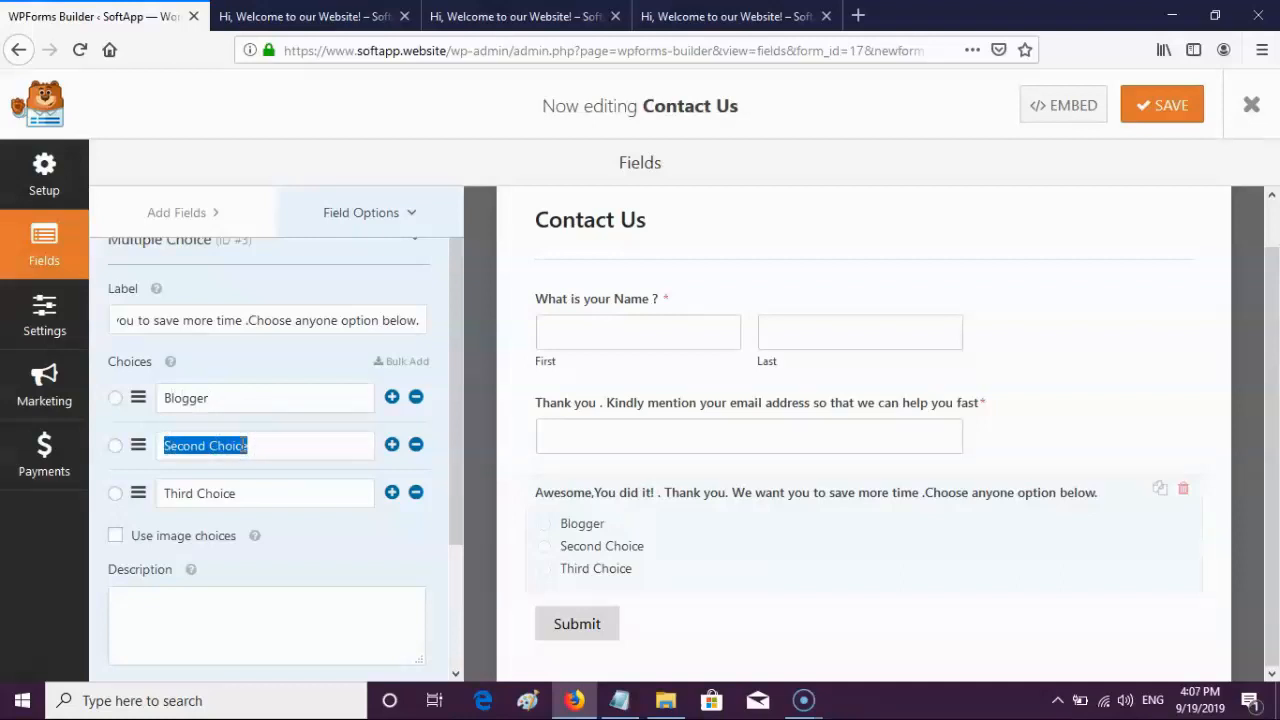
text(Y)
click(243, 466)
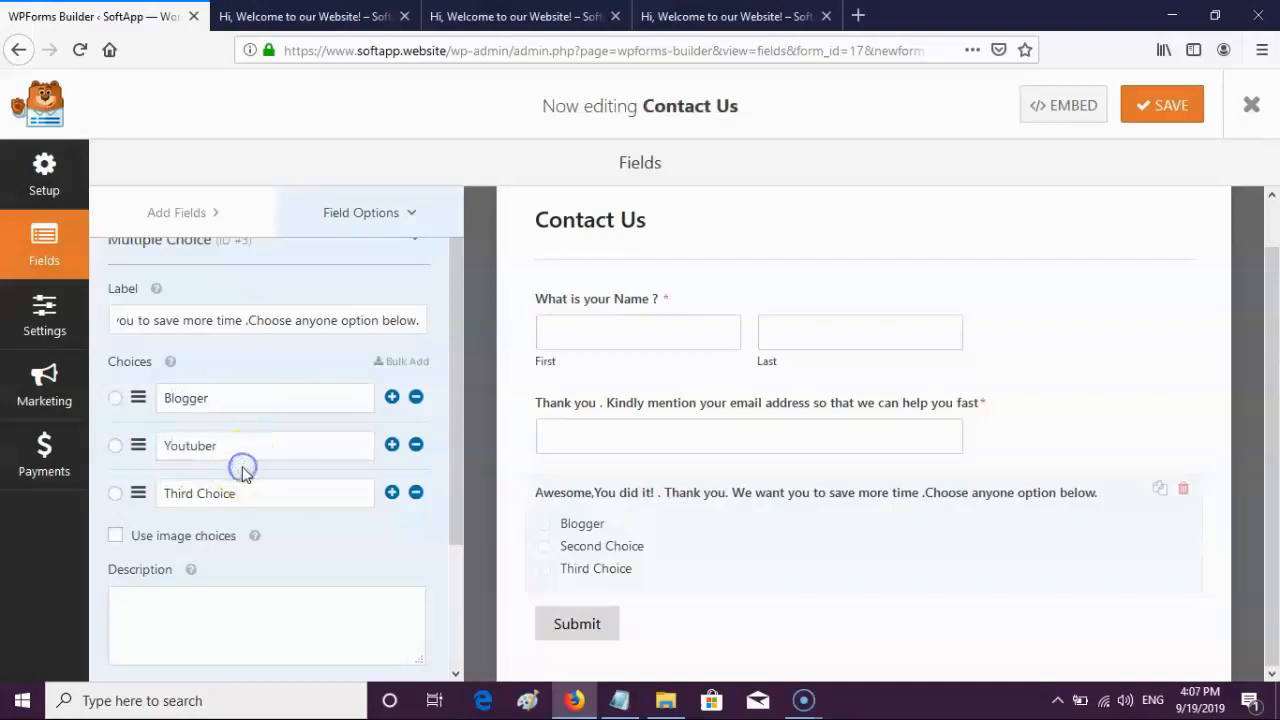
click(415, 494)
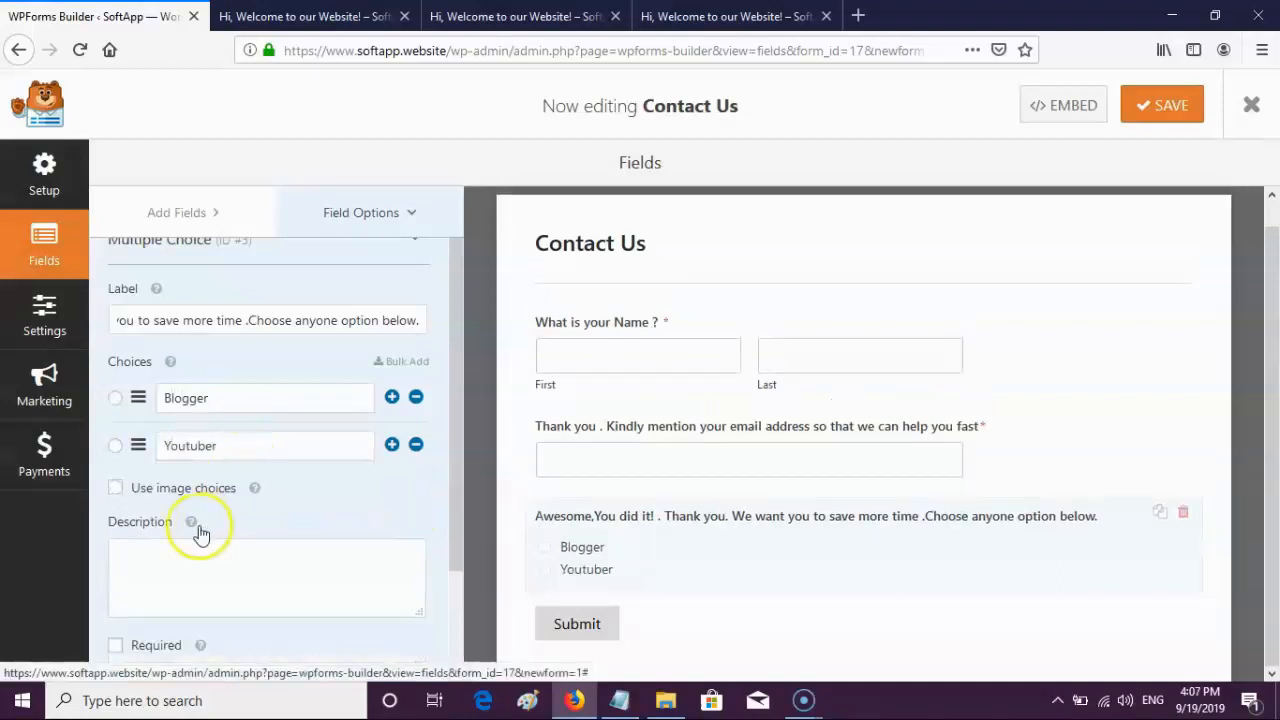
Enable image choices for the Multiple Choice field and use blogger.jpg from the media library for the Blogger choice
click(116, 489)
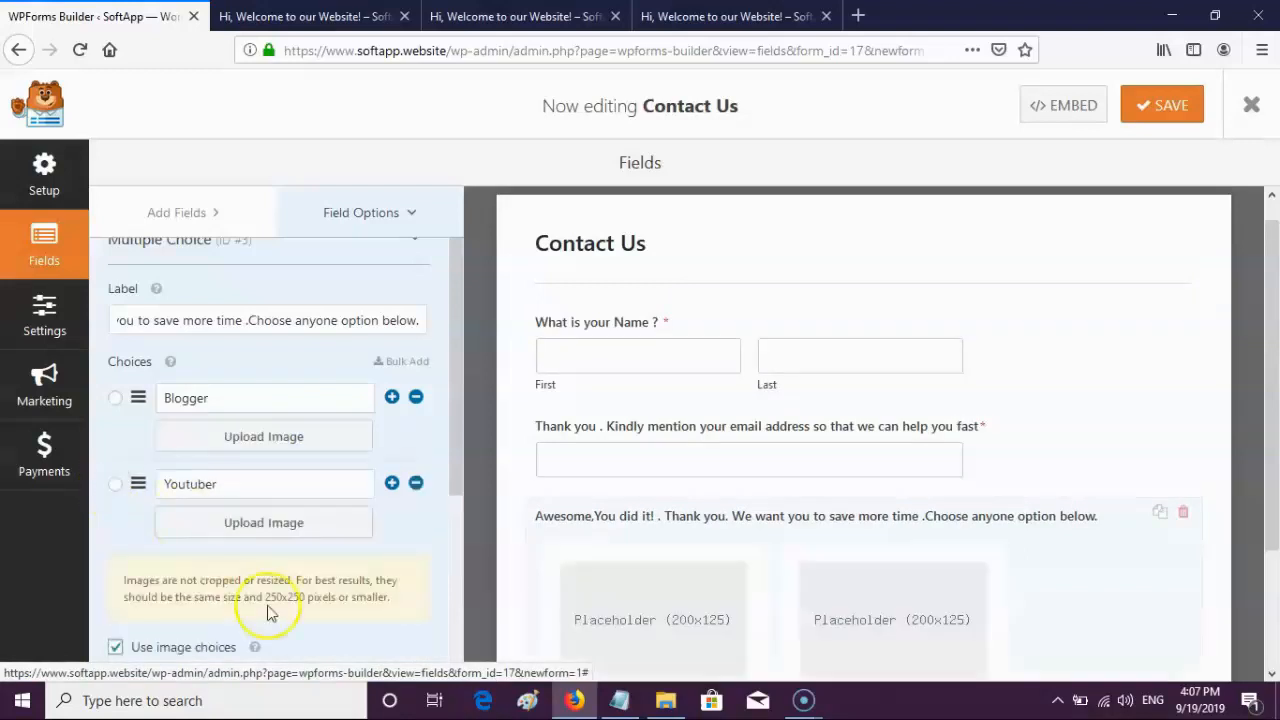
scroll(1049, 374, down, 2)
click(293, 434)
click(101, 291)
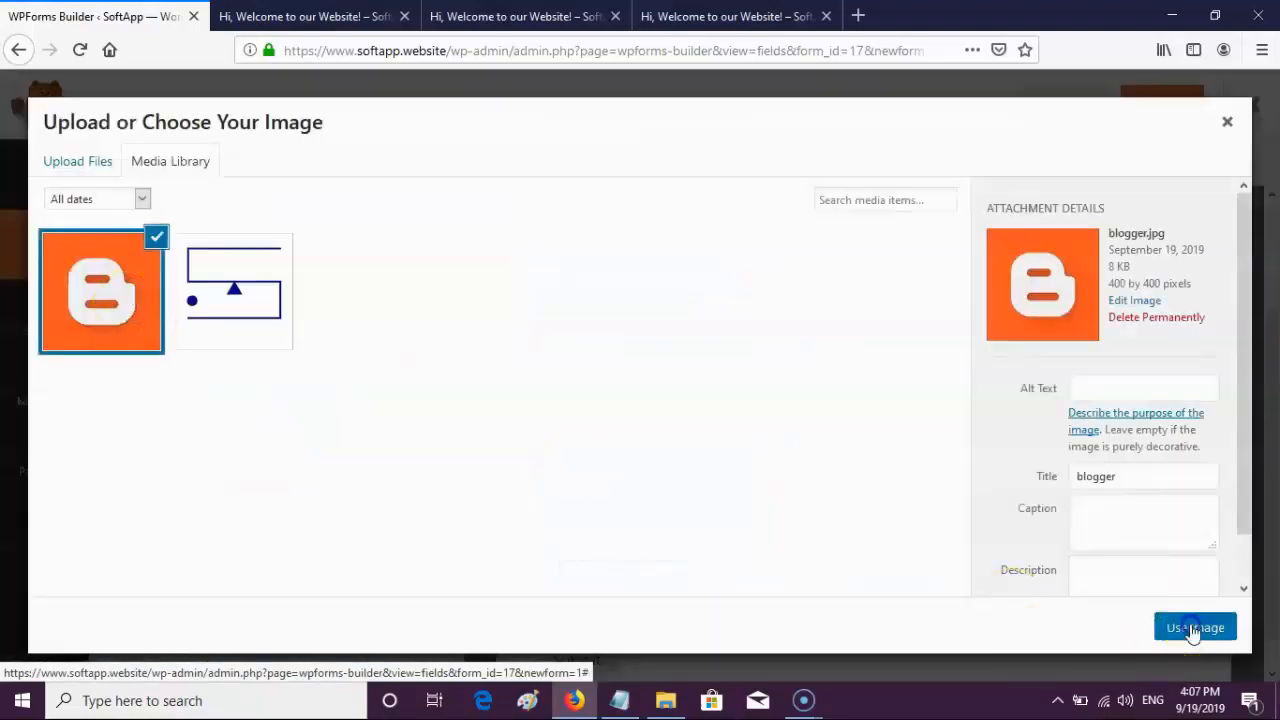
click(1192, 628)
Upload youtuber.png from the Downloads folder and use it as the Youtuber choice's image
click(288, 598)
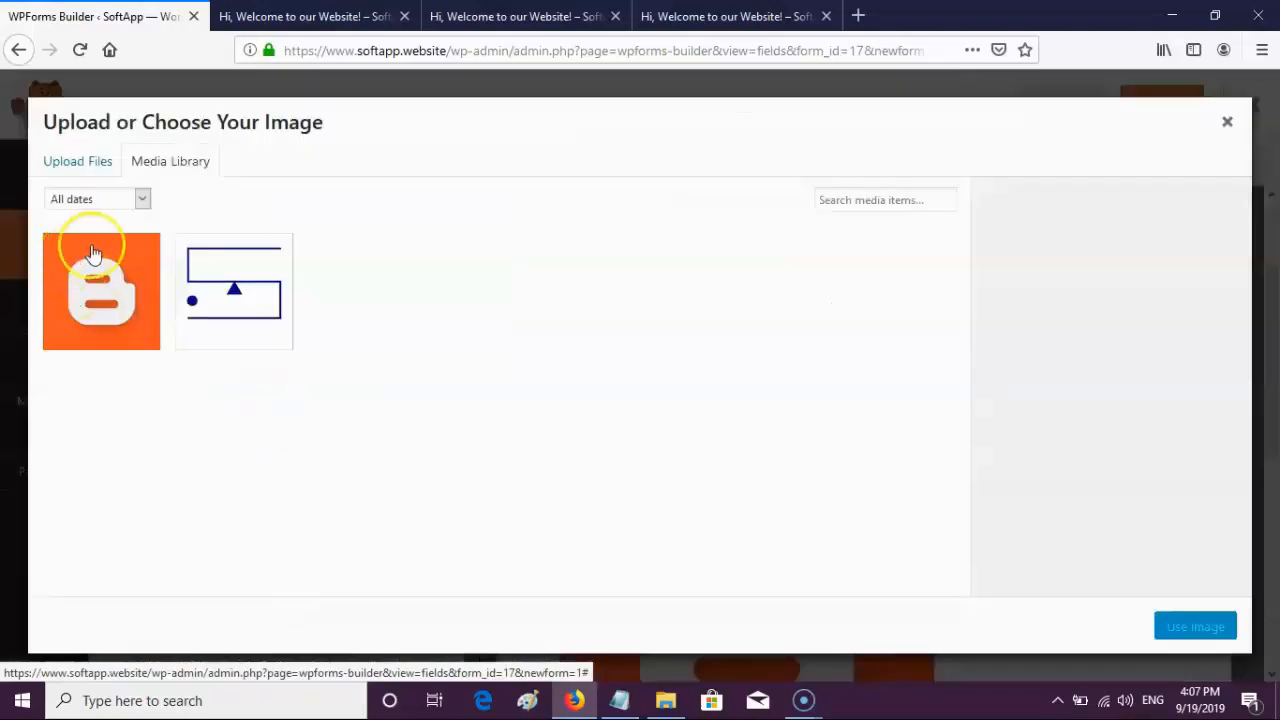
click(77, 161)
click(596, 392)
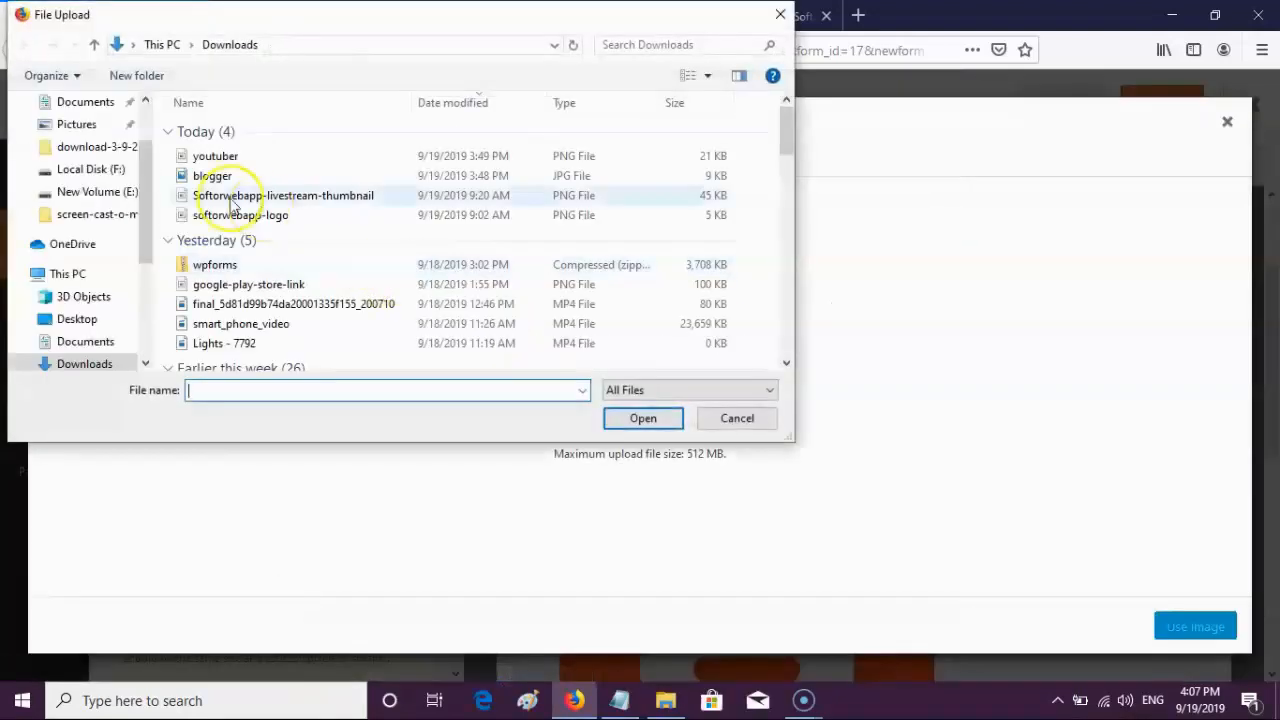
click(215, 156)
click(640, 418)
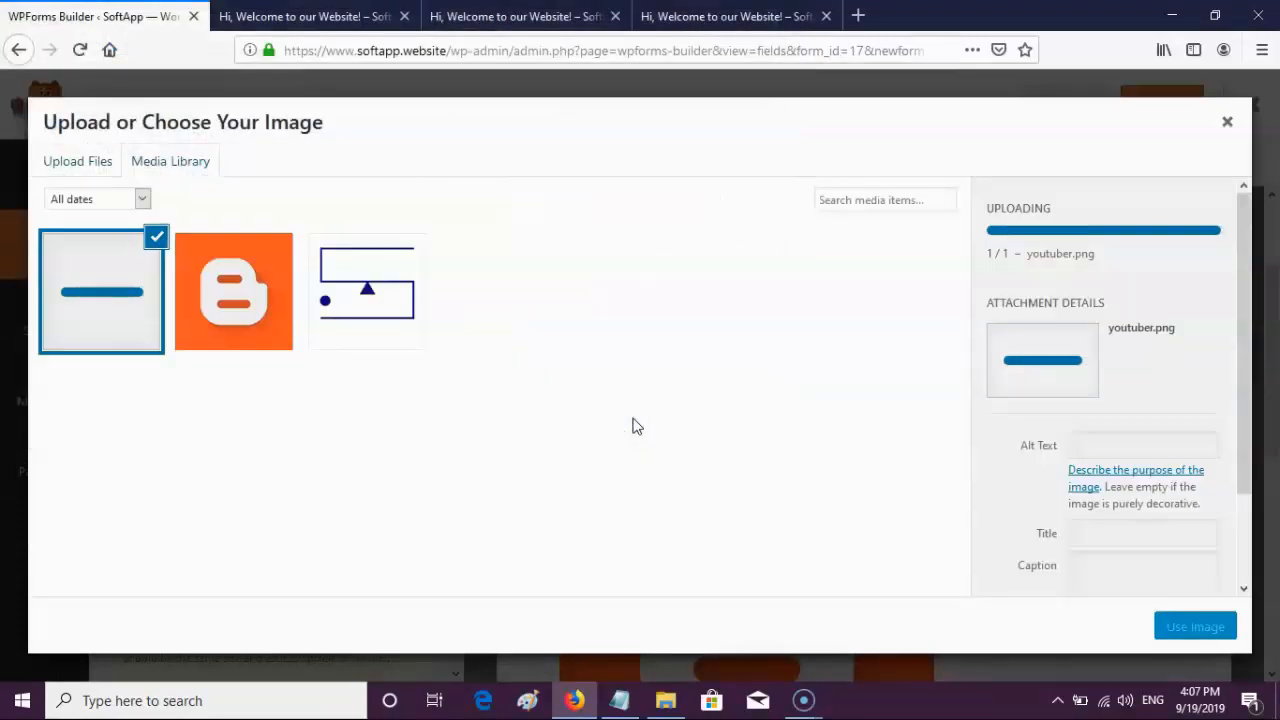
click(1171, 632)
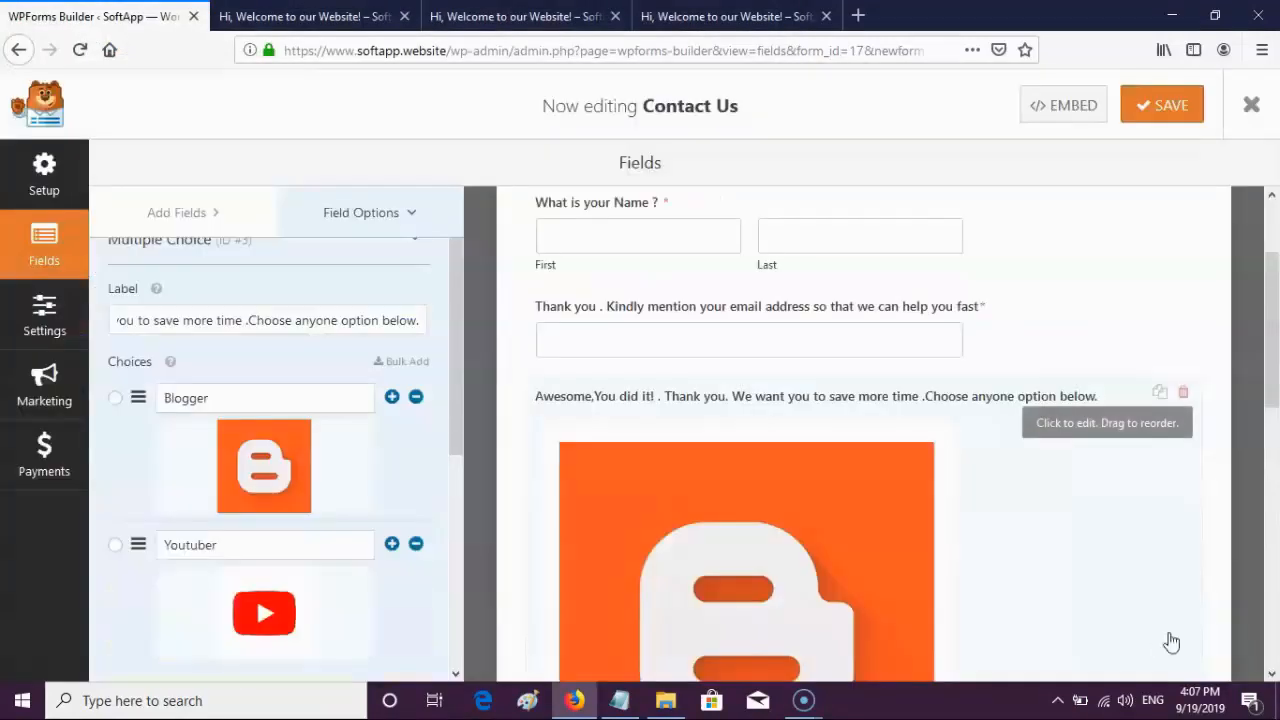
Make the Multiple Choice field required and save the form
drag(457, 401, 471, 568)
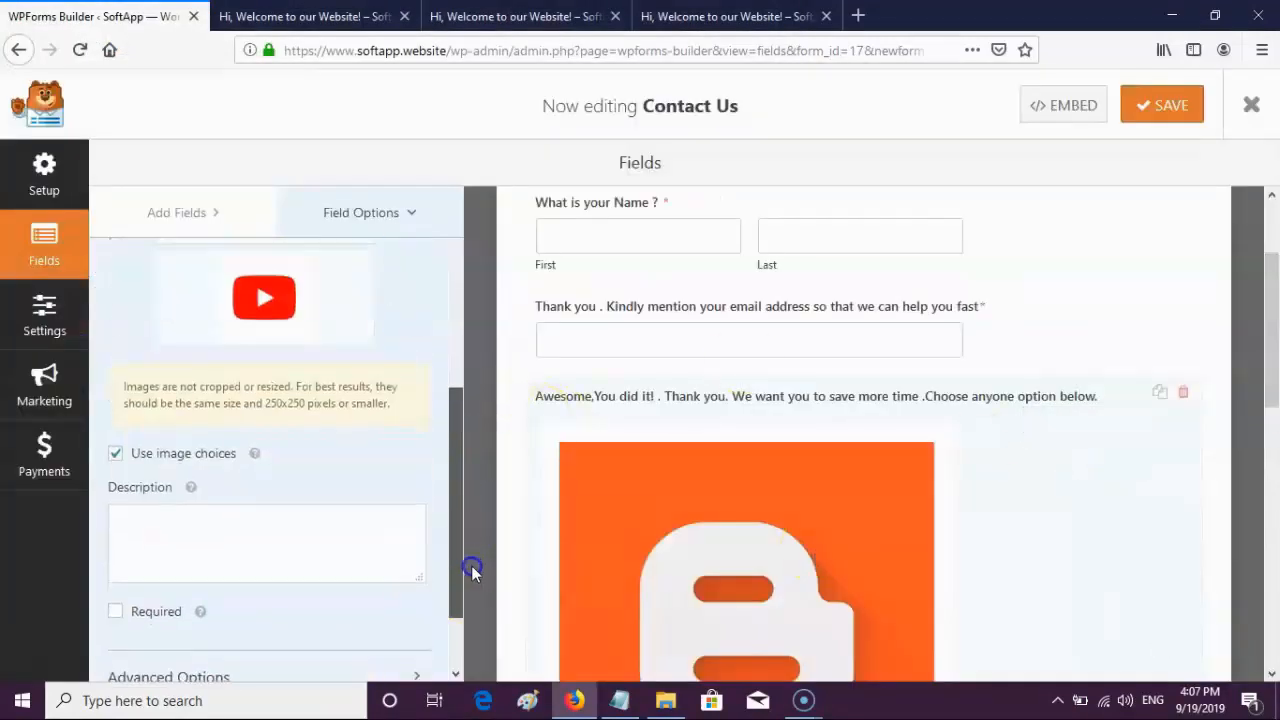
drag(457, 521, 457, 567)
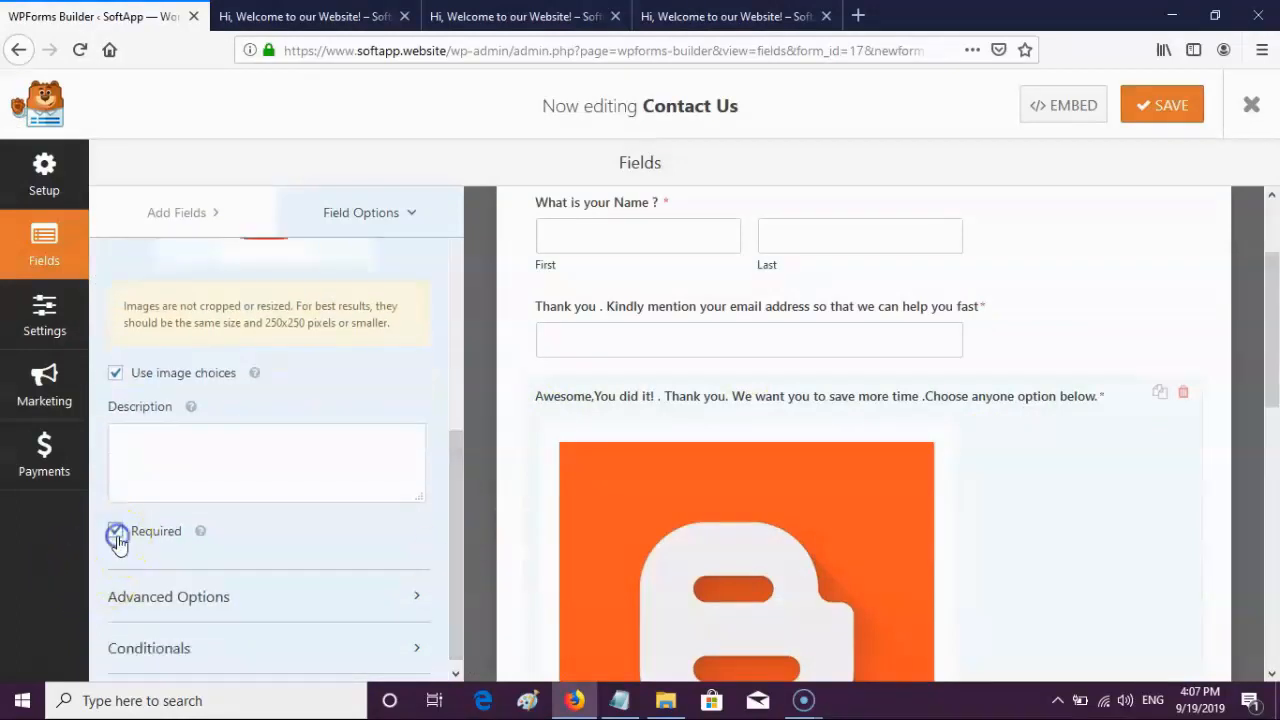
click(1150, 110)
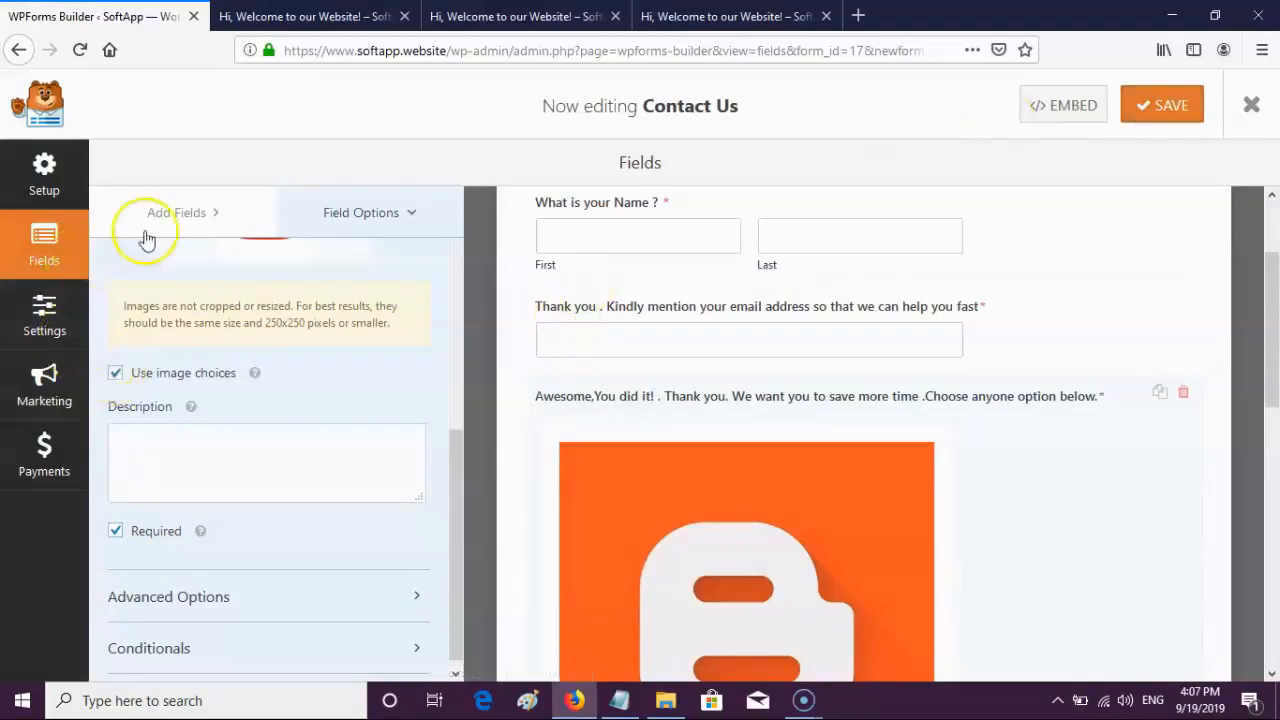
Add a Website / URL field to the Contact Us form
click(184, 217)
scroll(449, 309, up, 5)
scroll(457, 351, down, 3)
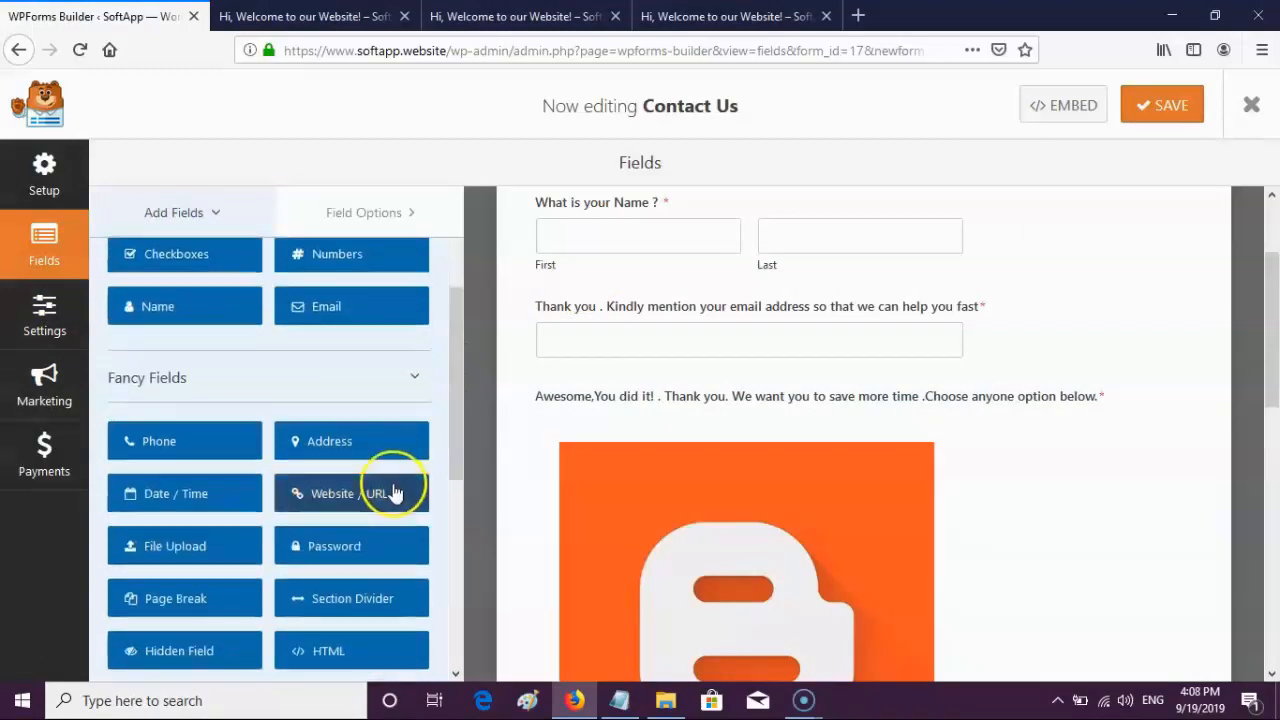
click(395, 493)
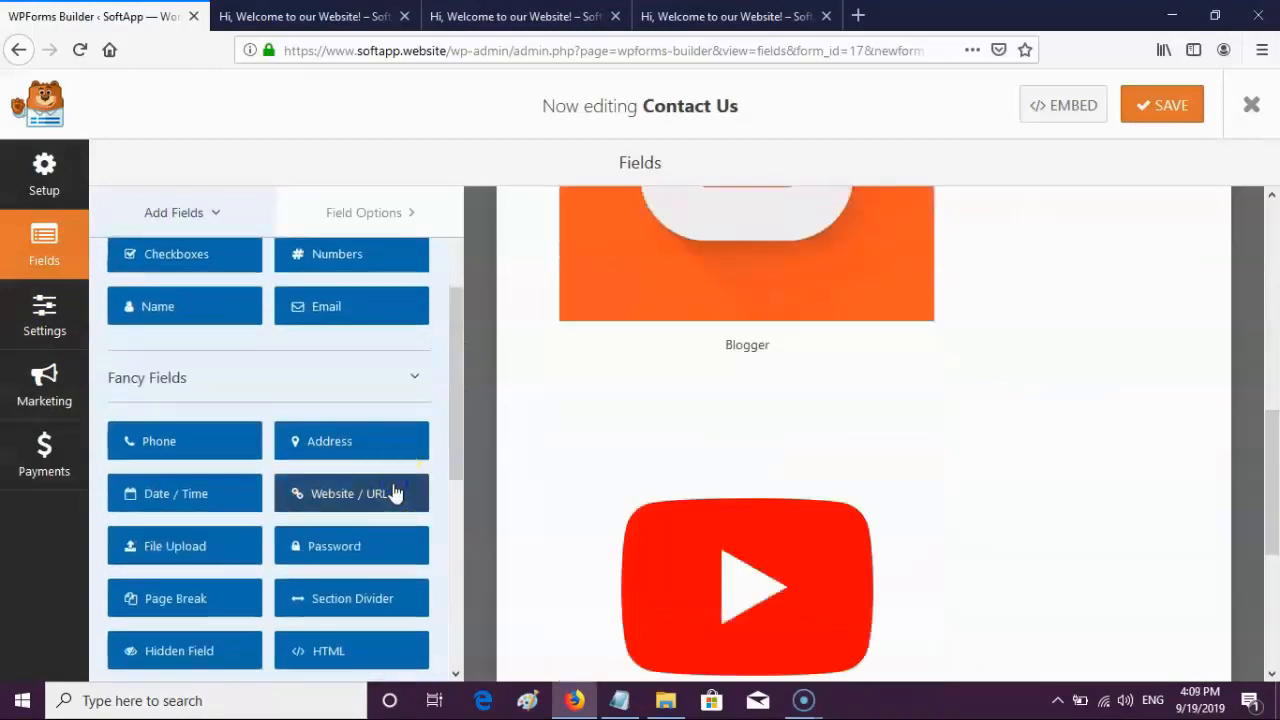
Label the new Website / URL field "Wow! We also do blogging . Ok Mention your Blog URL" and make it required
click(660, 555)
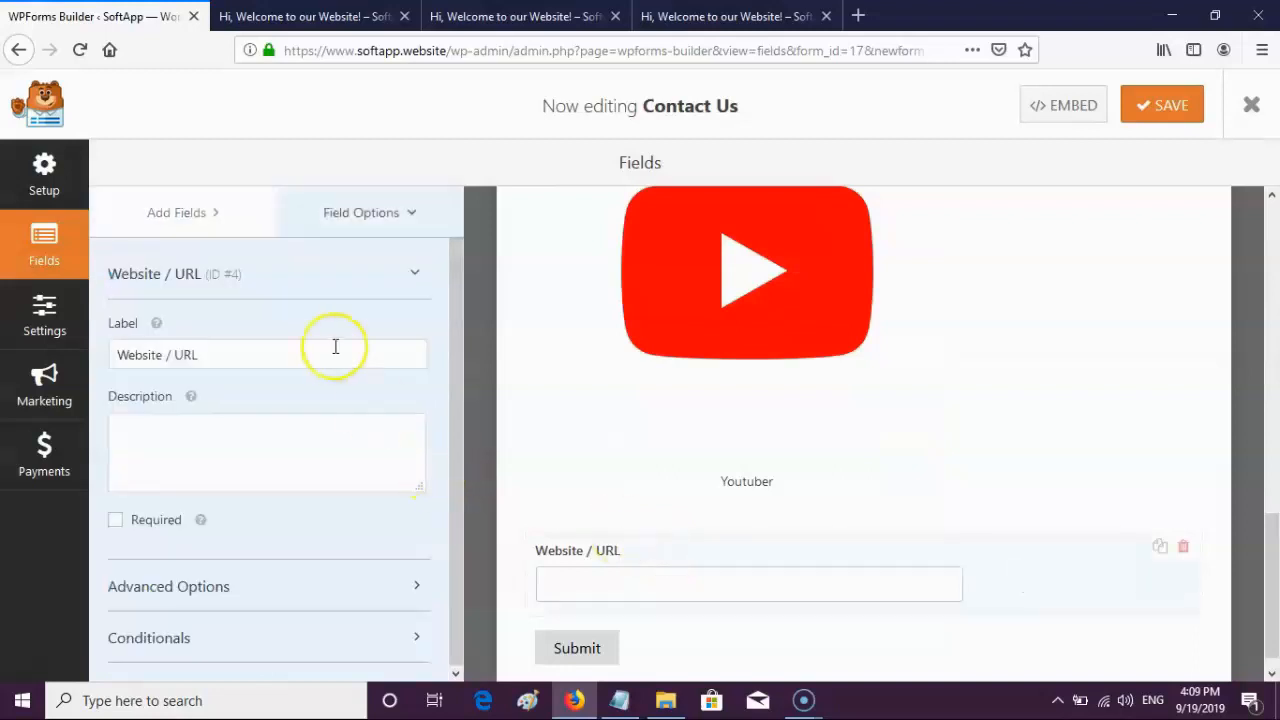
triple_click(316, 347)
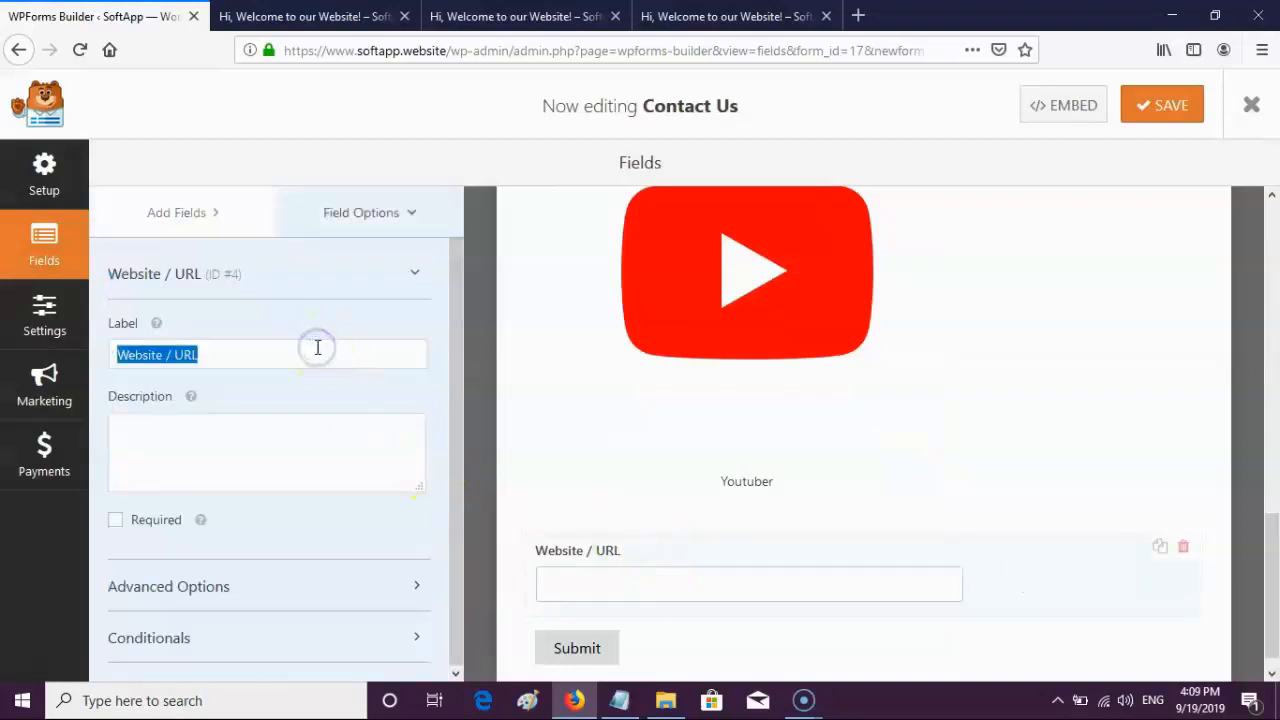
text(Wow! We also do blogging . Ok Mention your Blog URL)
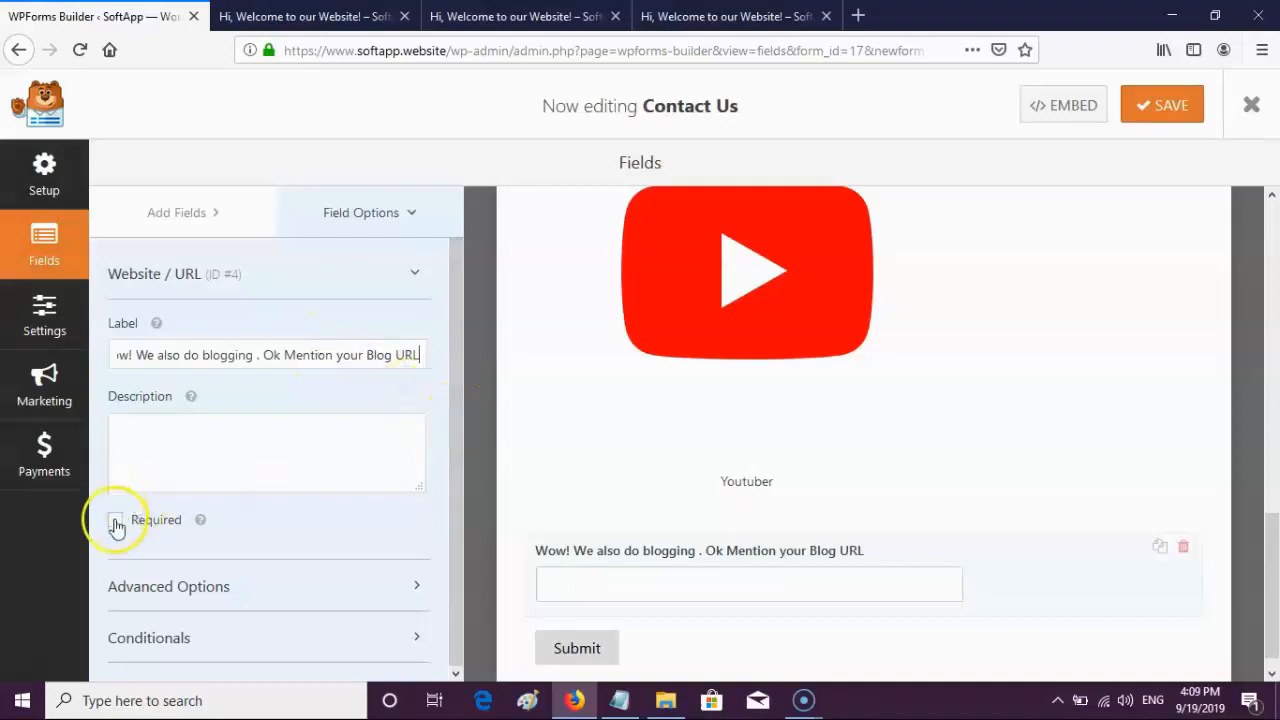
Enable conditional logic to show the blog URL field if the image-choice question is Blogger, and save the form
click(175, 641)
drag(454, 562, 456, 633)
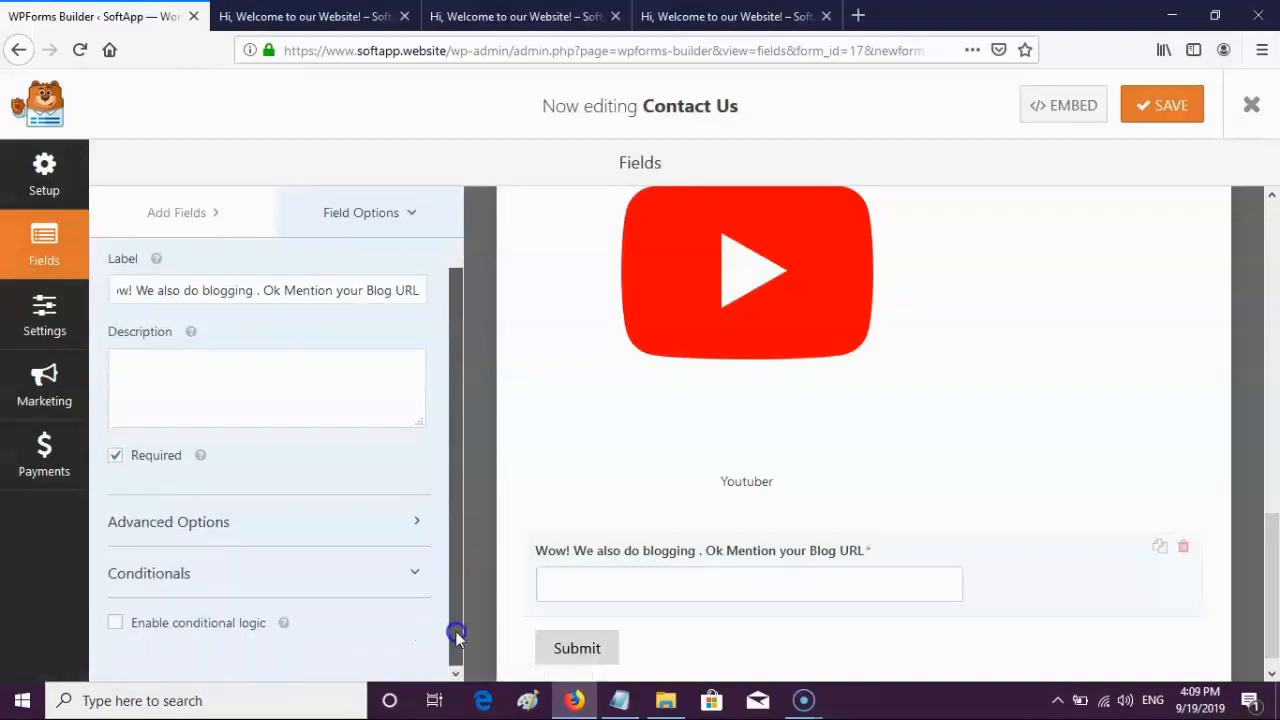
click(114, 623)
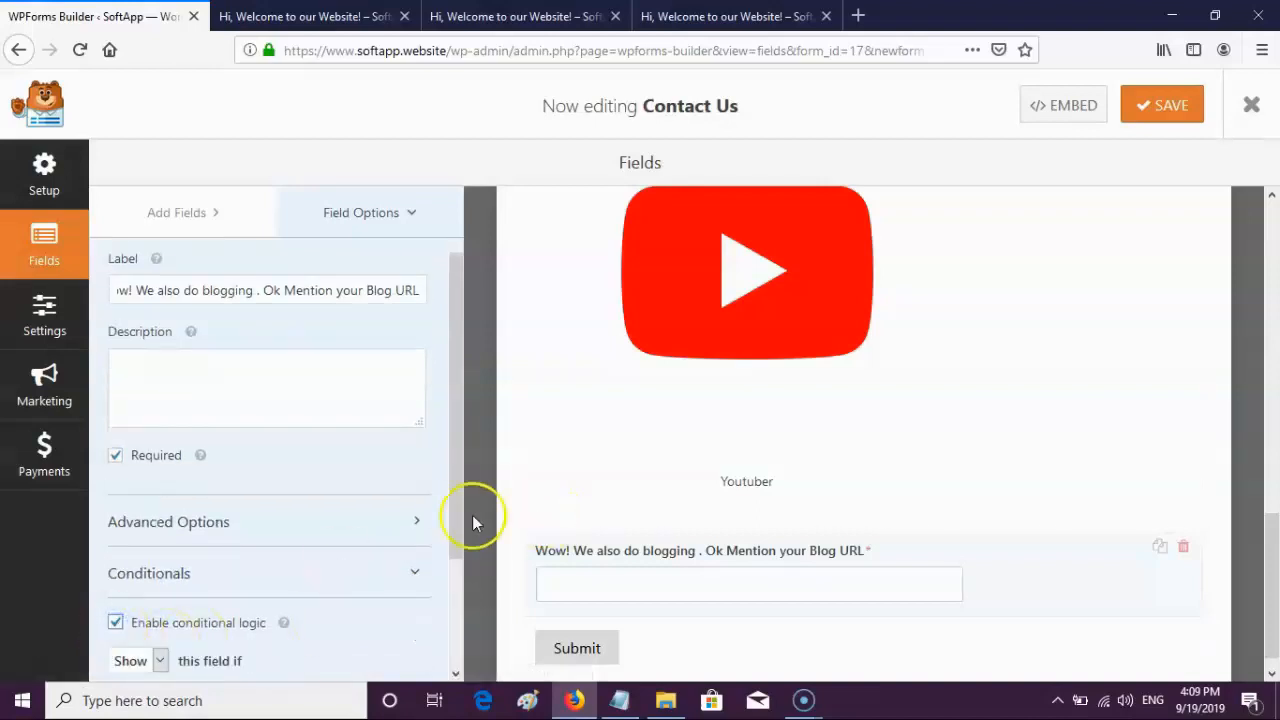
drag(456, 520, 457, 634)
click(203, 547)
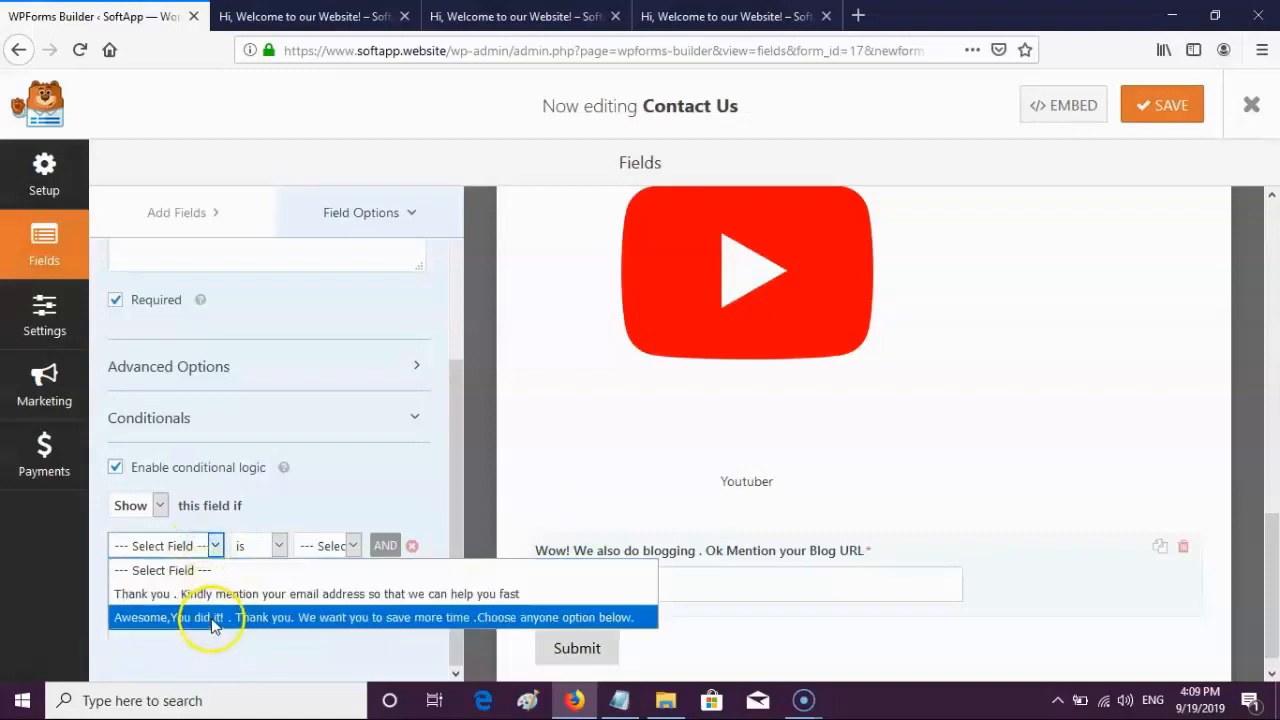
click(210, 615)
click(350, 555)
click(337, 594)
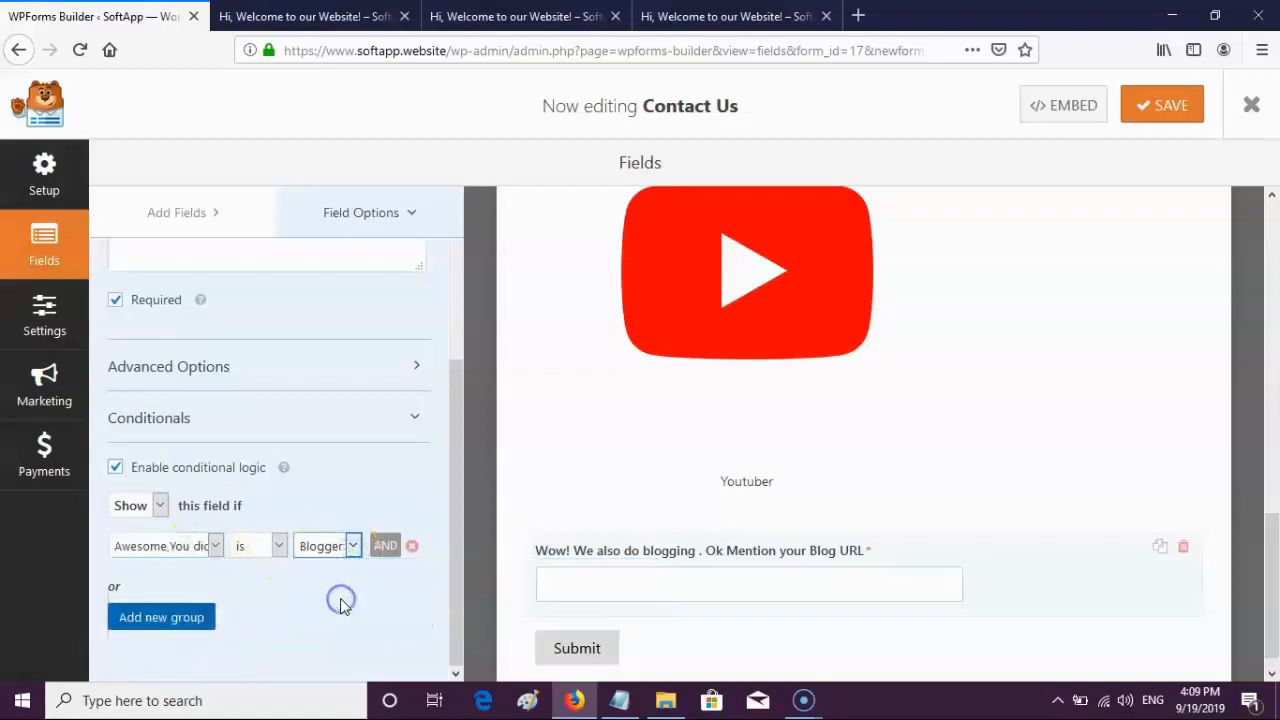
click(1166, 112)
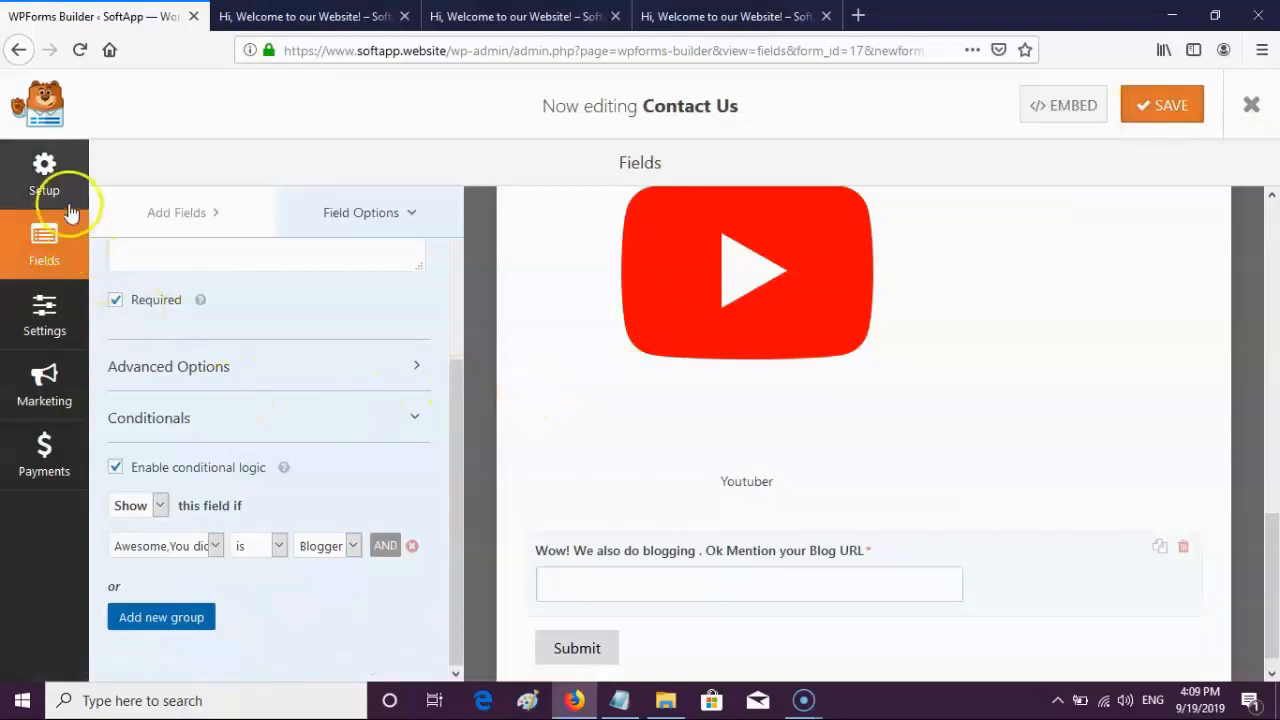
Add another required Website / URL field at the form's end, labelled "Nice. Just Copy and Paste your Youtube URL here."
click(172, 216)
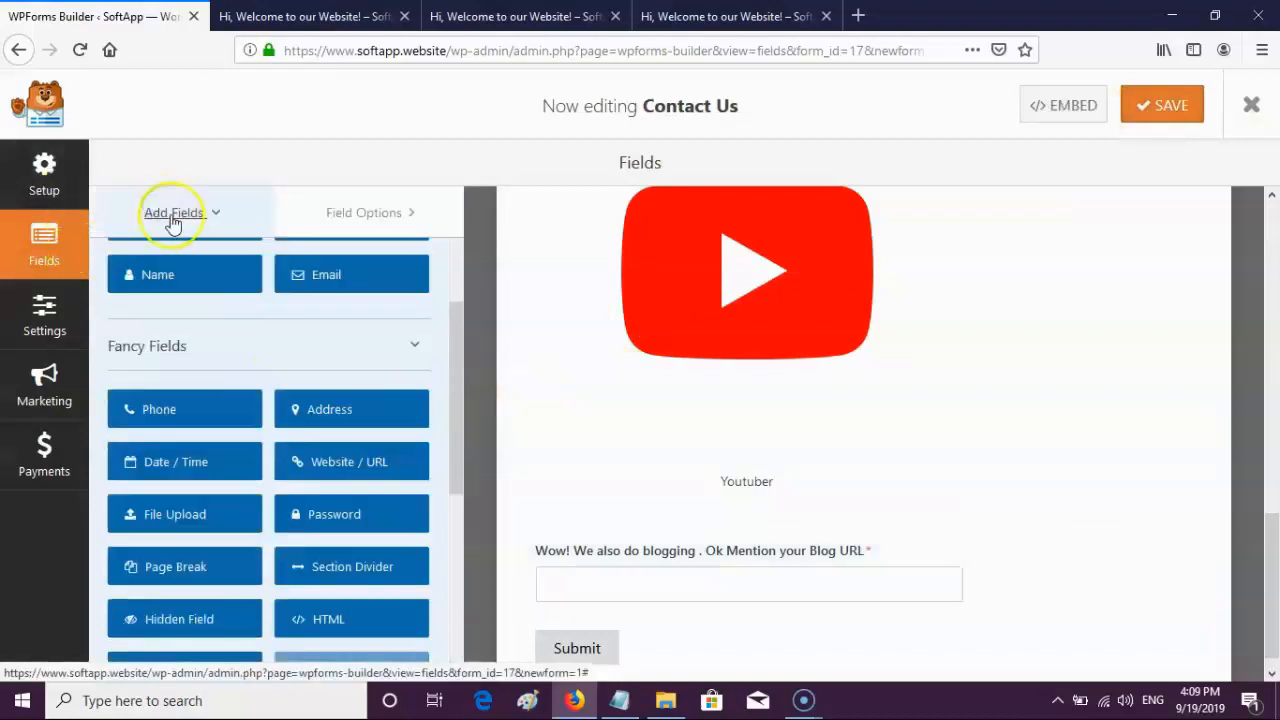
click(358, 474)
click(660, 585)
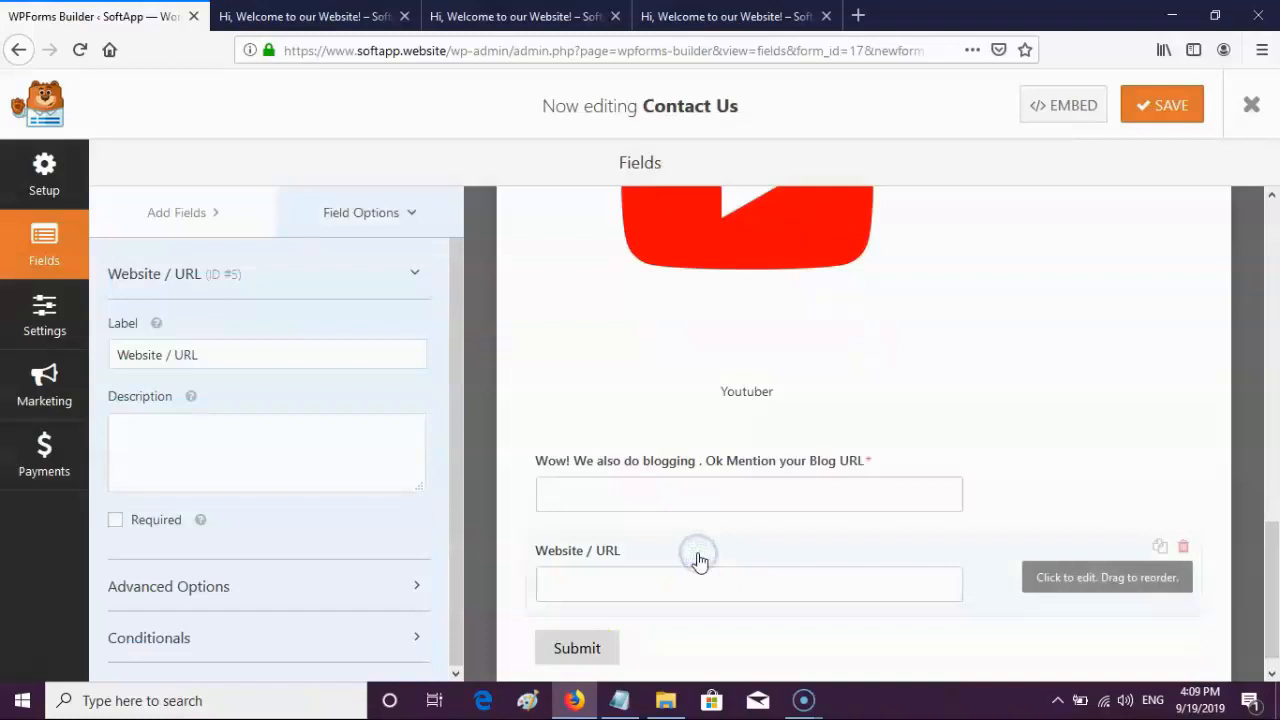
triple_click(301, 348)
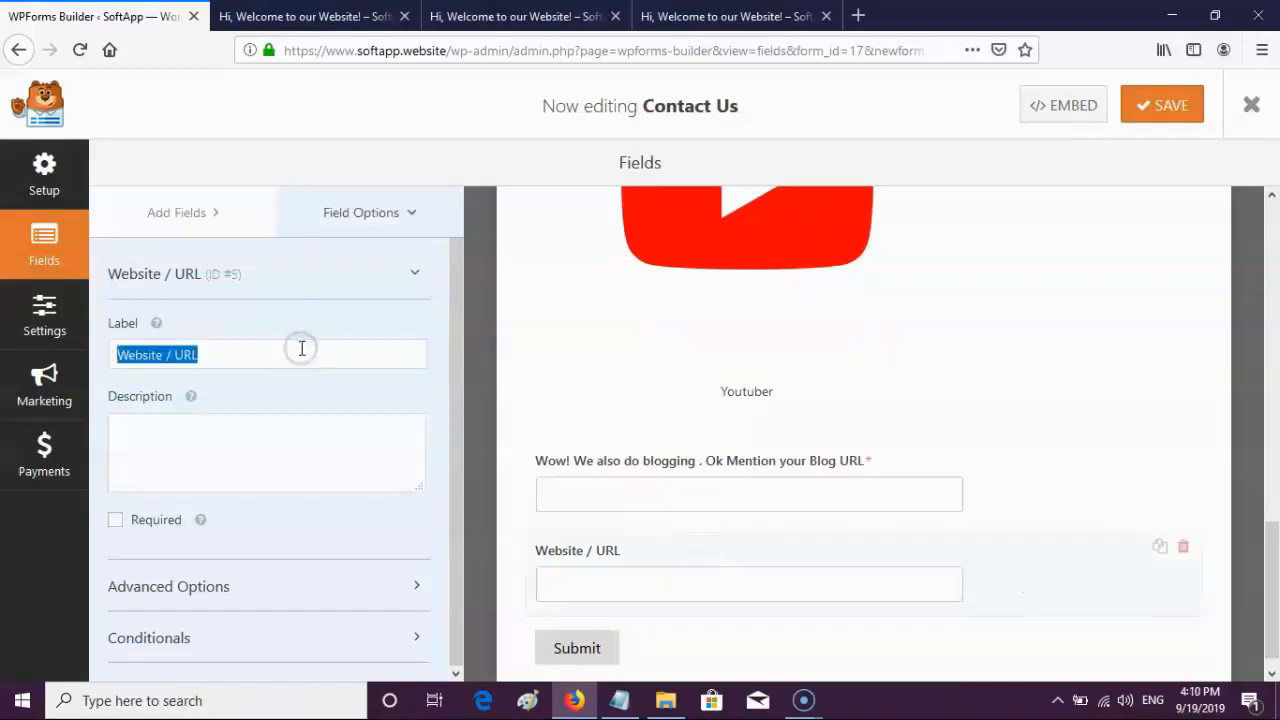
text(Nice. Just Copy and Paste your Youtube URL here.)
click(116, 520)
Enable conditional logic to show the Youtube URL field if the image-choice question is Youtuber, and save the form
click(290, 637)
scroll(450, 600, down, 1)
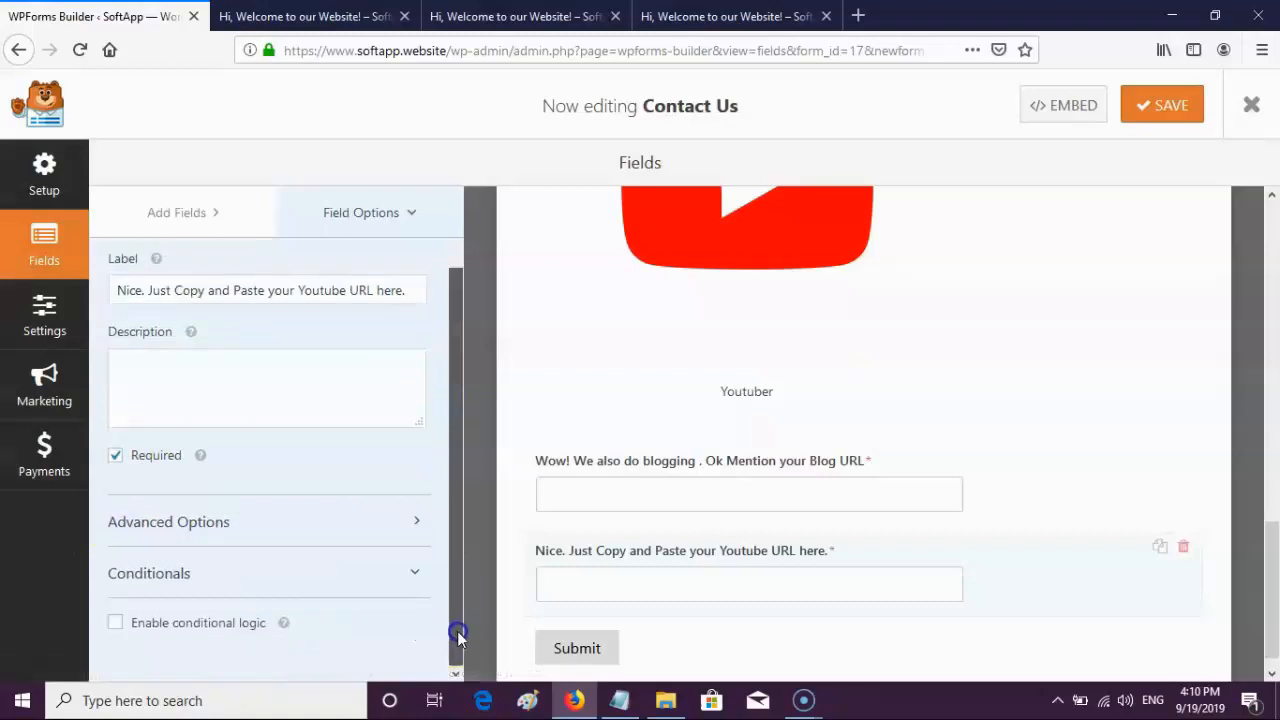
click(116, 622)
scroll(457, 523, down, 2)
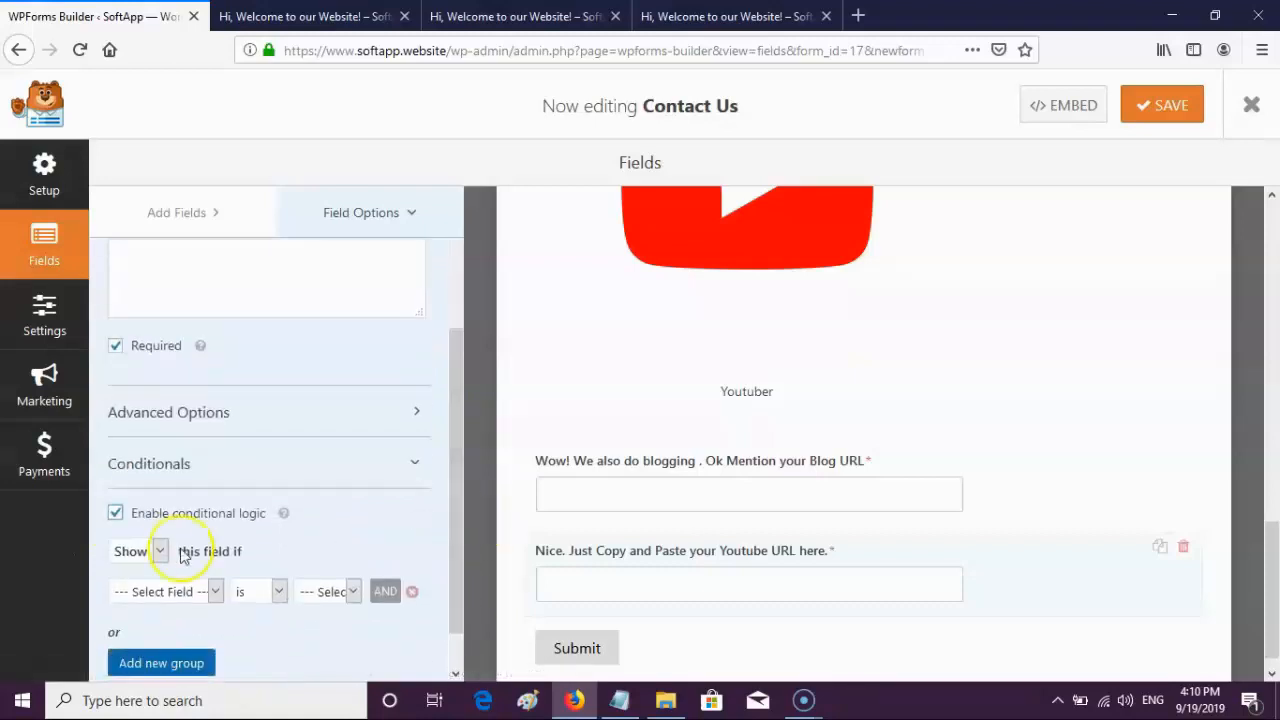
click(199, 597)
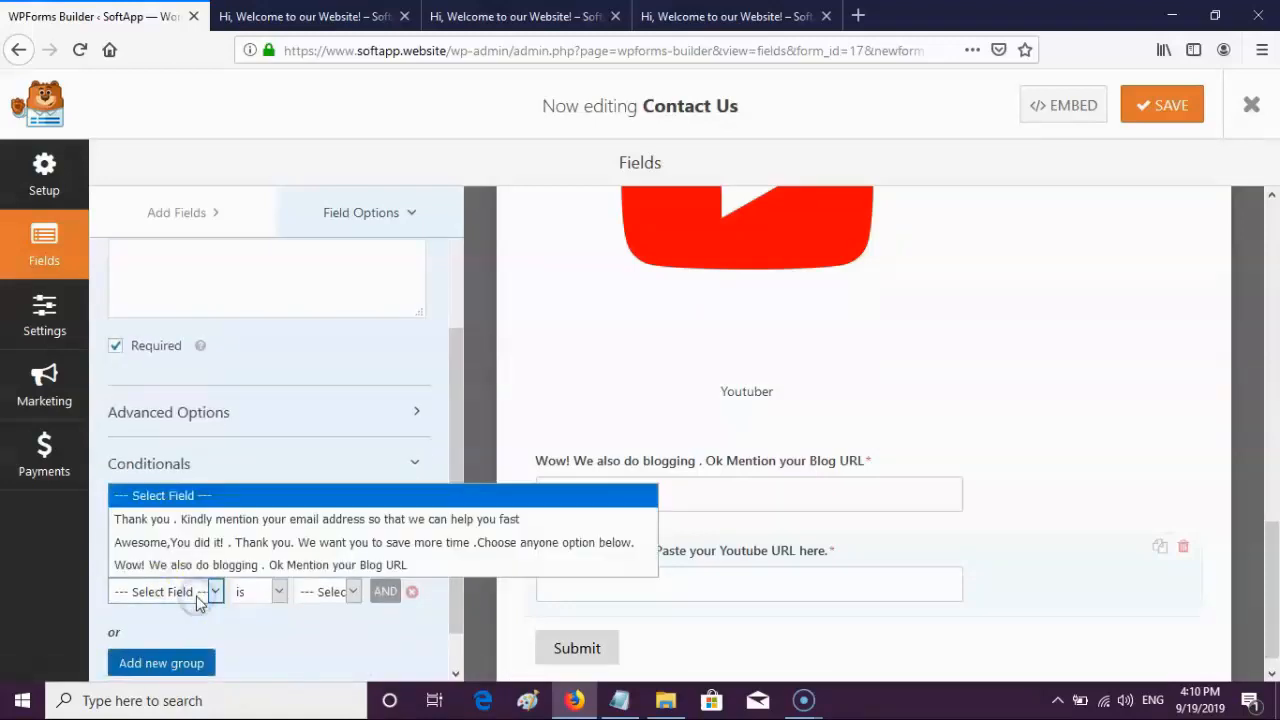
click(214, 540)
click(350, 592)
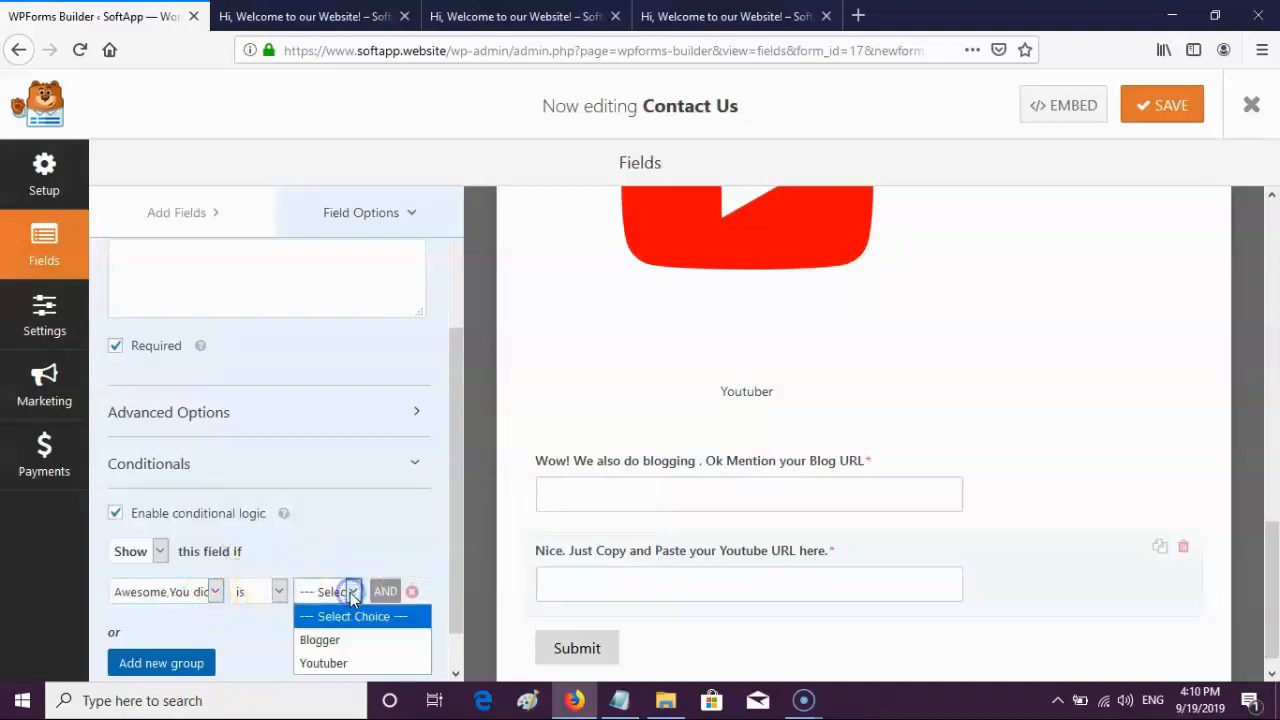
click(333, 666)
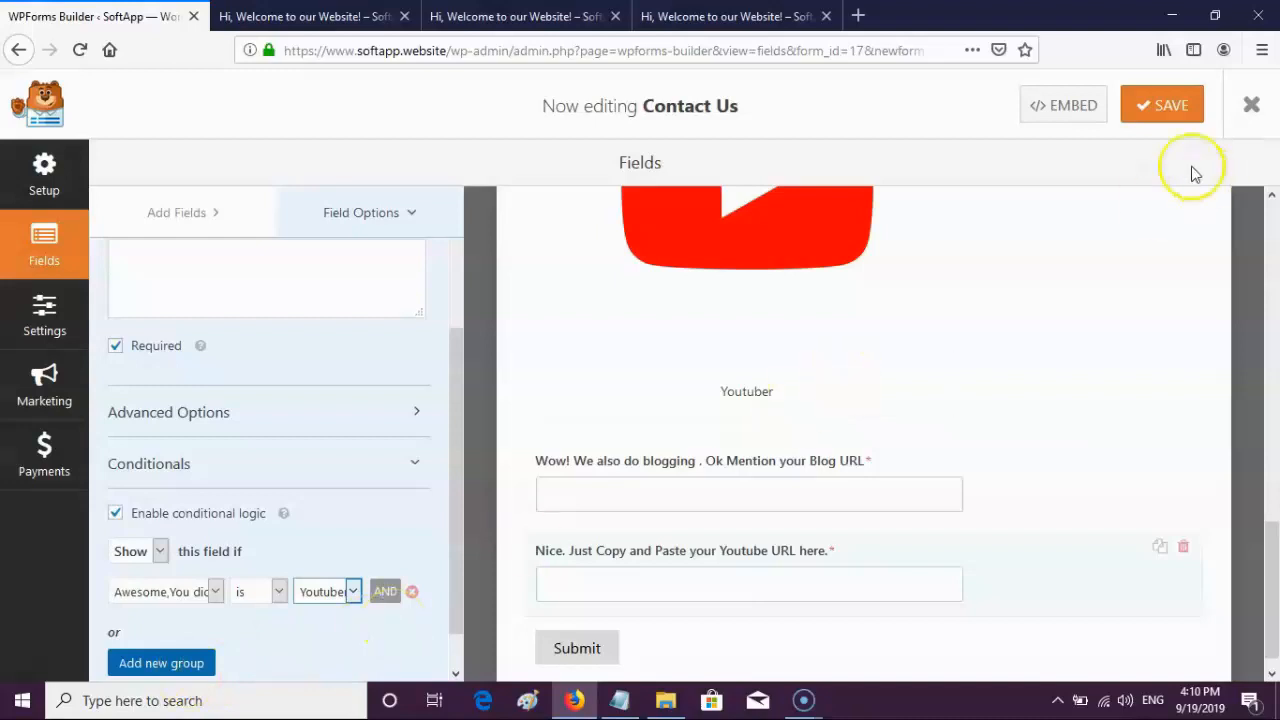
click(1160, 114)
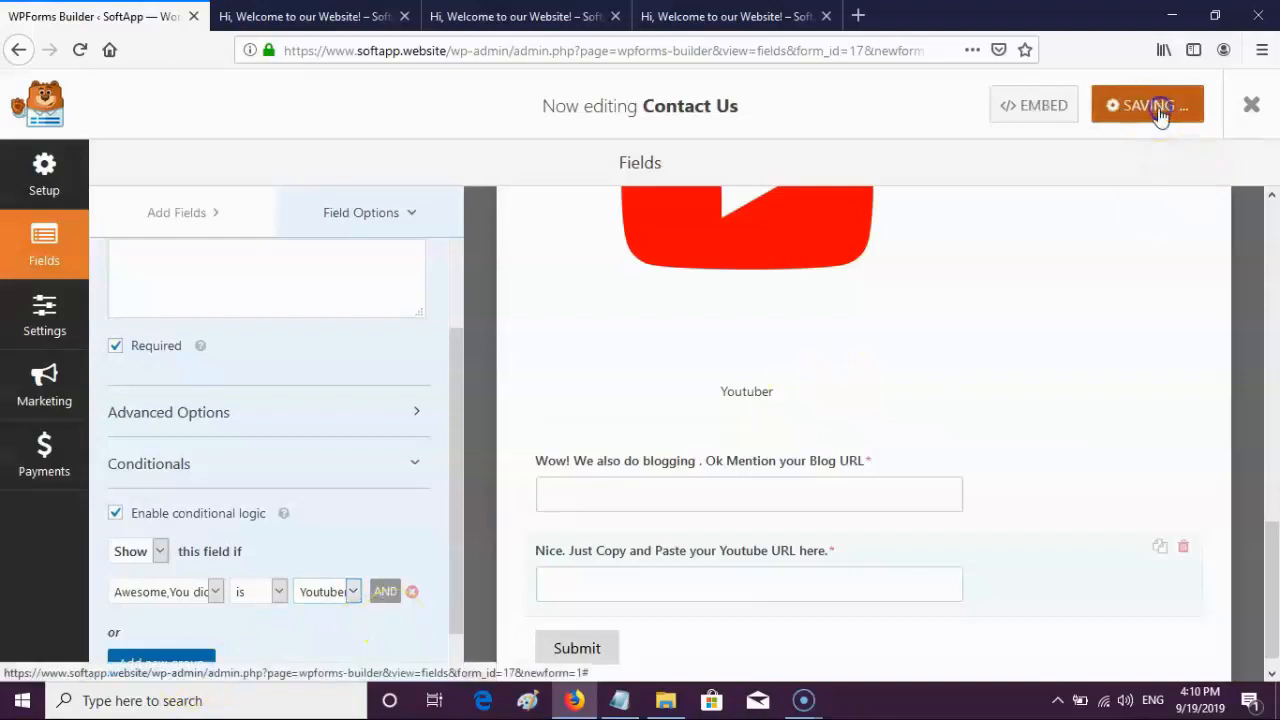
click(454, 644)
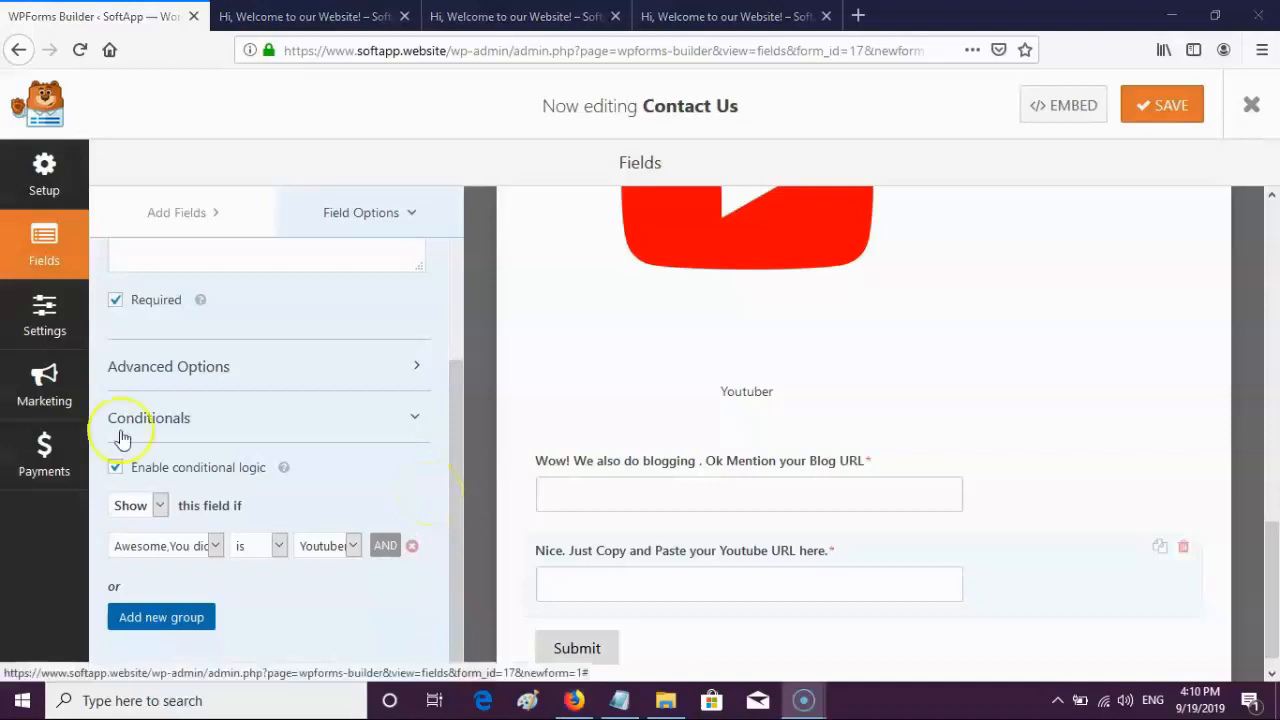
Set the confirmation message to "That's all friend. We will get back to you ASAP. Oh! It's Evening Time.We Think You Can Have Some Tea. Thank you." and save
click(45, 338)
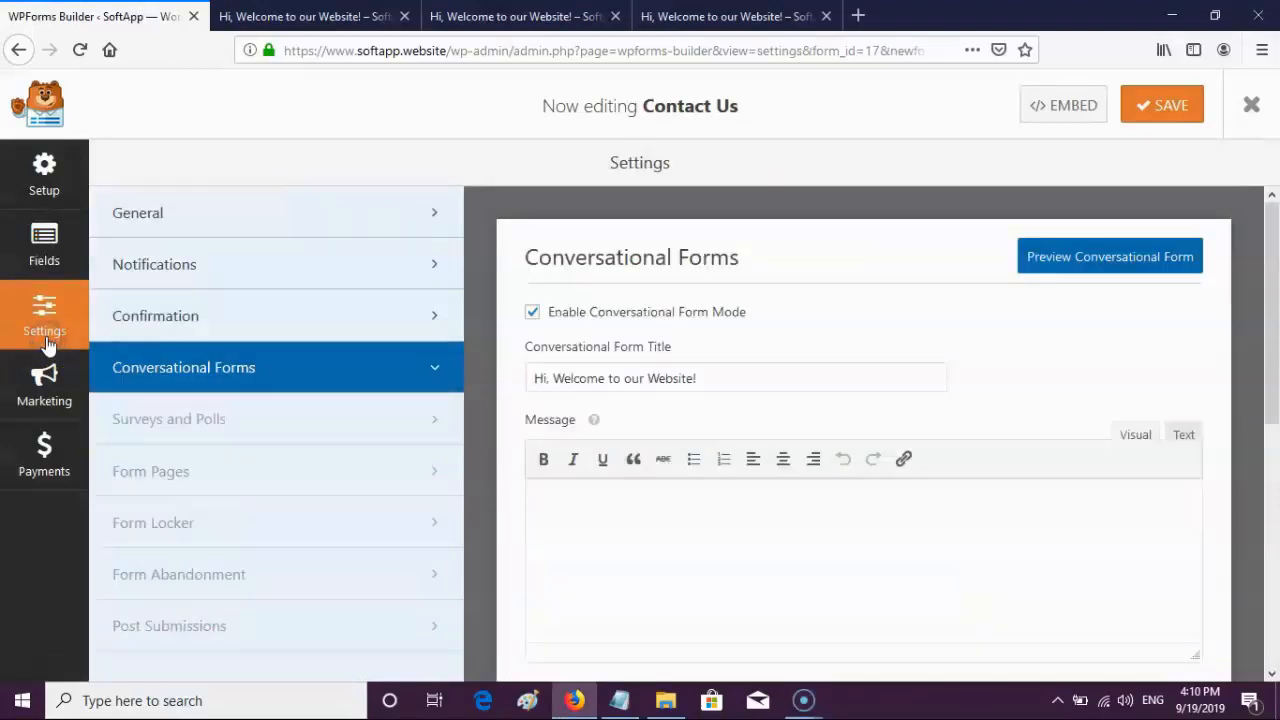
click(322, 325)
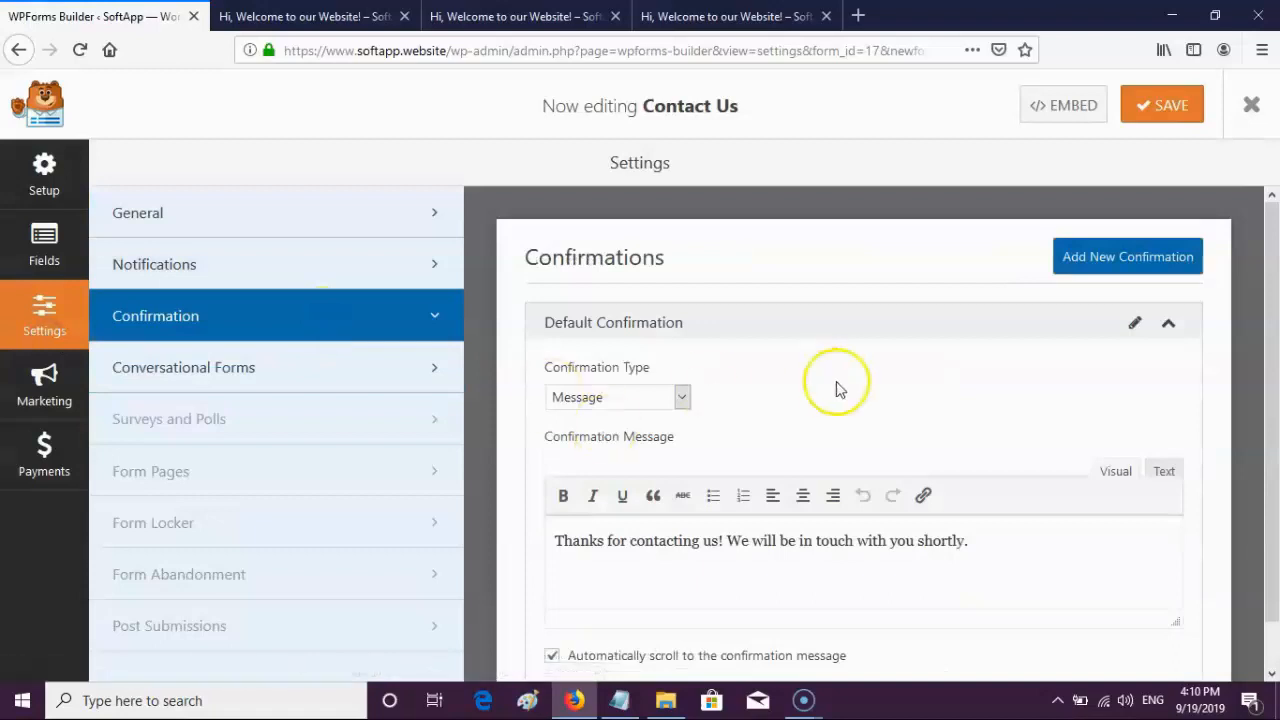
scroll(1258, 314, down, 1)
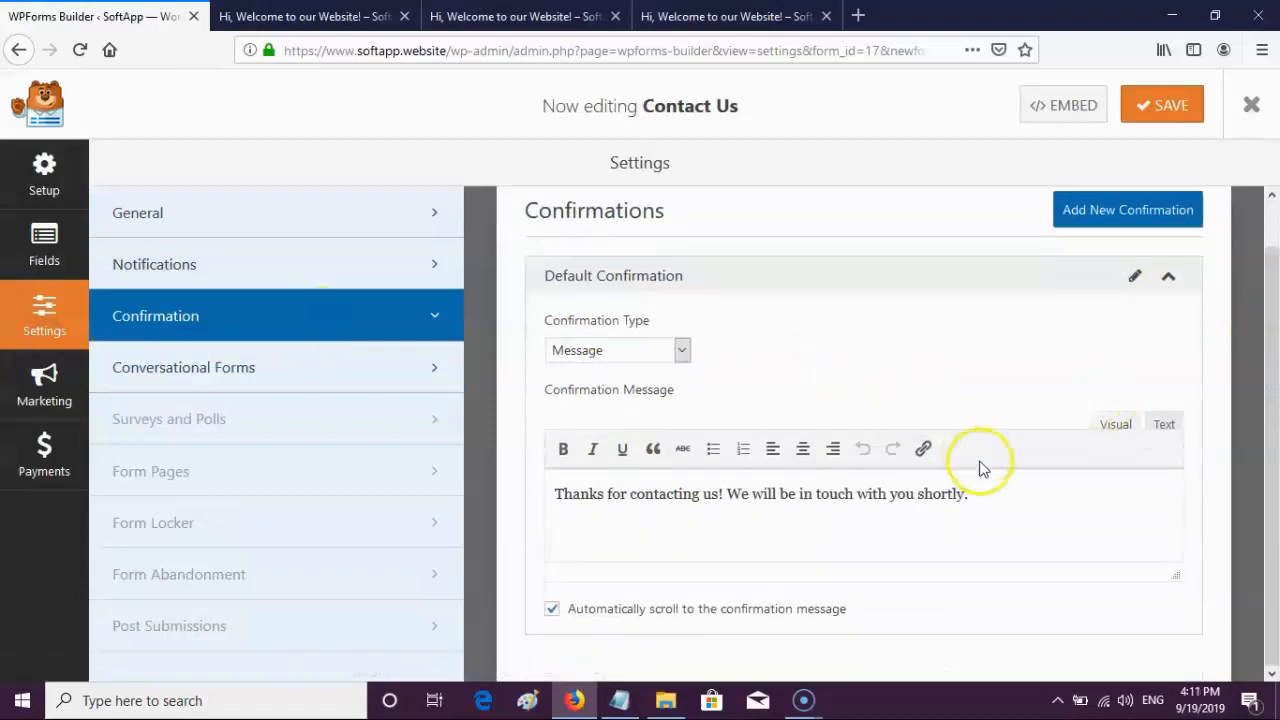
triple_click(997, 493)
text(That's all friend. We will get back to you ASAP. Oh! It's Evening Time.We Think You Can Have Some Tea. Thank you.)
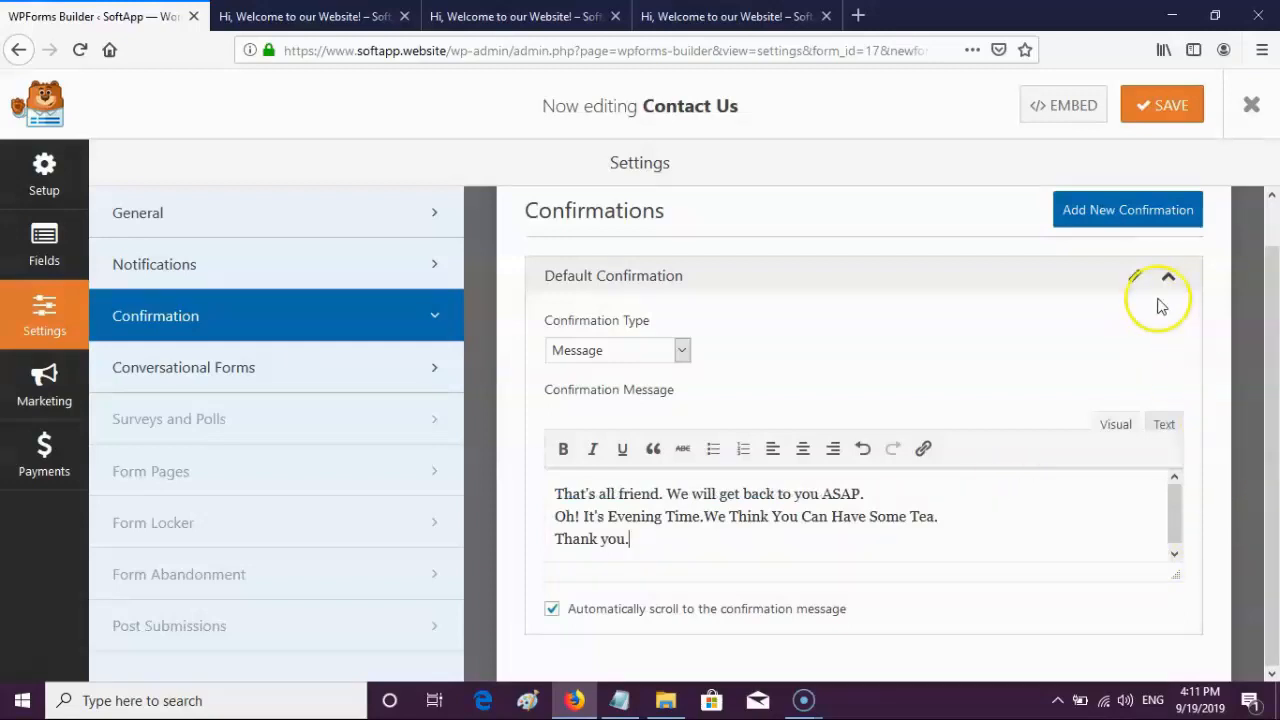
click(1271, 214)
click(1190, 105)
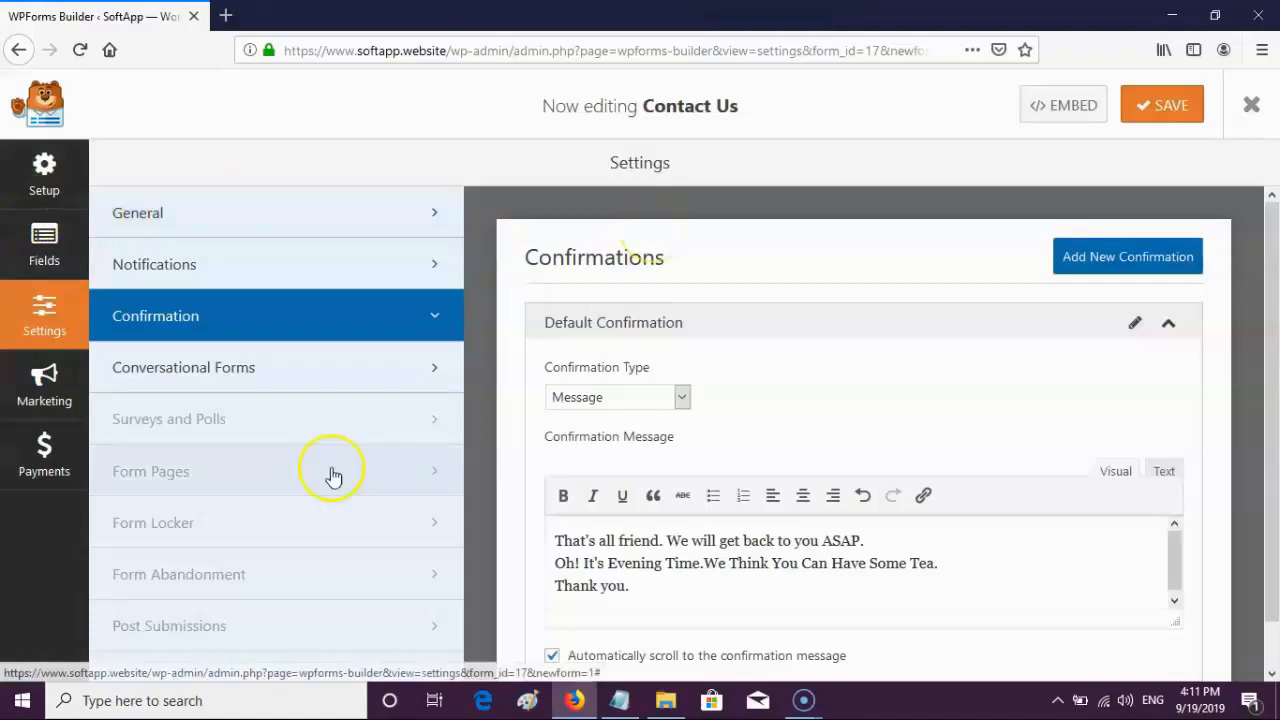
Preview the conversational form and answer its name and email questions with the visitor's name and e-mail address
click(381, 390)
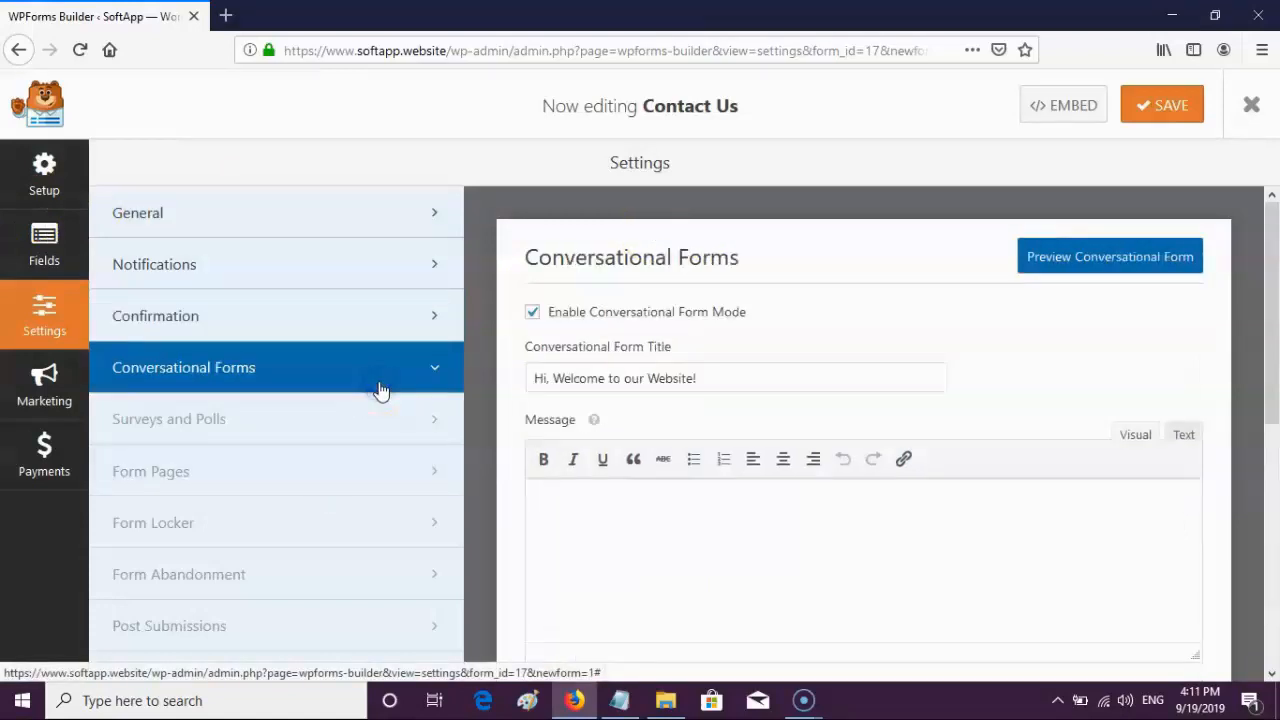
click(1110, 257)
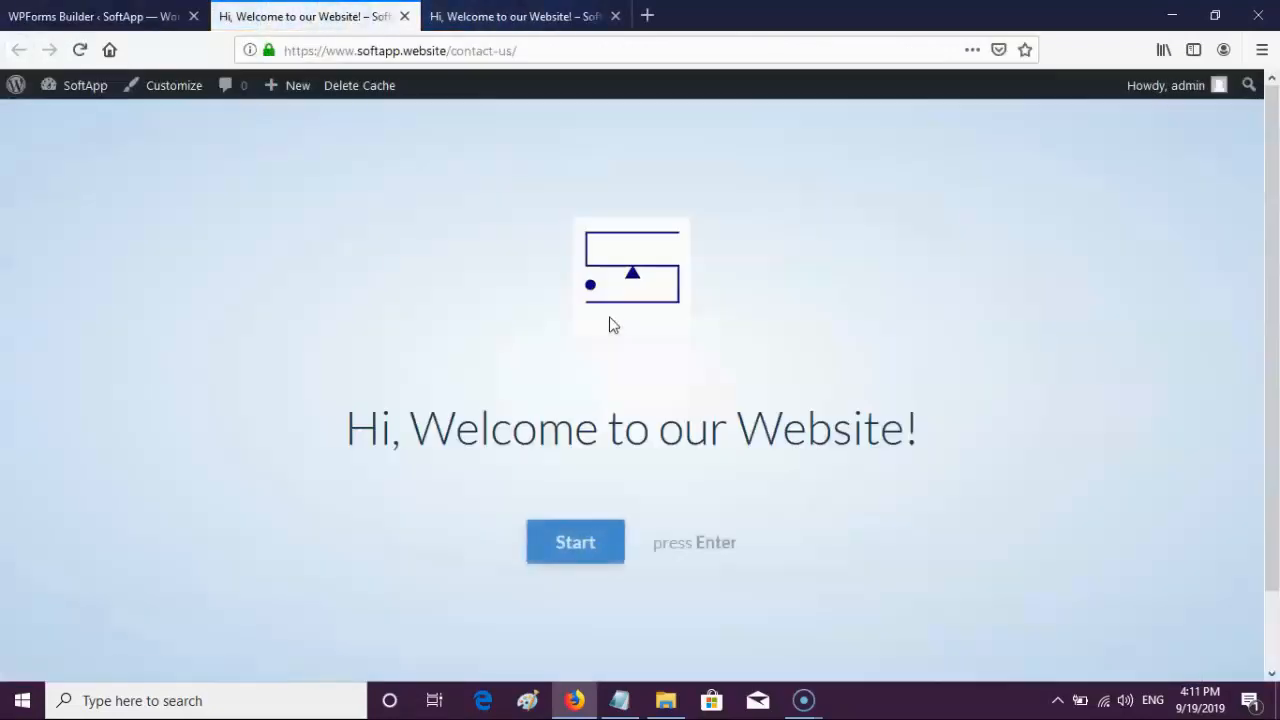
click(576, 545)
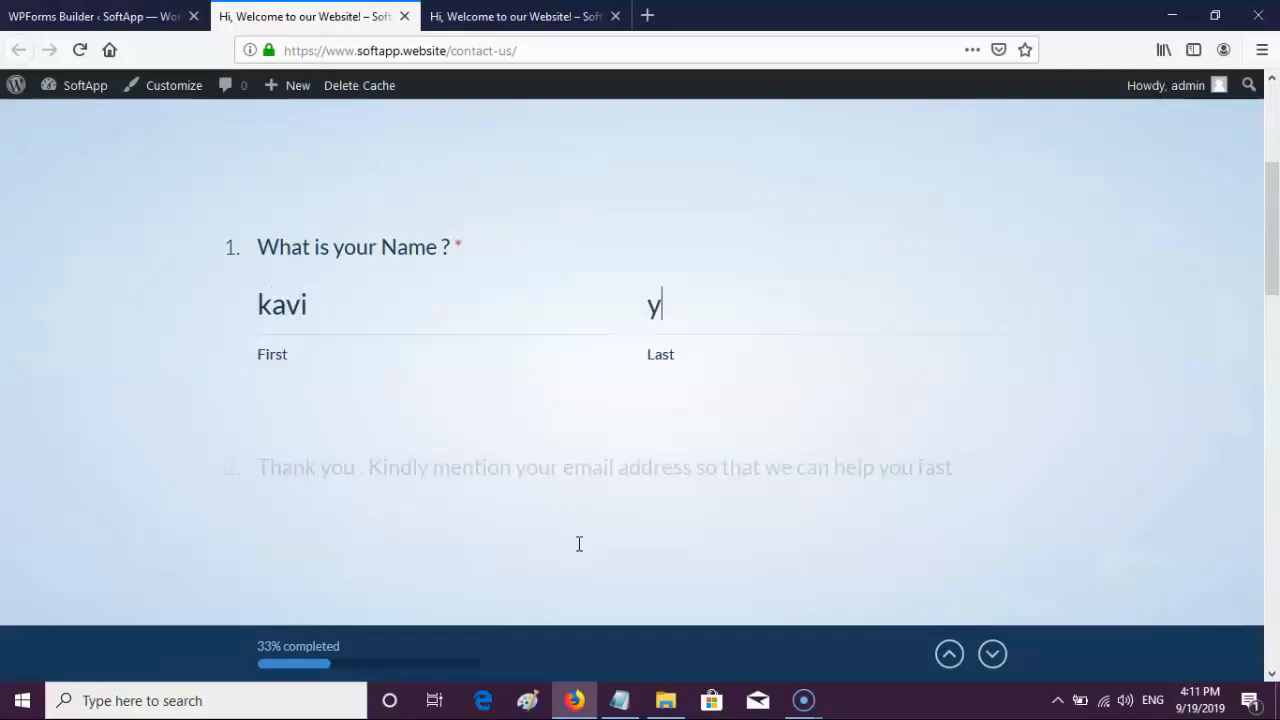
key(Return)
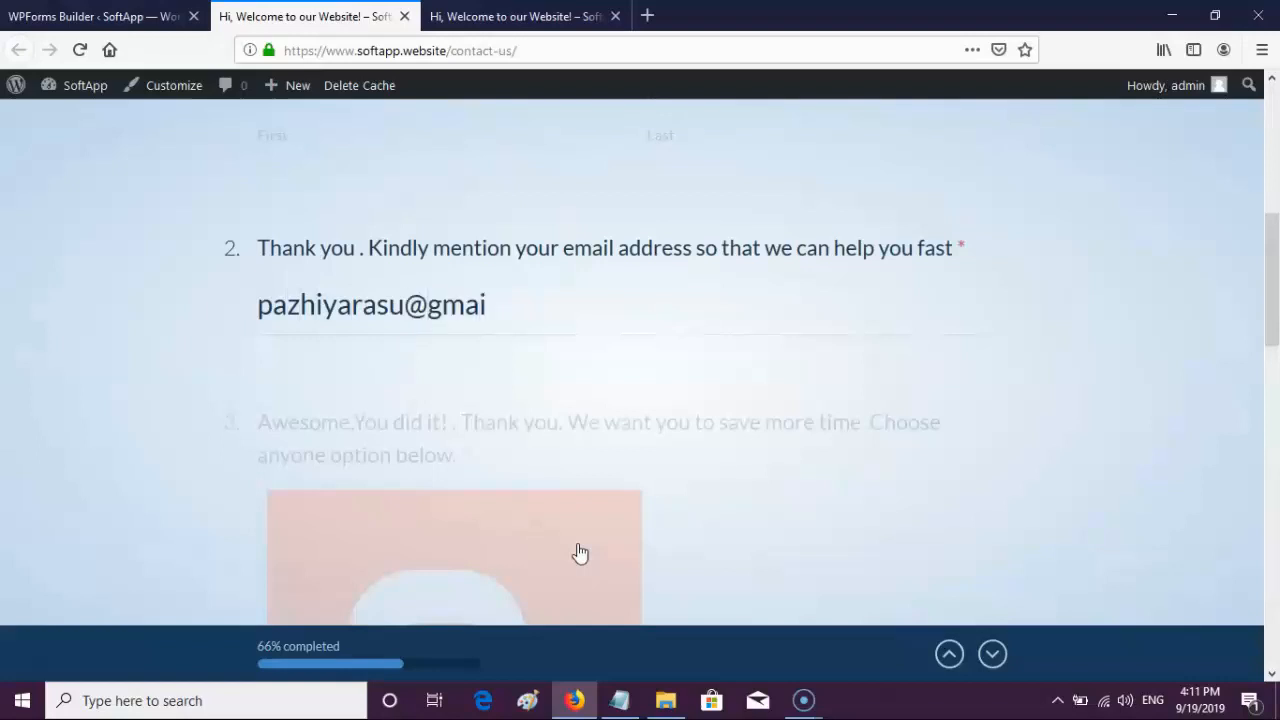
Test the image-choice question in the preview by choosing Blogger, Youtuber and Blogger again
scroll(580, 553, down, 5)
mouse_move(1270, 445)
mouse_down()
mouse_move(1266, 334)
mouse_move(1270, 428)
mouse_up()
click(477, 331)
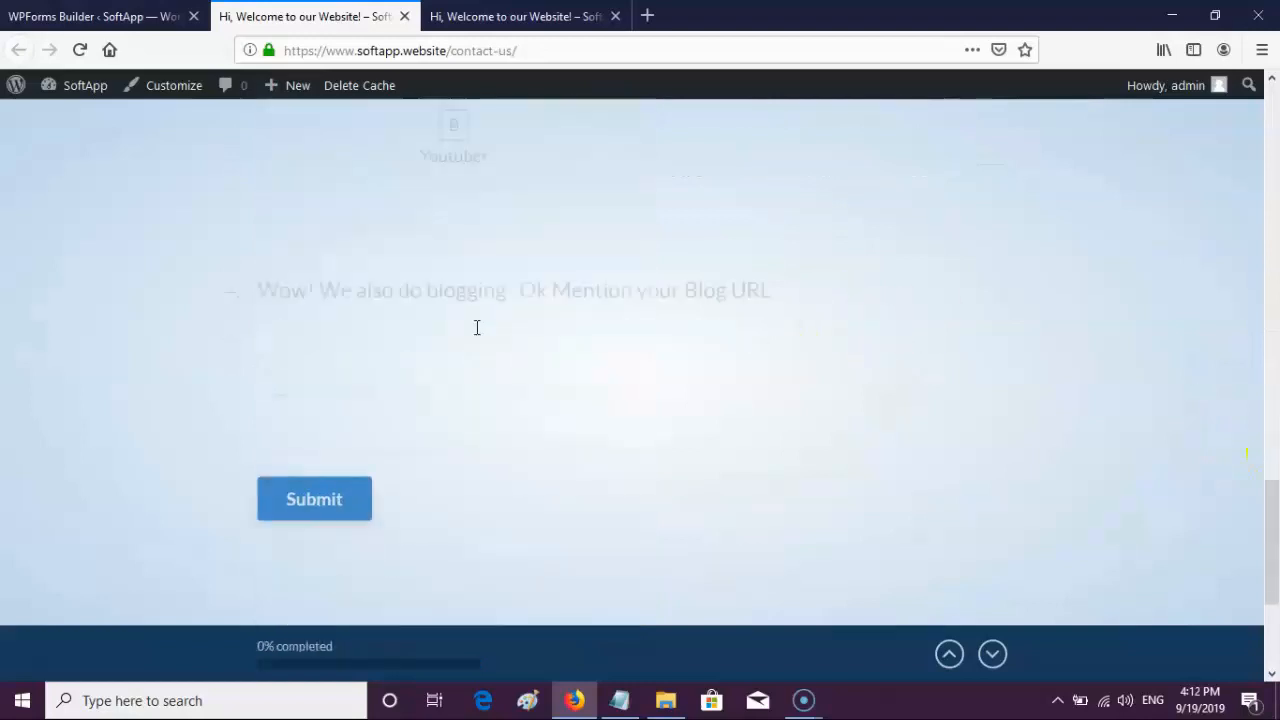
drag(1270, 540, 1266, 471)
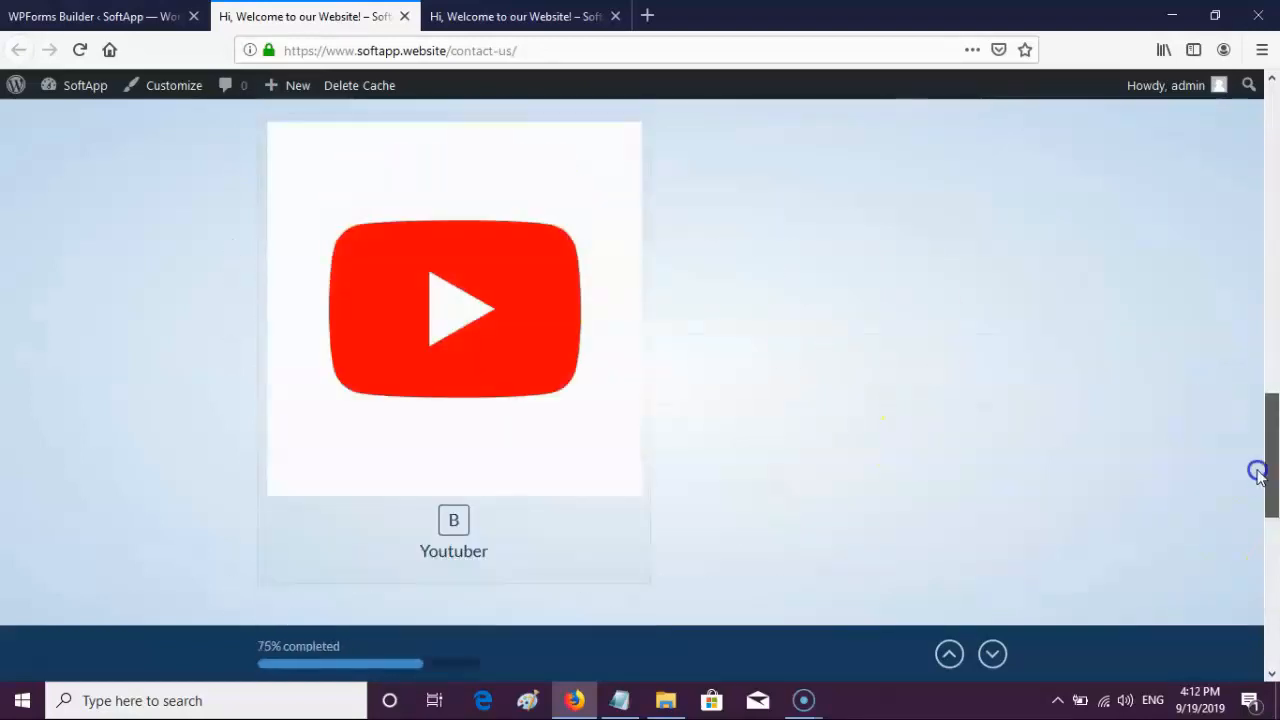
click(543, 424)
drag(1270, 530, 1266, 307)
click(553, 322)
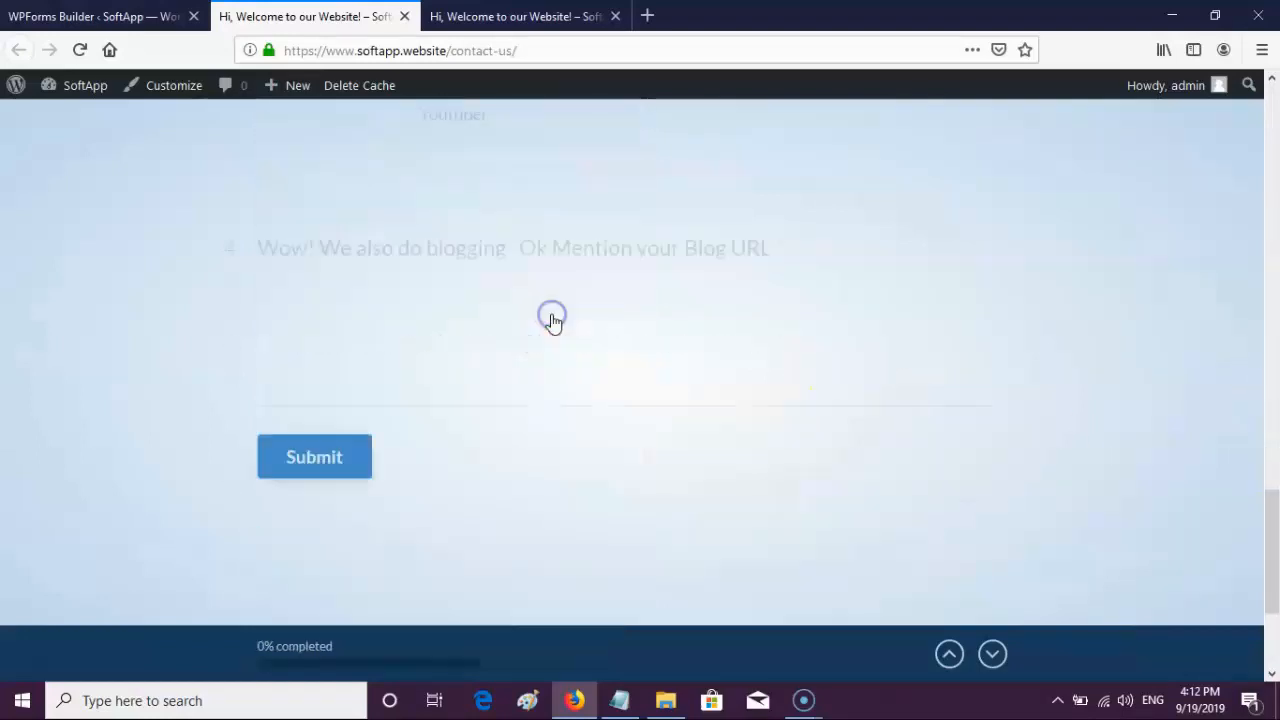
click(552, 314)
click(552, 314)
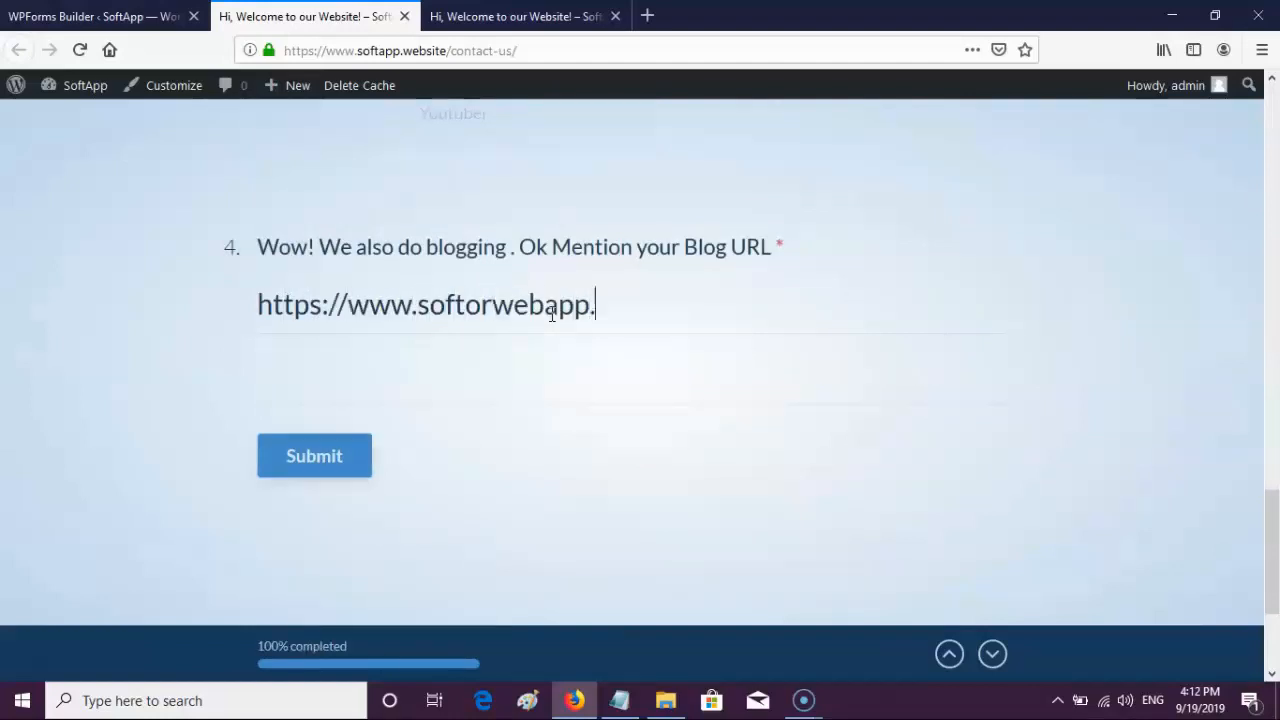
drag(1270, 520, 1269, 490)
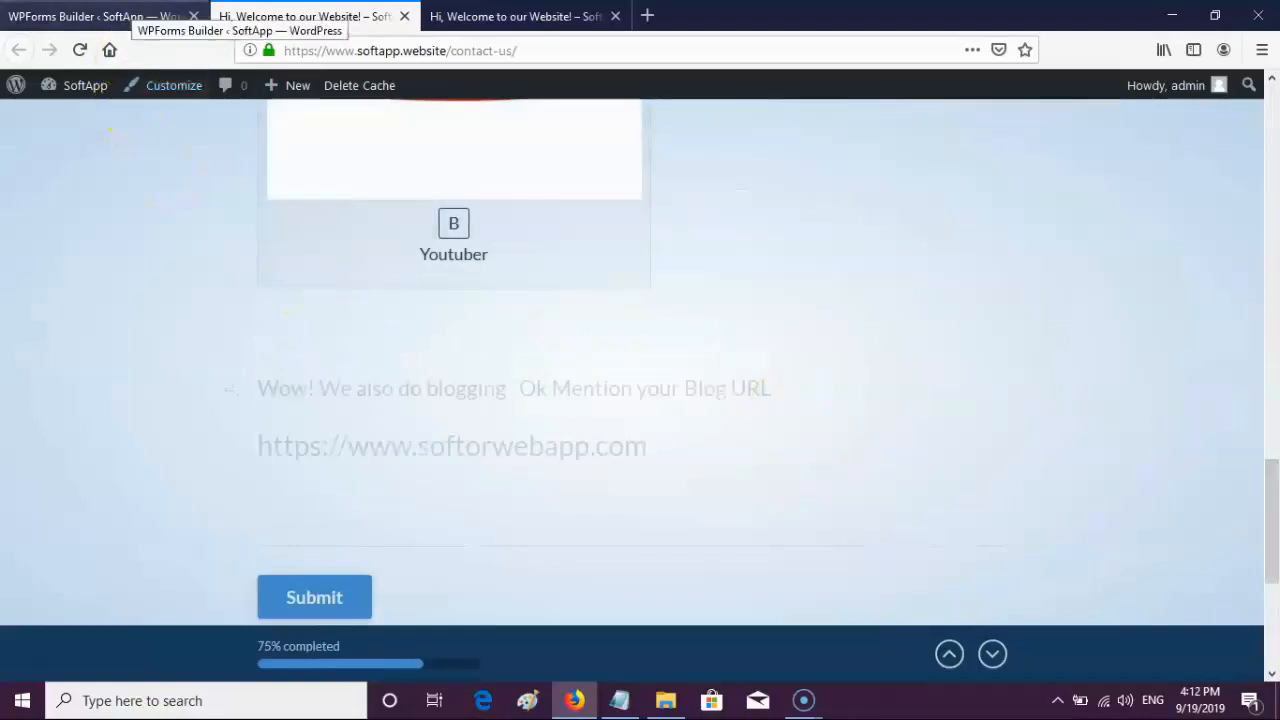
Return to the form builder and set the conversational form's progress bar to Proportion
click(130, 15)
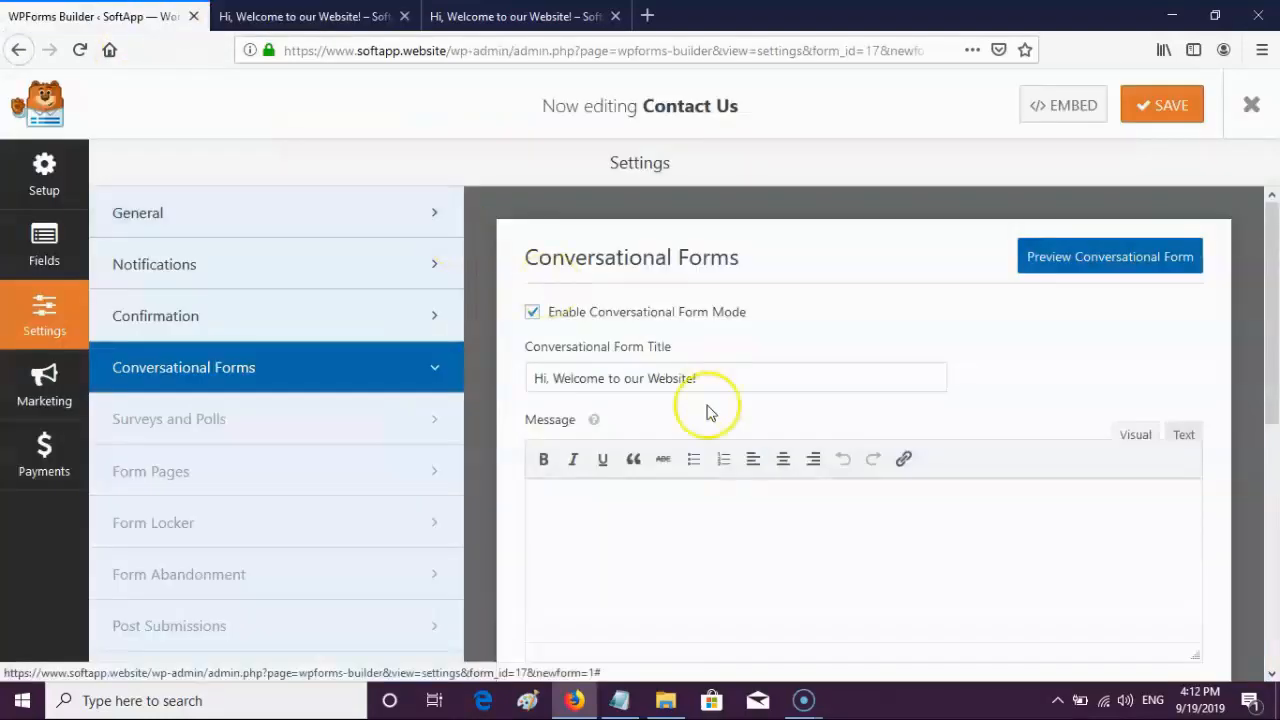
drag(1262, 306, 1262, 543)
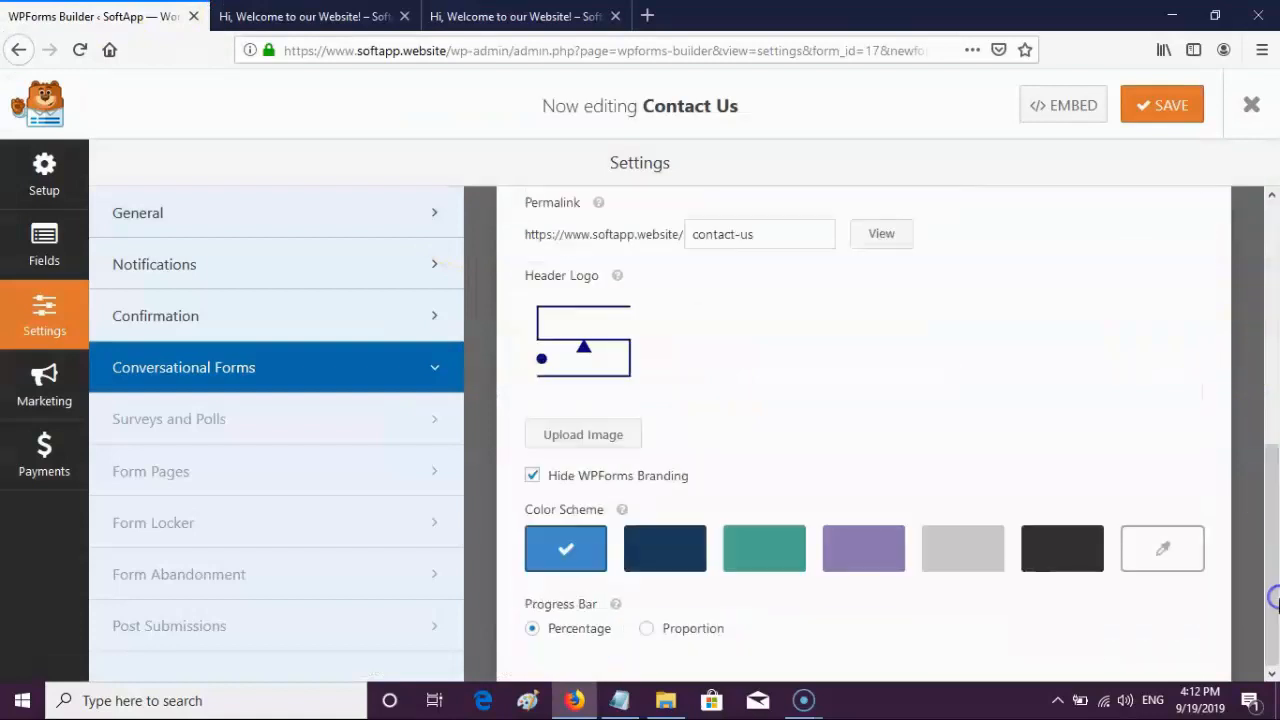
click(647, 628)
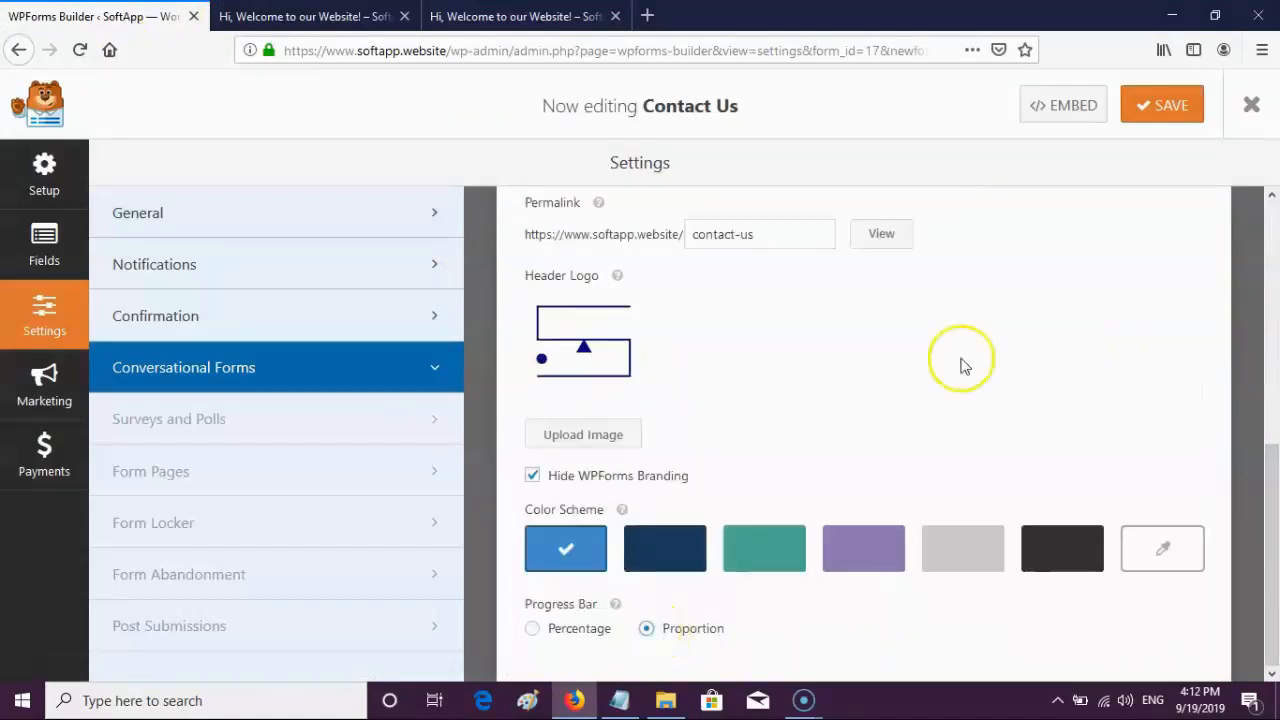
Save the Contact Us form settings and reload the open contact-us preview page with the new progress bar style
click(1175, 110)
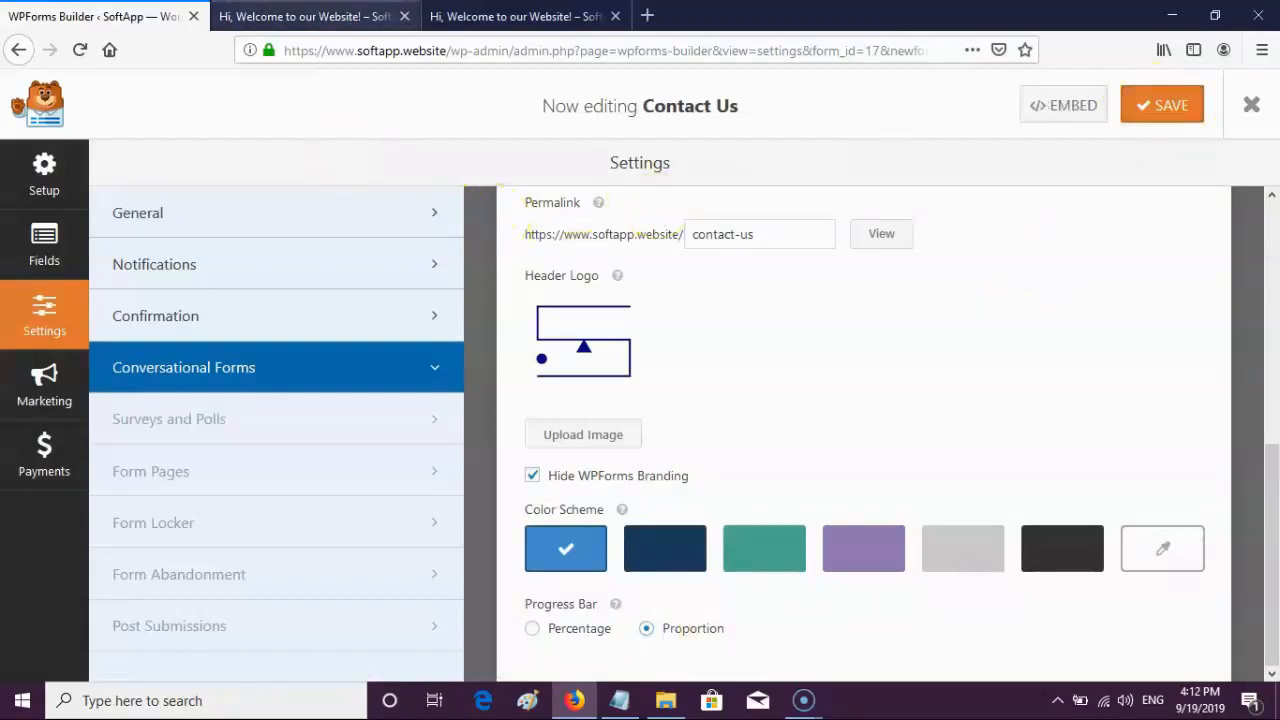
click(305, 16)
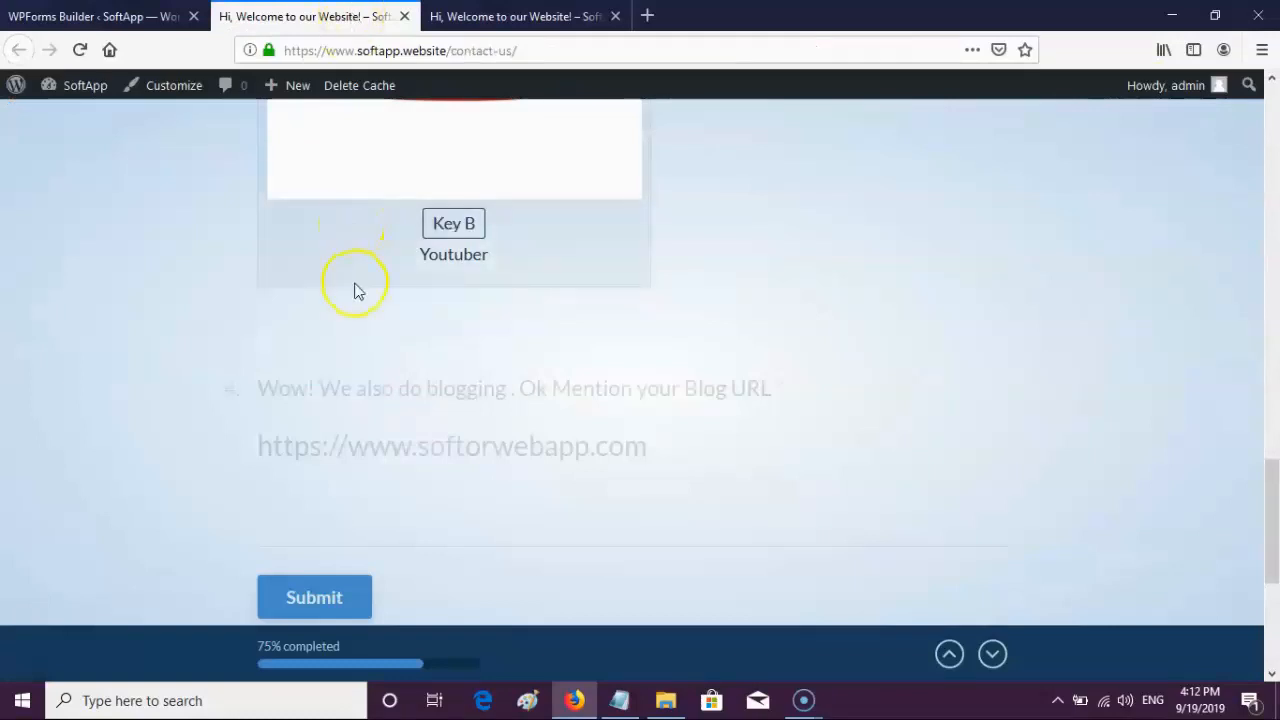
click(82, 52)
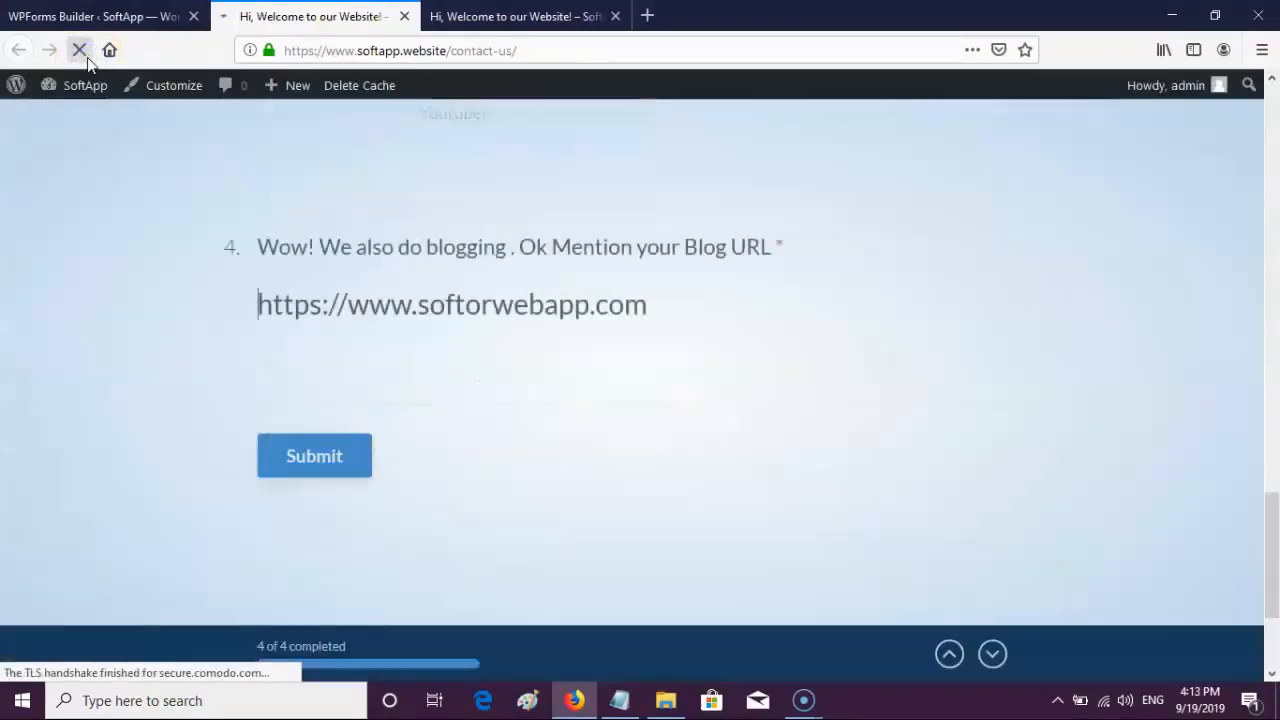
Check the progress bar text in the preview and submit the completed conversational form
triple_click(259, 648)
drag(259, 648, 307, 648)
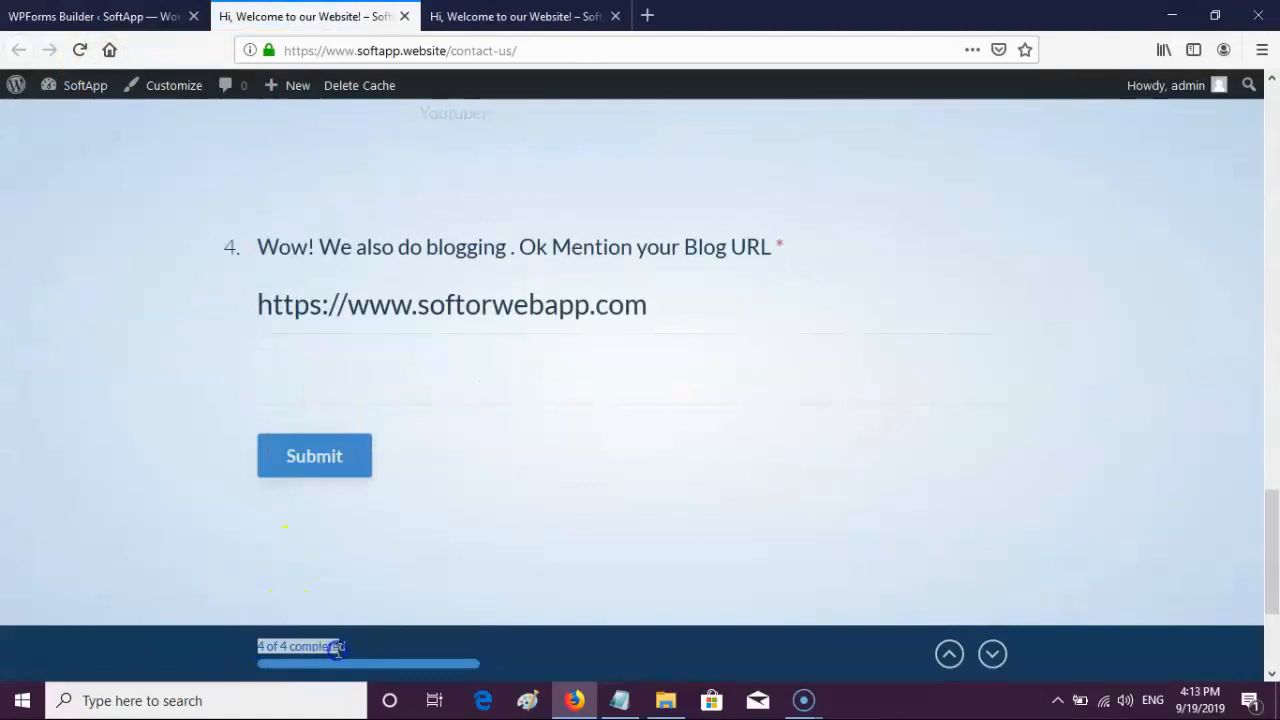
click(336, 648)
click(314, 461)
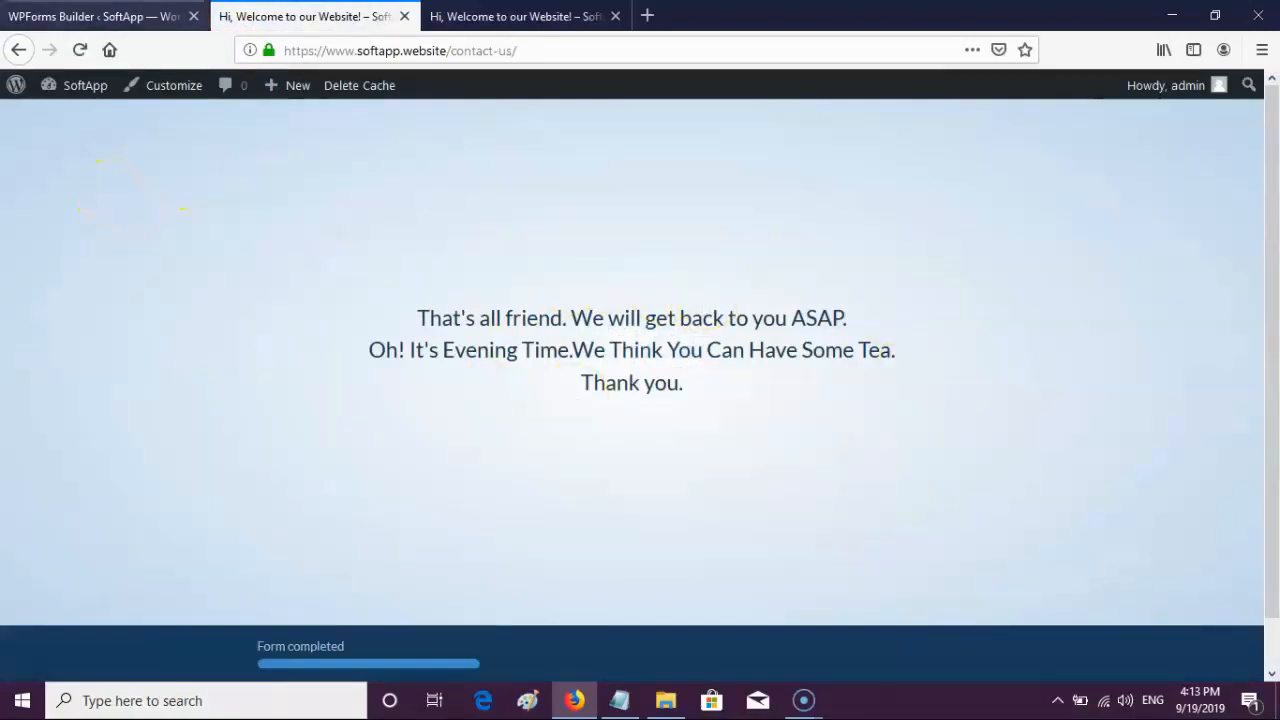
Close the form builder and view the unread entries of the Contact Us form
click(95, 16)
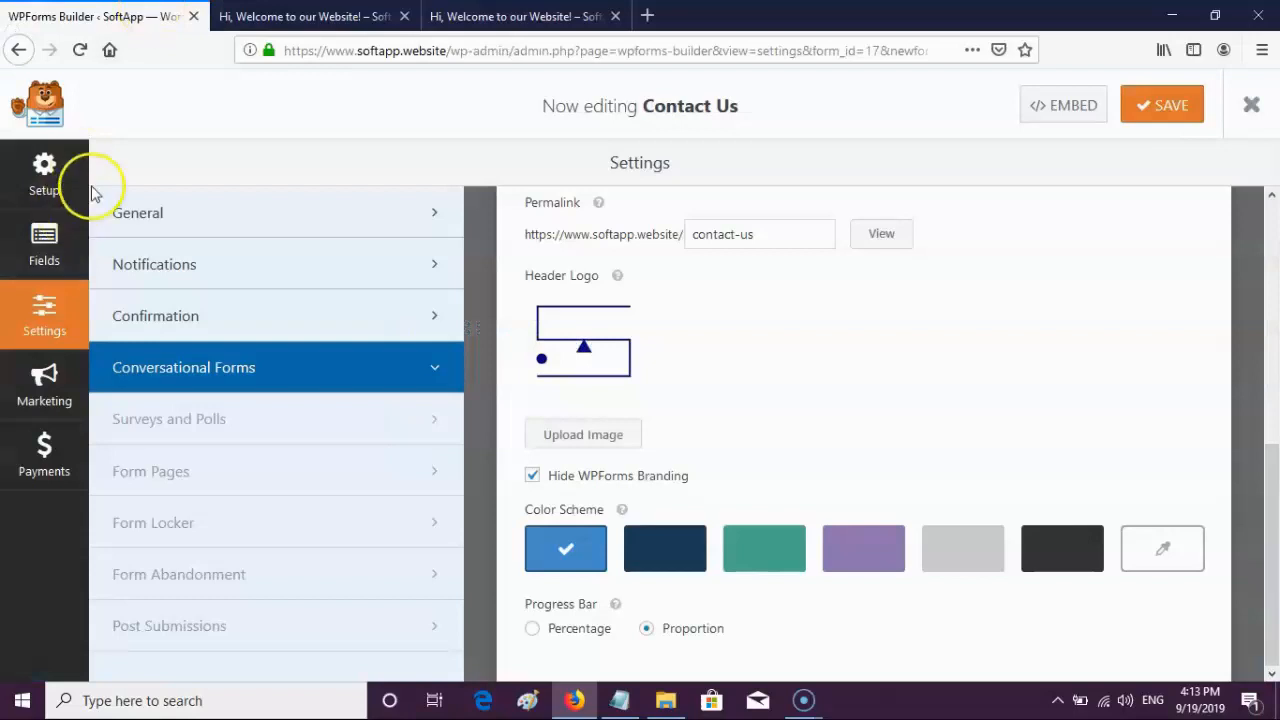
click(1264, 106)
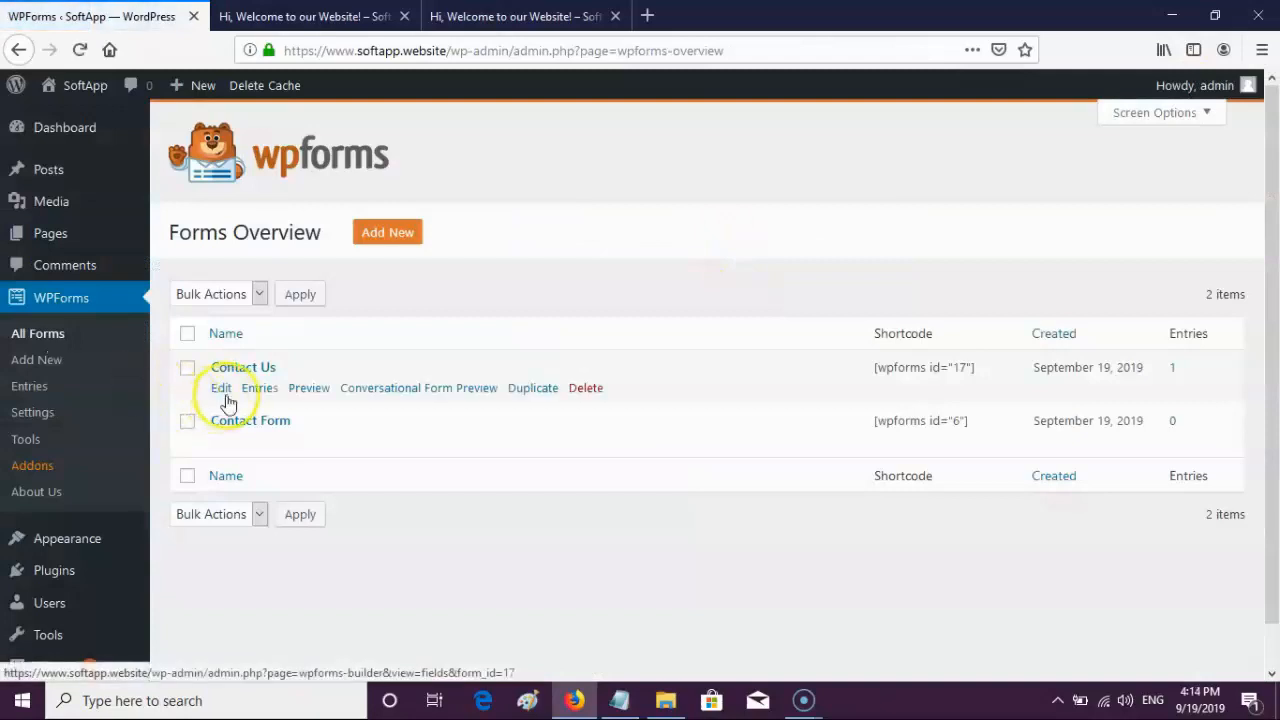
click(258, 390)
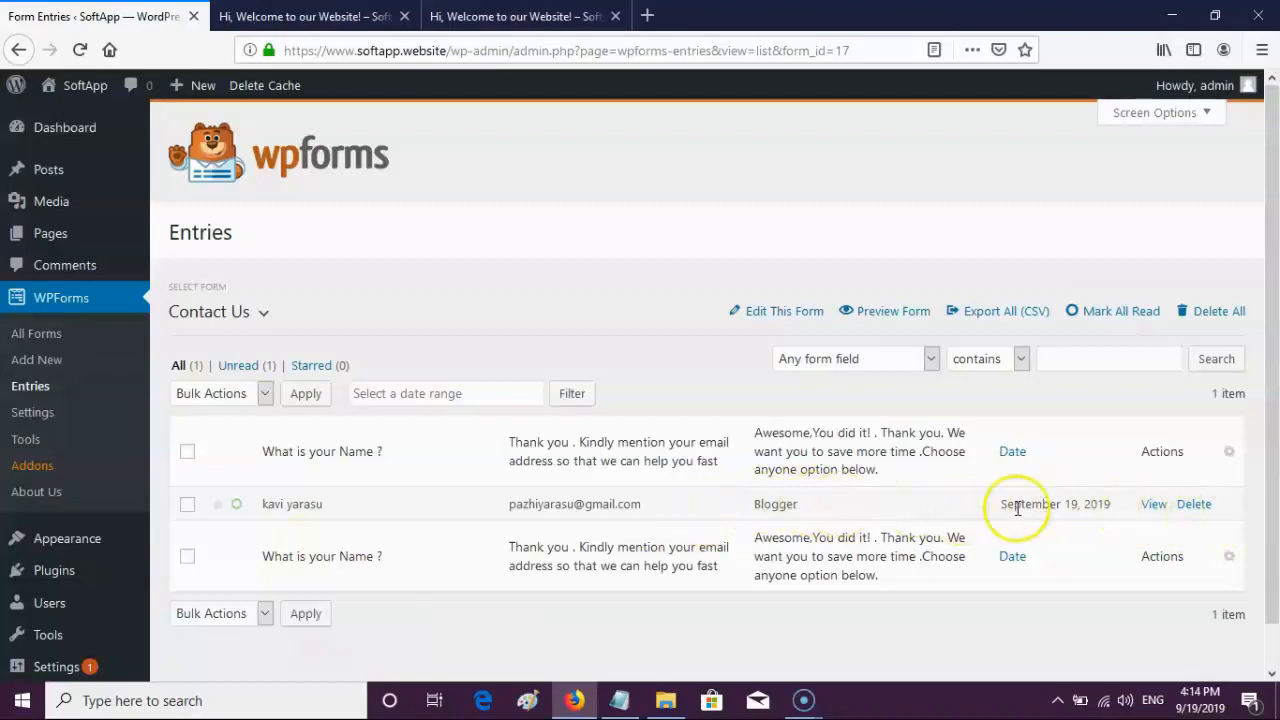
click(238, 368)
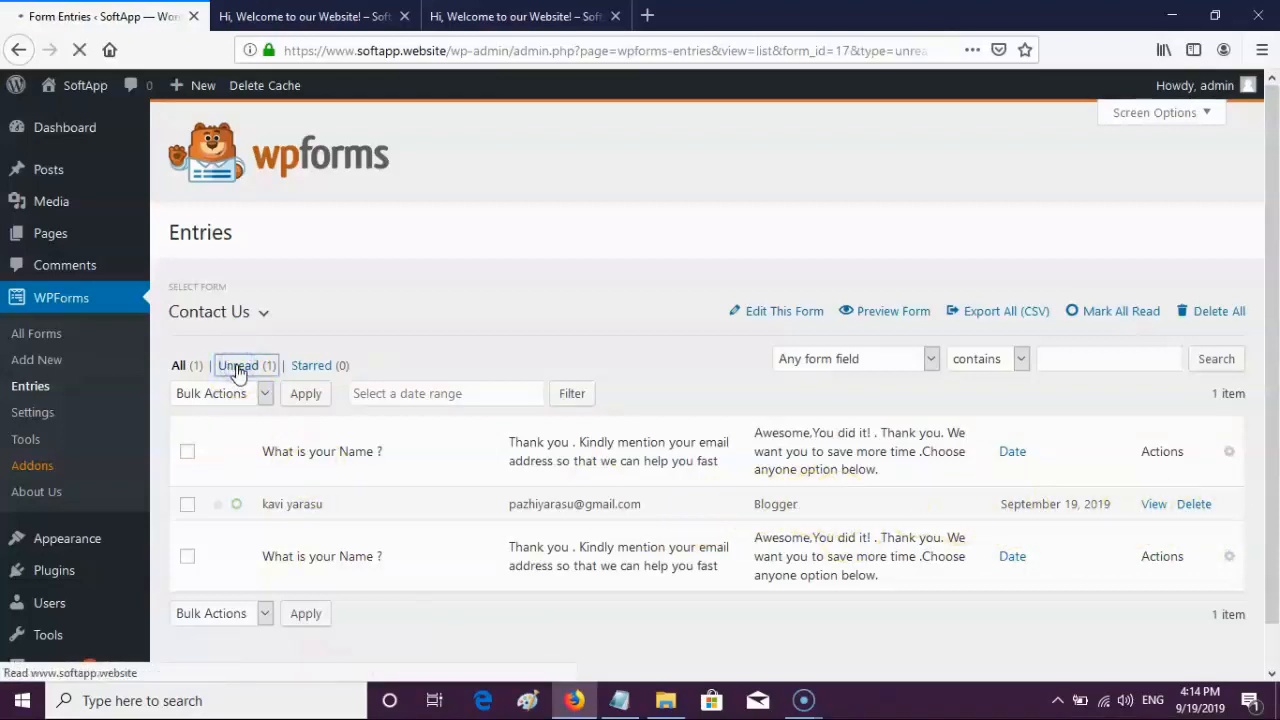